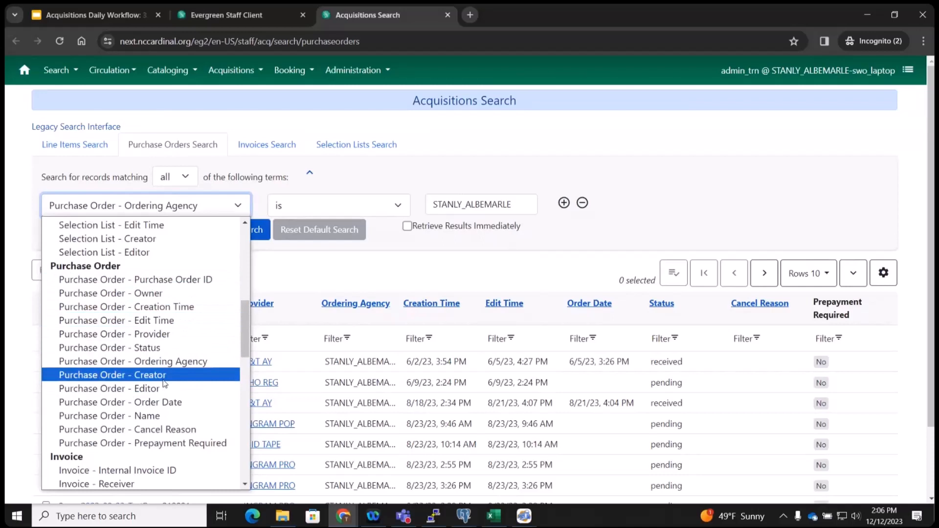
# Search purchase orders by Creator 'admin_trn' and sort the results by Creation Time, newest first.
pyautogui.click(162, 381)
pyautogui.click(451, 203)
pyautogui.write('admin_trn')
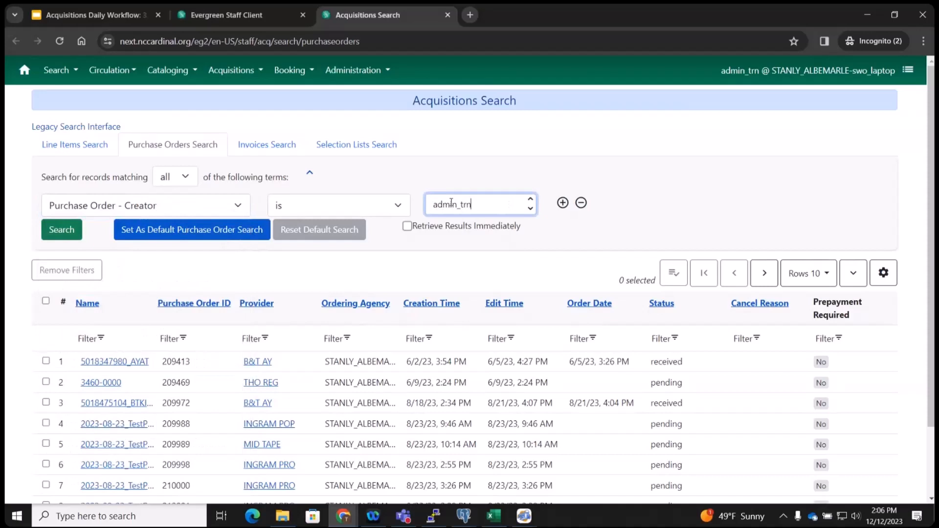
pyautogui.click(62, 230)
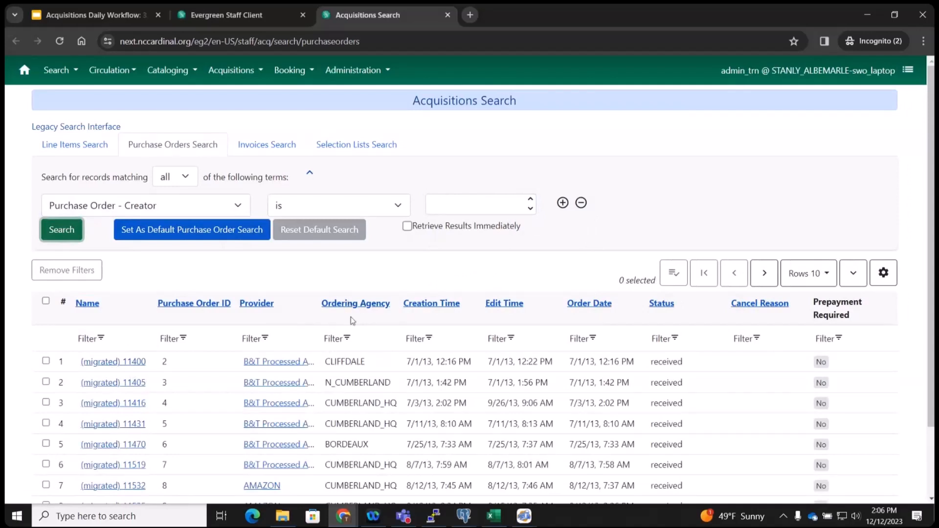
pyautogui.click(424, 304)
pyautogui.click(424, 306)
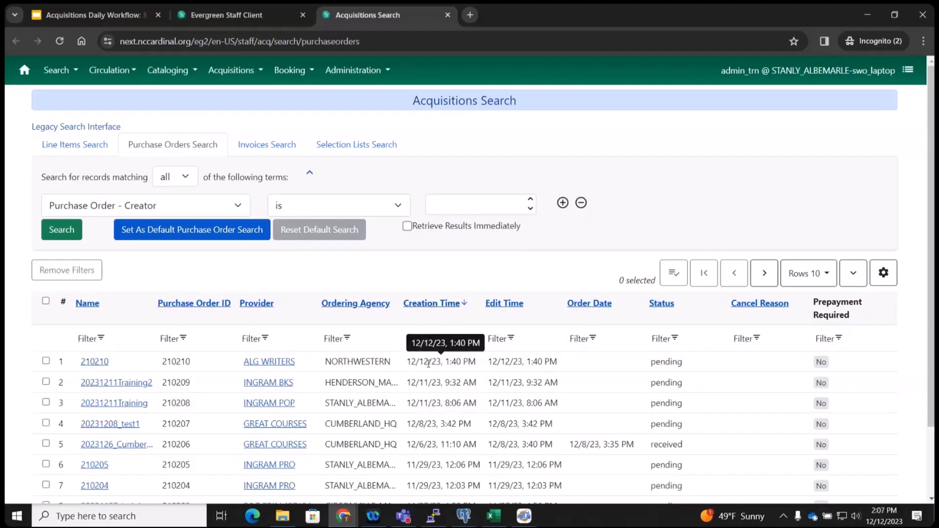
# Open purchase order 210210 in its own tab and set its line items to 5, then 500 rows per page.
pyautogui.click(90, 362)
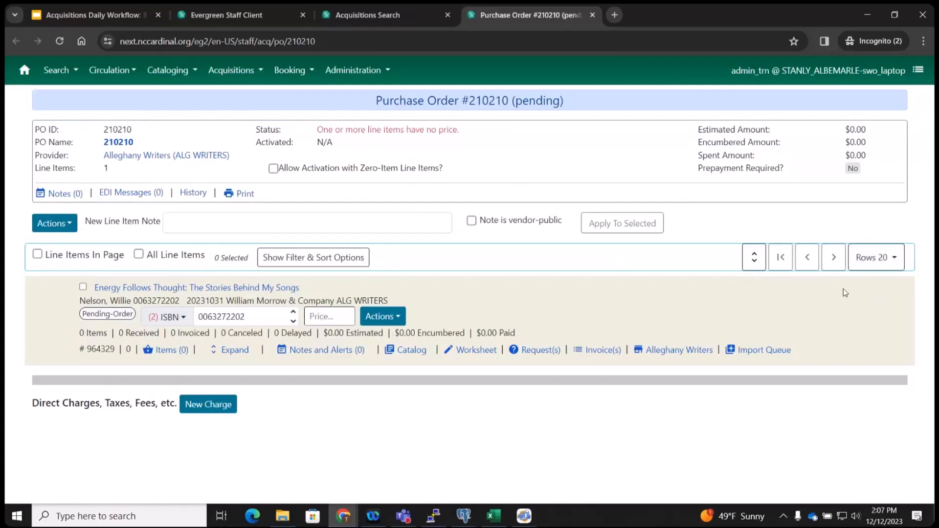
pyautogui.click(893, 258)
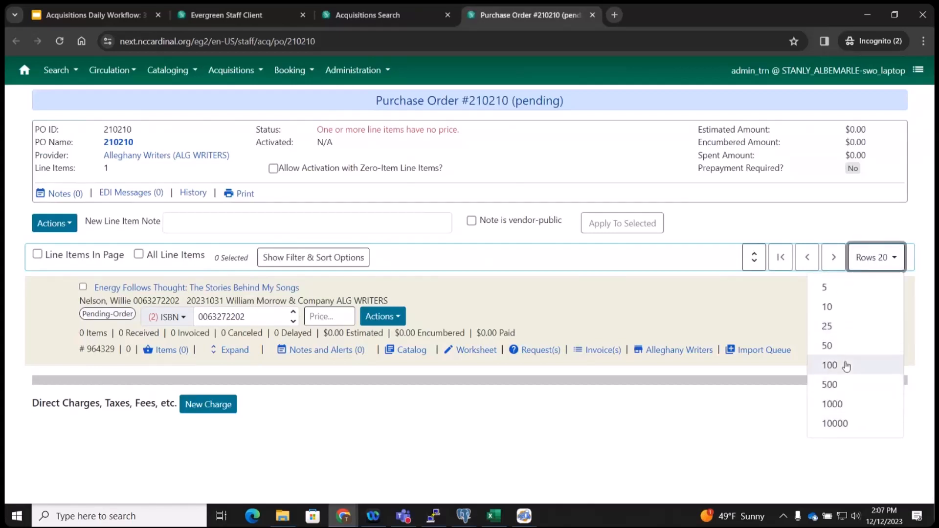
pyautogui.click(827, 287)
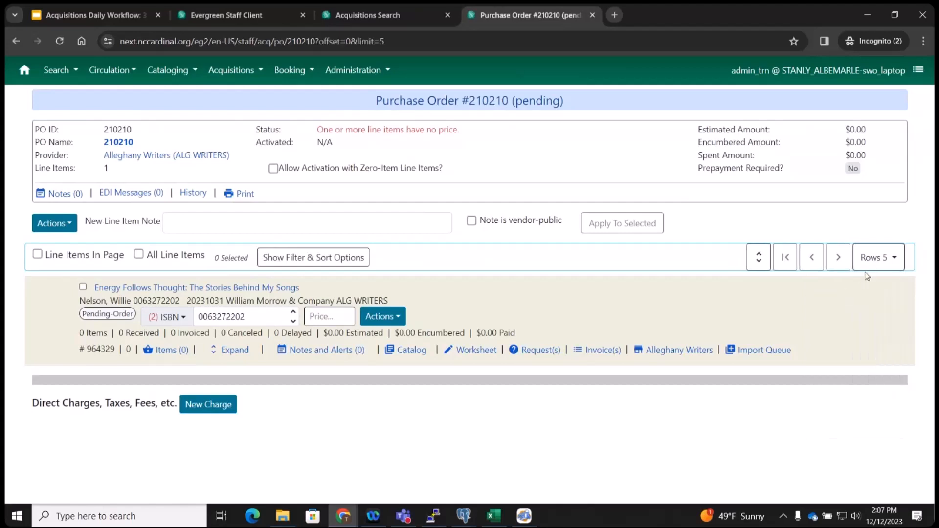
pyautogui.click(870, 268)
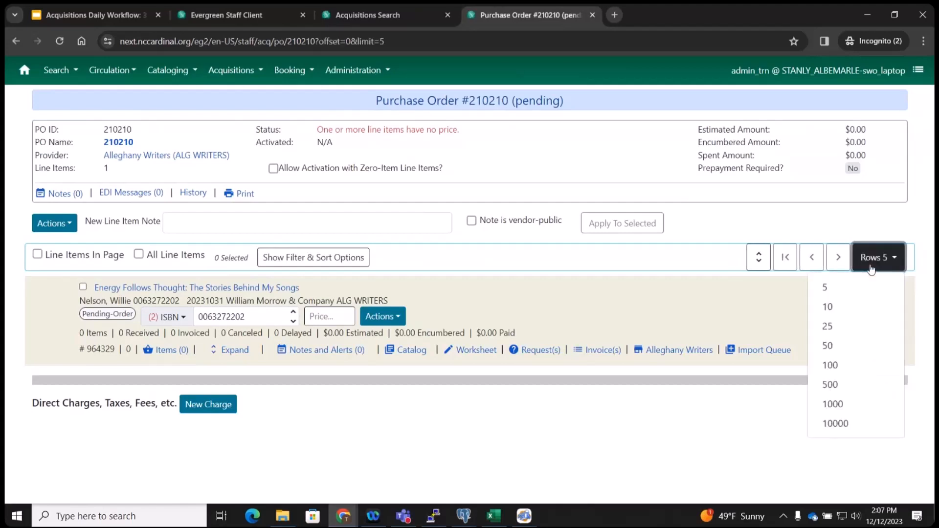
pyautogui.click(849, 385)
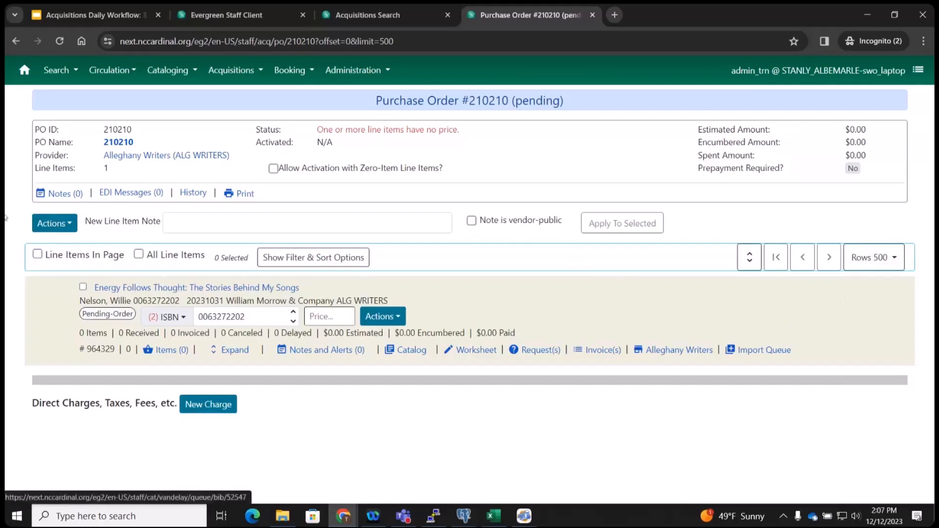
pyautogui.click(334, 11)
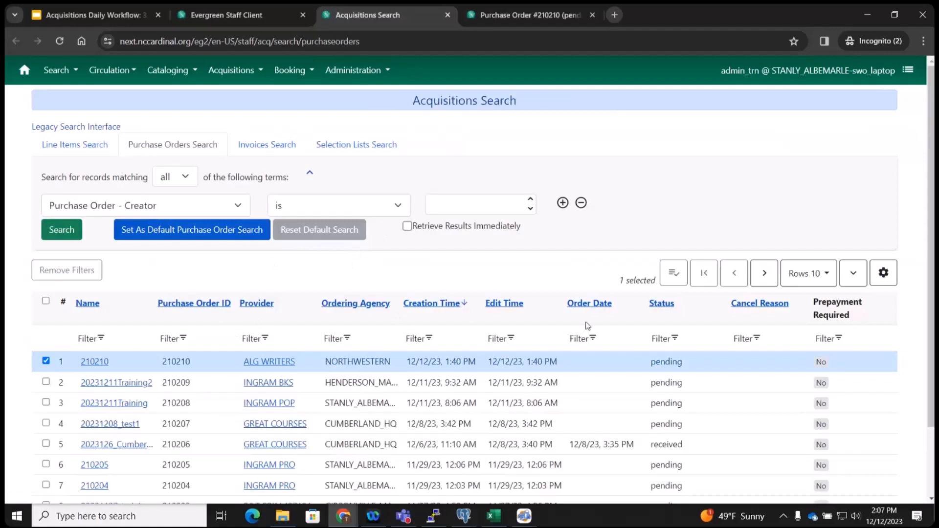
# Add the Creator column to the purchase order results grid and remove the Cancel Reason column.
pyautogui.click(885, 274)
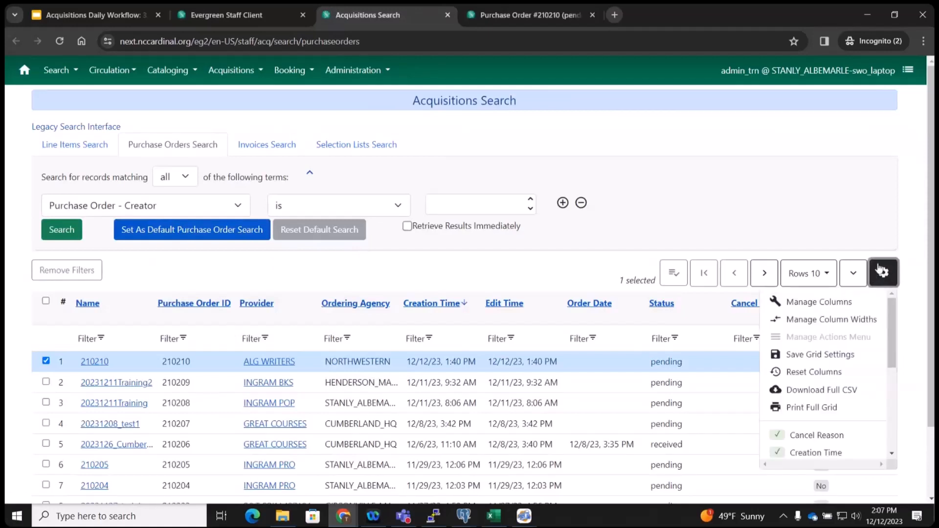
pyautogui.scroll(-1, 869, 373)
pyautogui.scroll(-5, 868, 373)
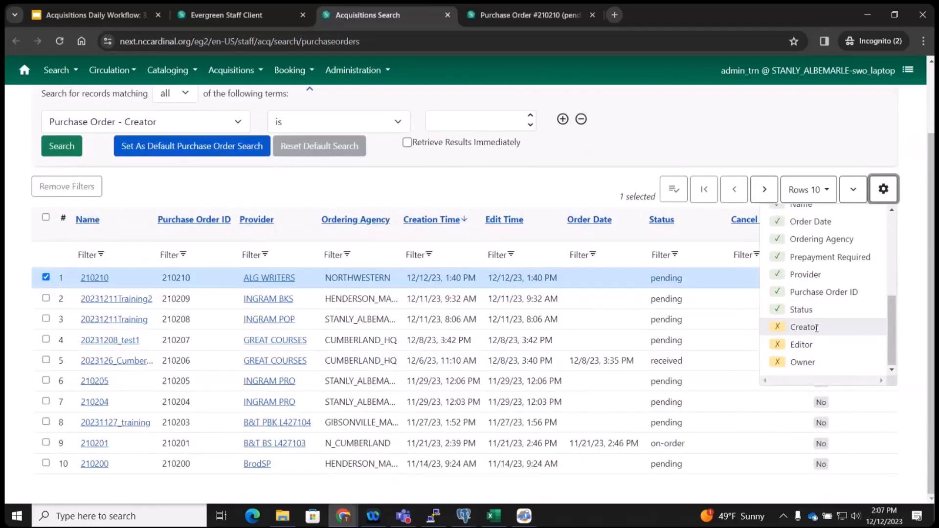
pyautogui.click(813, 327)
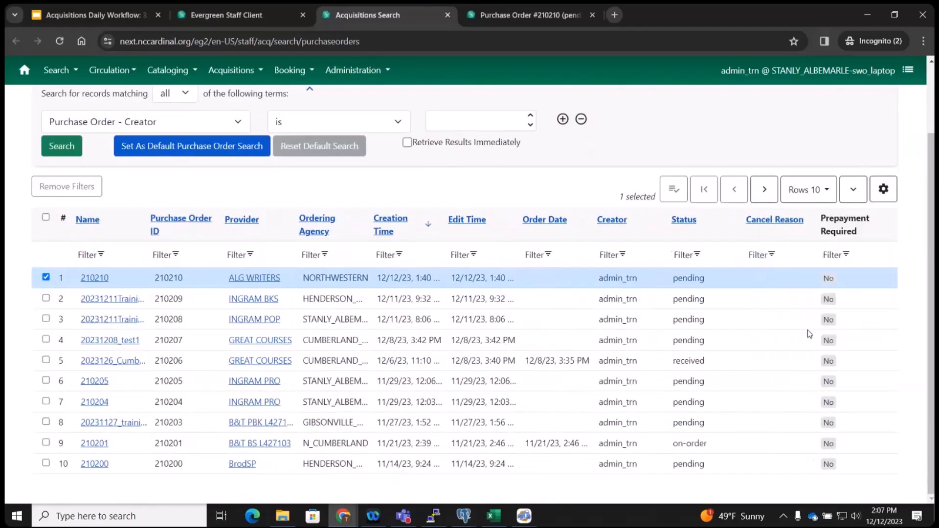
pyautogui.click(883, 188)
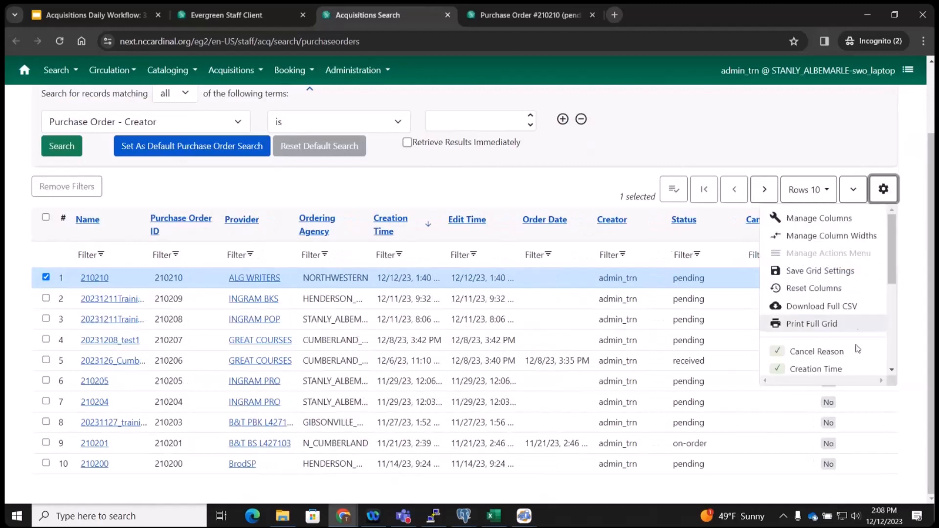
pyautogui.scroll(-4, 858, 349)
pyautogui.scroll(3, 802, 279)
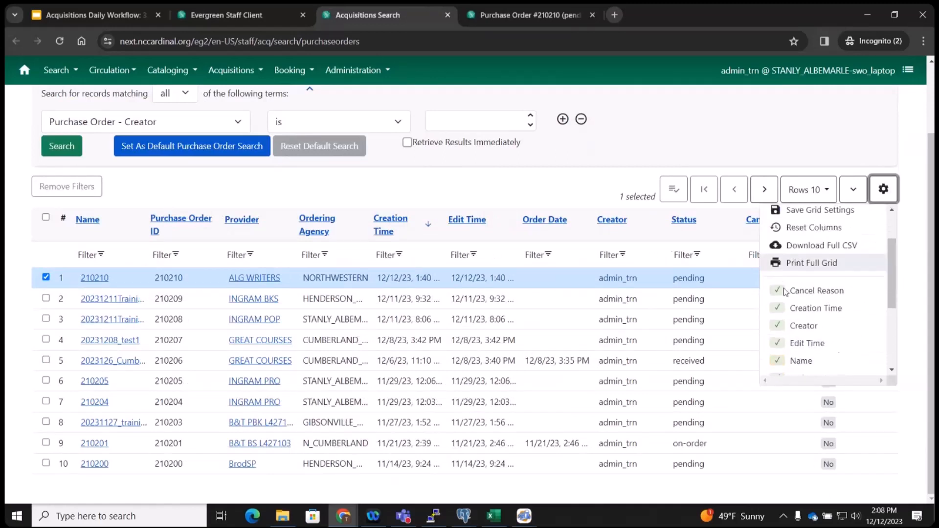
pyautogui.click(785, 292)
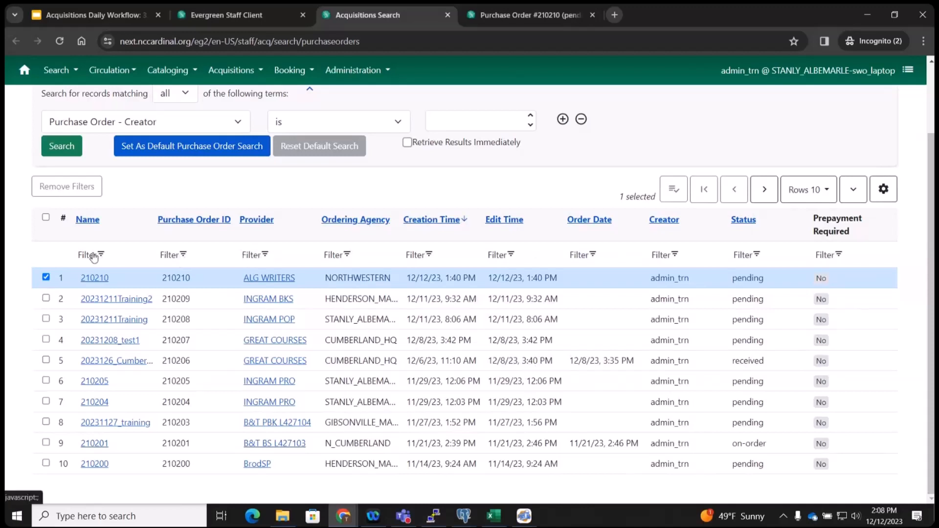
# Filter the Provider column by typing INGRAM and choosing INGRAM POP.
pyautogui.click(264, 256)
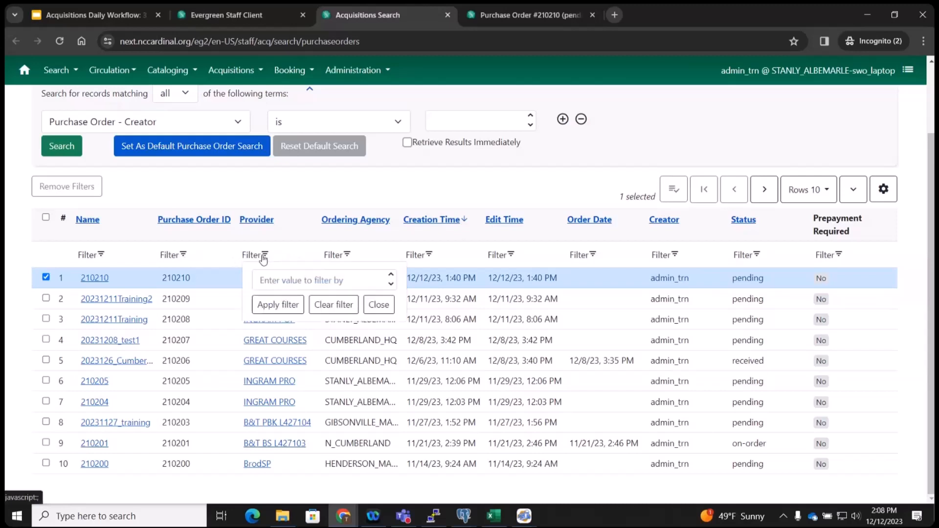
pyautogui.click(274, 279)
pyautogui.write('INGRAM')
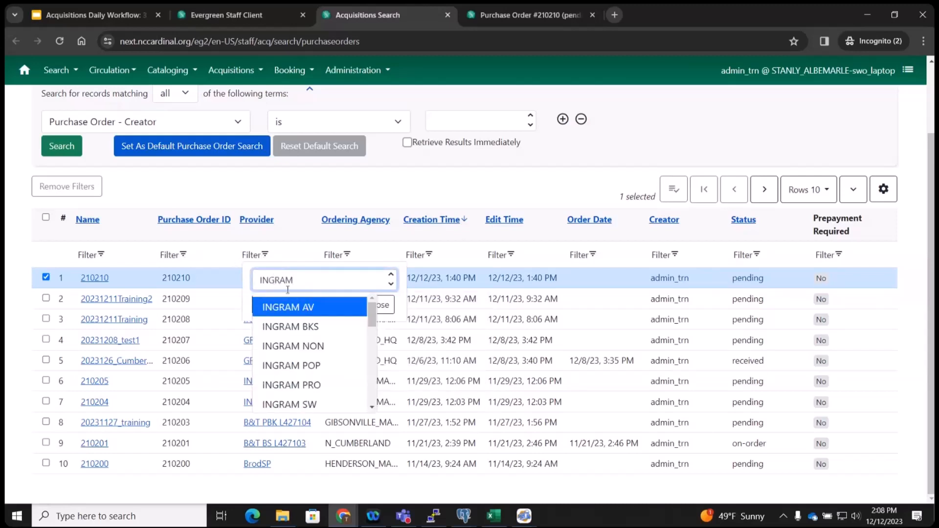
pyautogui.click(315, 370)
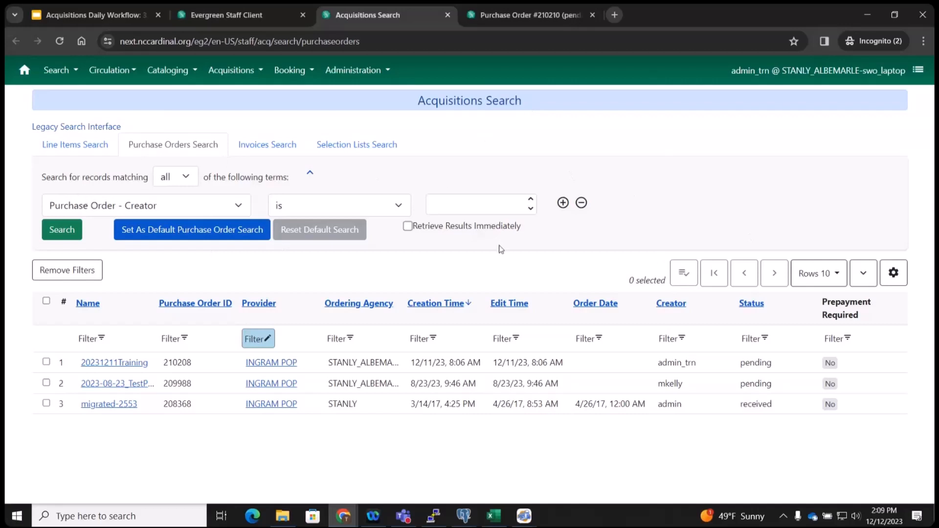
# Review the searchable fields list, keep Creator, then switch to Staff Catalog search with F3.
pyautogui.click(155, 205)
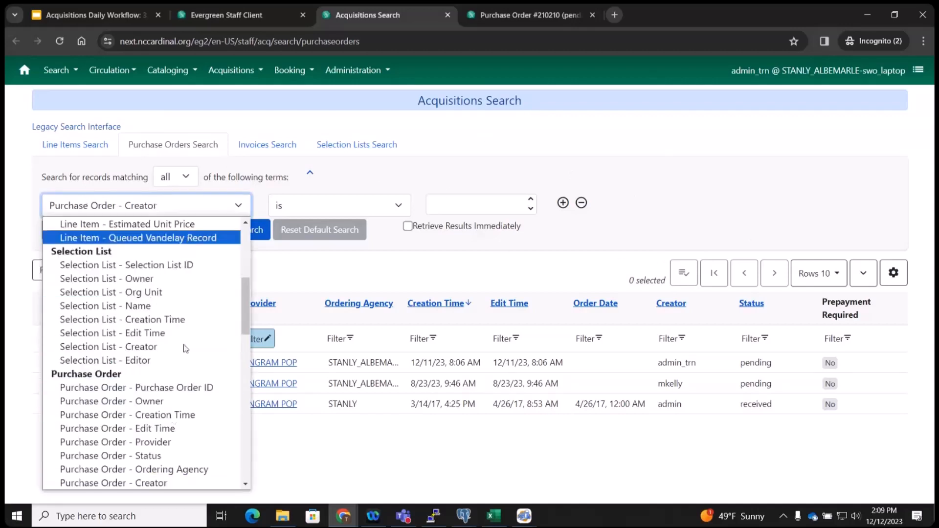
pyautogui.click(475, 206)
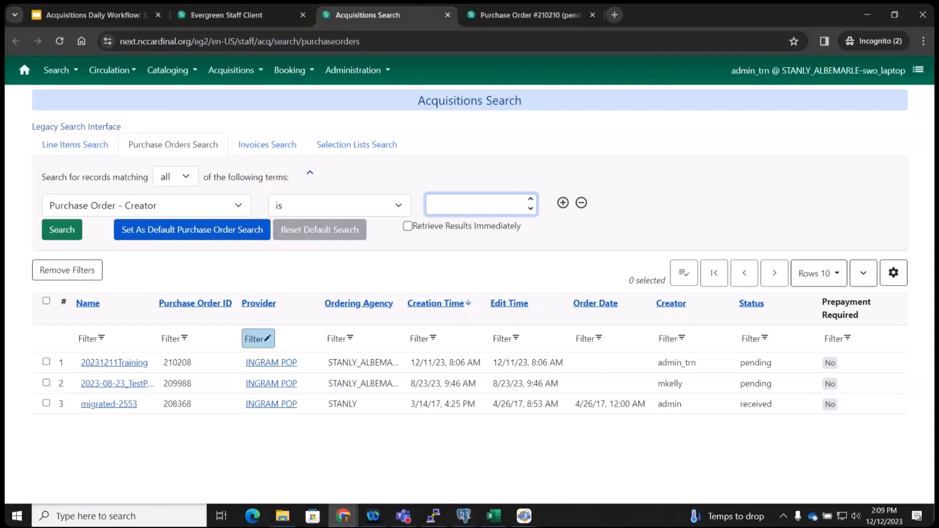
pyautogui.press('F3')
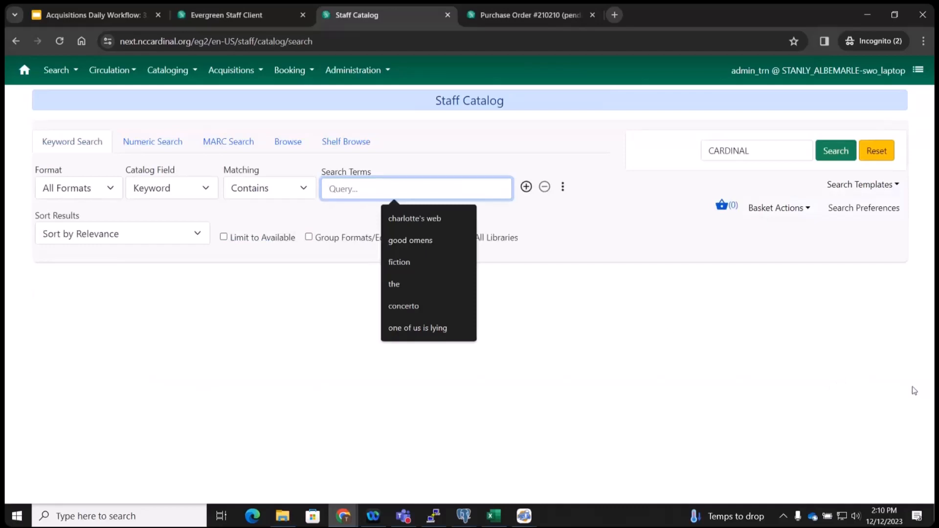
# Open Check In with F2 and Item Status with F5, then return to the Acquisitions Daily Workflow slides.
pyautogui.press('F2')
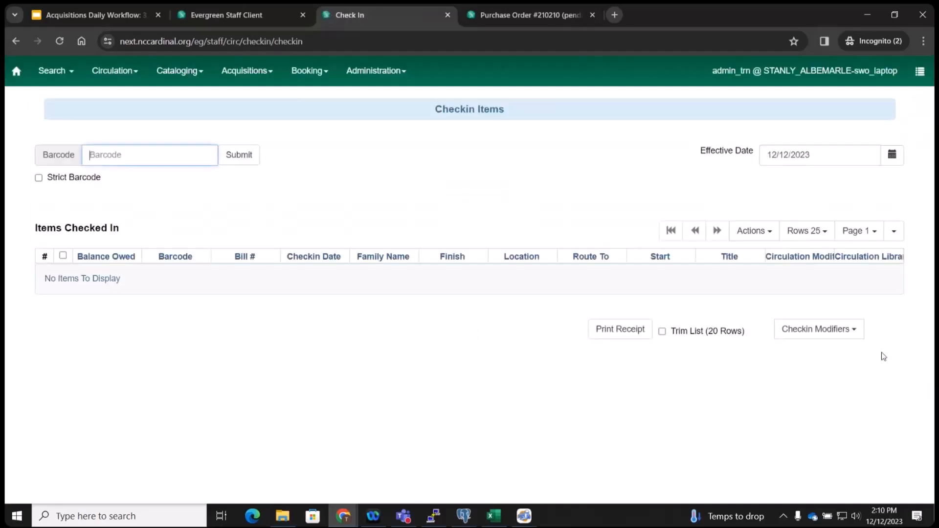
pyautogui.press('F5')
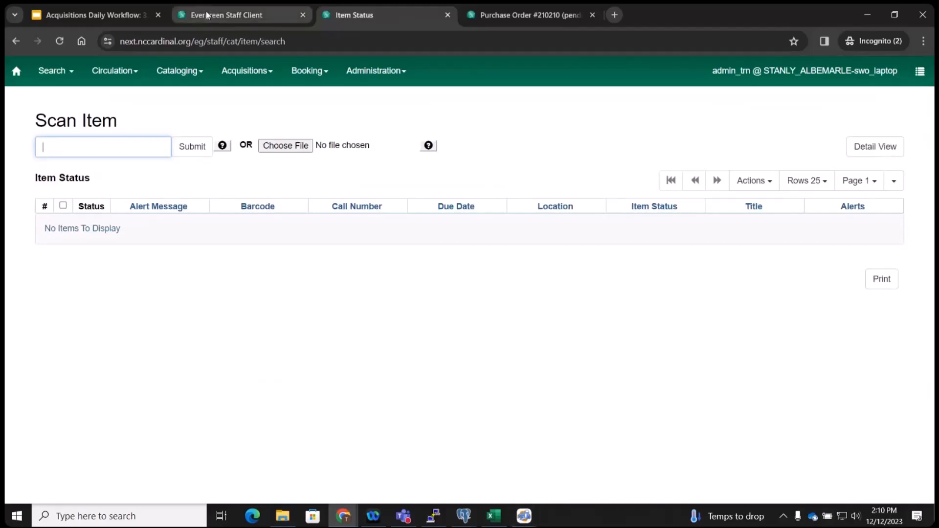
pyautogui.click(96, 16)
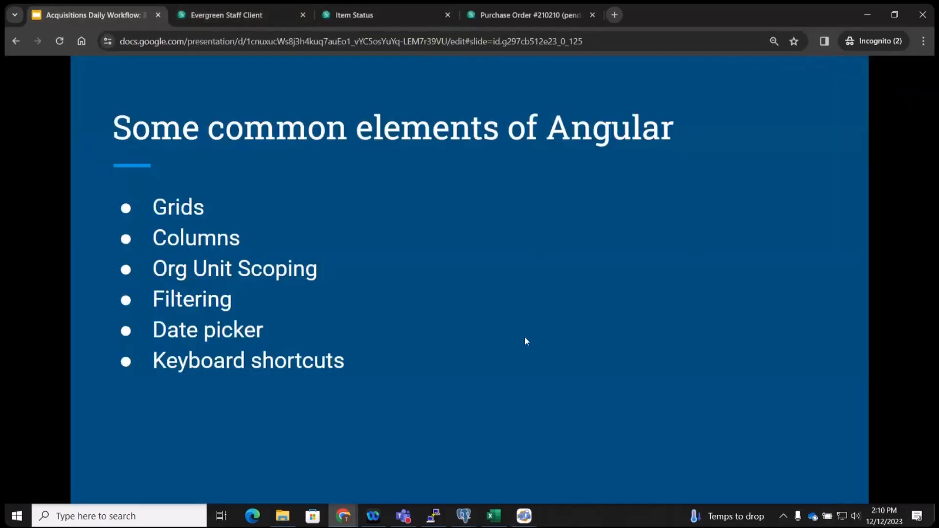
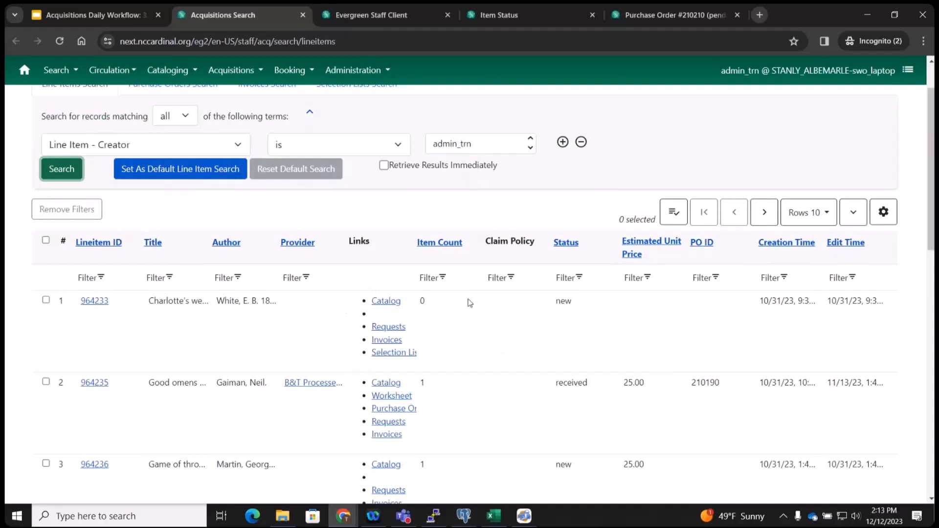
# Sort the creator's line items by Creation Time, newest first, and open the Good omens worksheet.
pyautogui.click(791, 243)
pyautogui.click(778, 307)
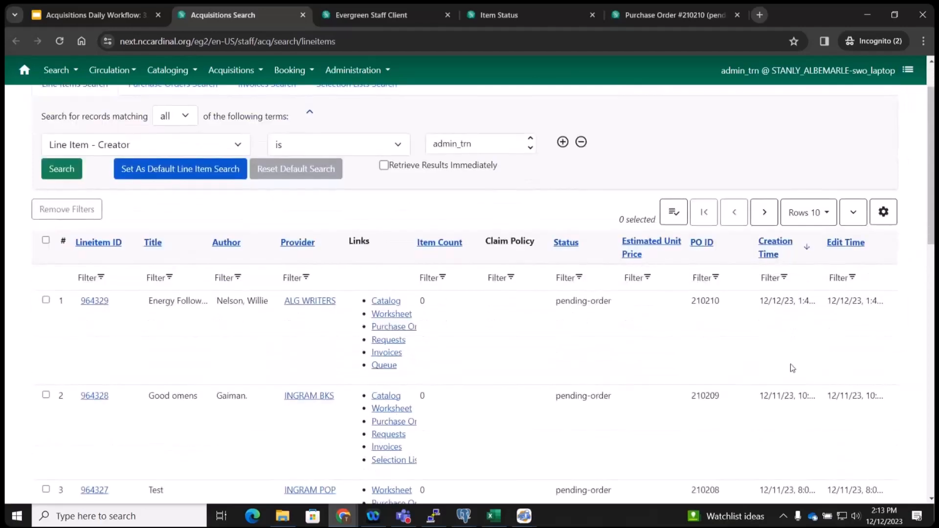
pyautogui.scroll(-3, 792, 366)
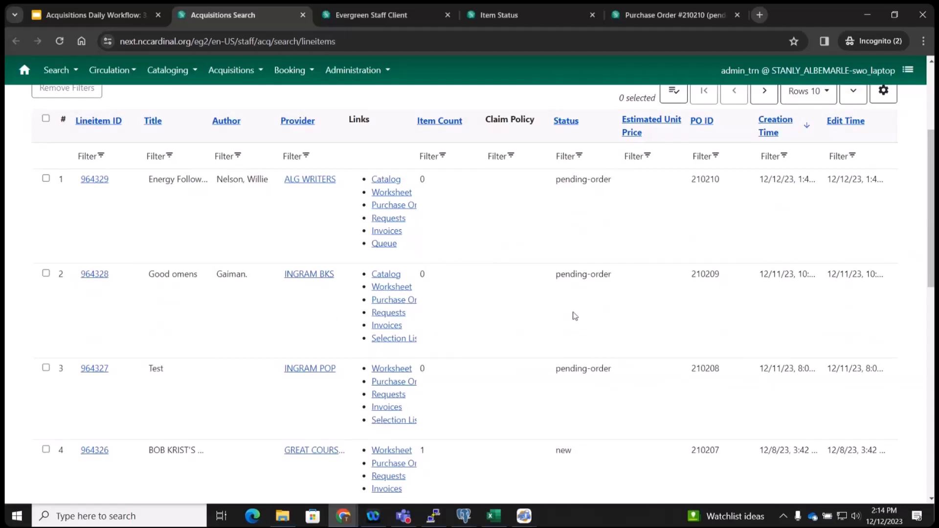
pyautogui.click(395, 290)
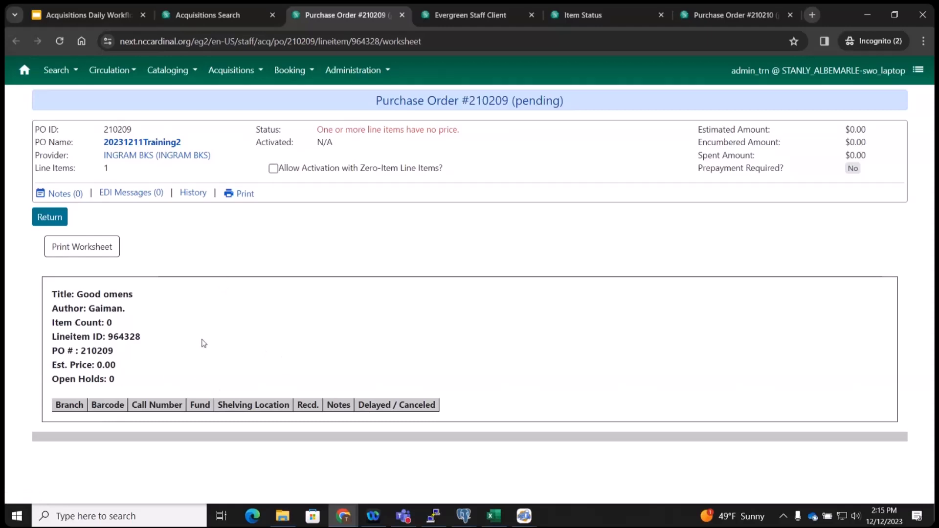
# Note the worksheet's no-price warning and 0.00 estimate, then open Purchase Order 210209 from the search results.
pyautogui.moveTo(462, 131); pyautogui.dragTo(311, 136)
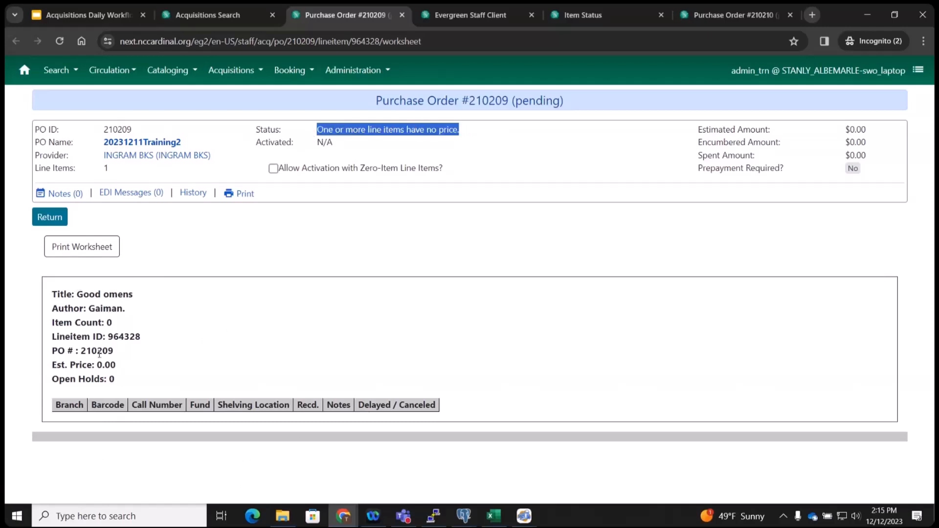
pyautogui.moveTo(117, 364); pyautogui.dragTo(99, 365)
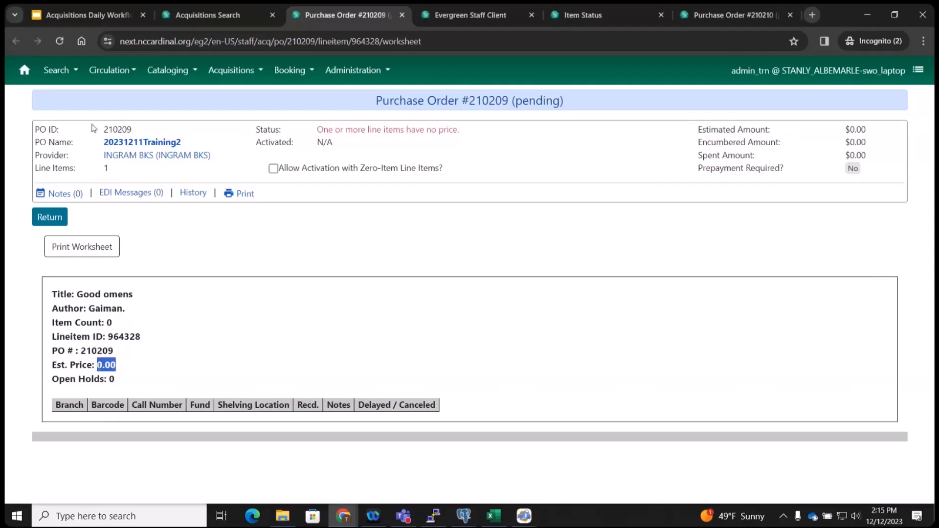
pyautogui.click(51, 217)
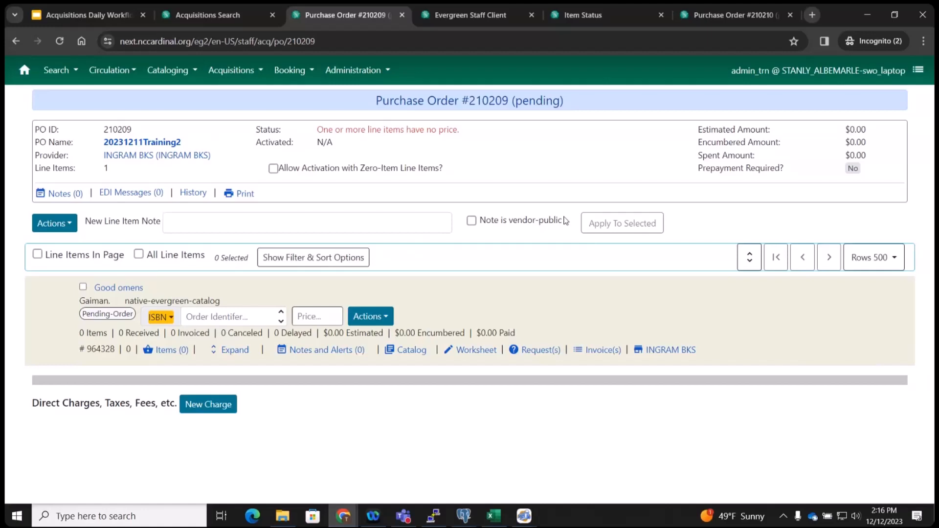
pyautogui.click(240, 15)
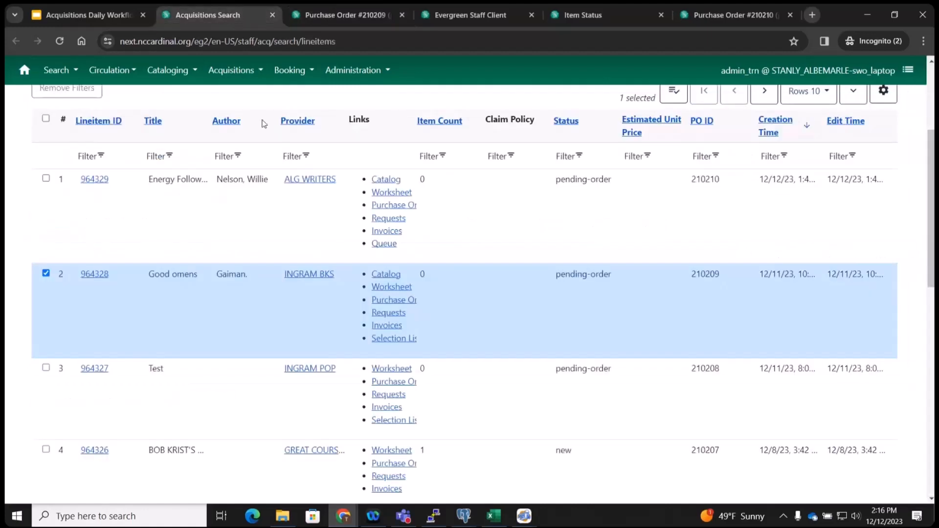
pyautogui.click(399, 300)
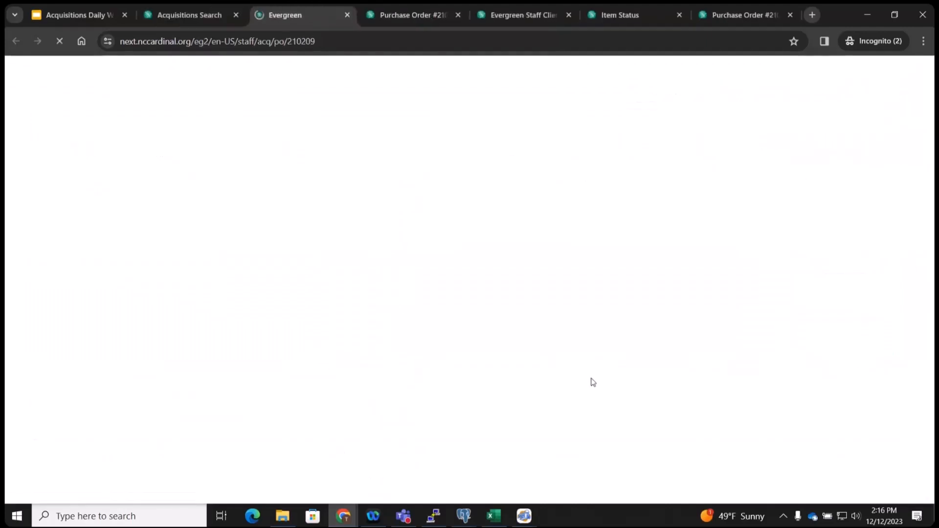
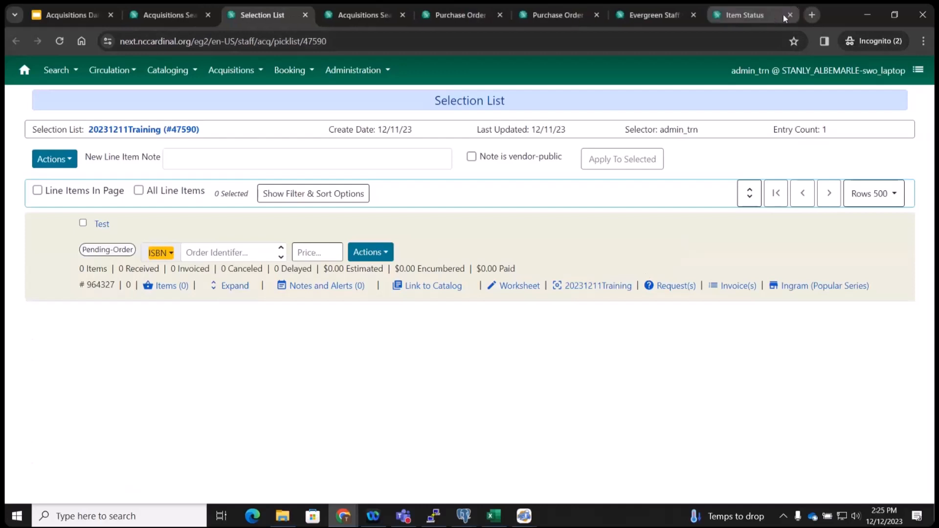
pyautogui.click(790, 14)
# View the Test line item's copies, return to the list, and close the extra staff client and purchase order tabs.
pyautogui.click(181, 287)
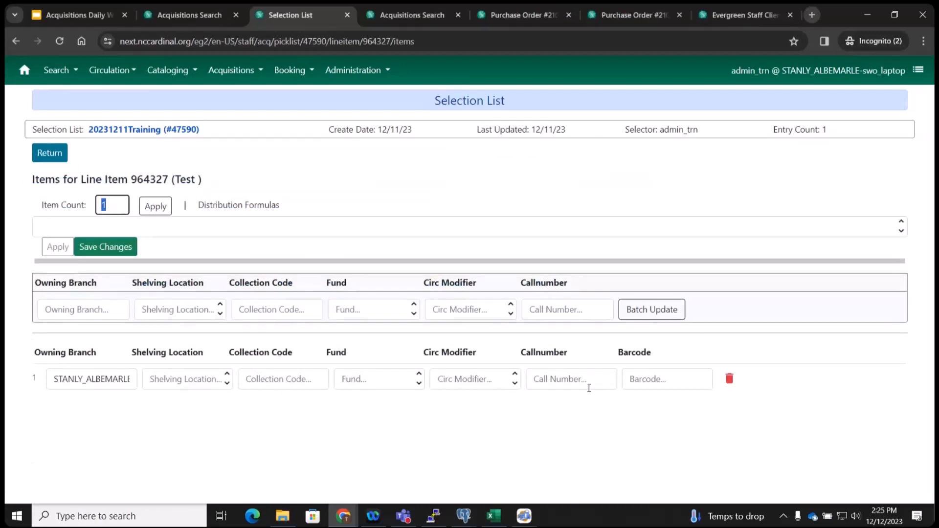
pyautogui.click(54, 159)
pyautogui.click(43, 152)
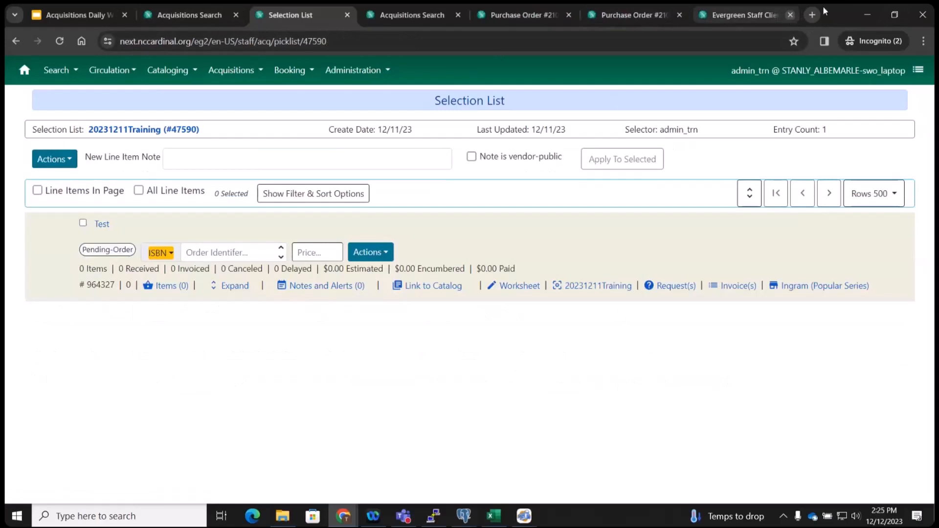
pyautogui.click(790, 15)
pyautogui.click(790, 14)
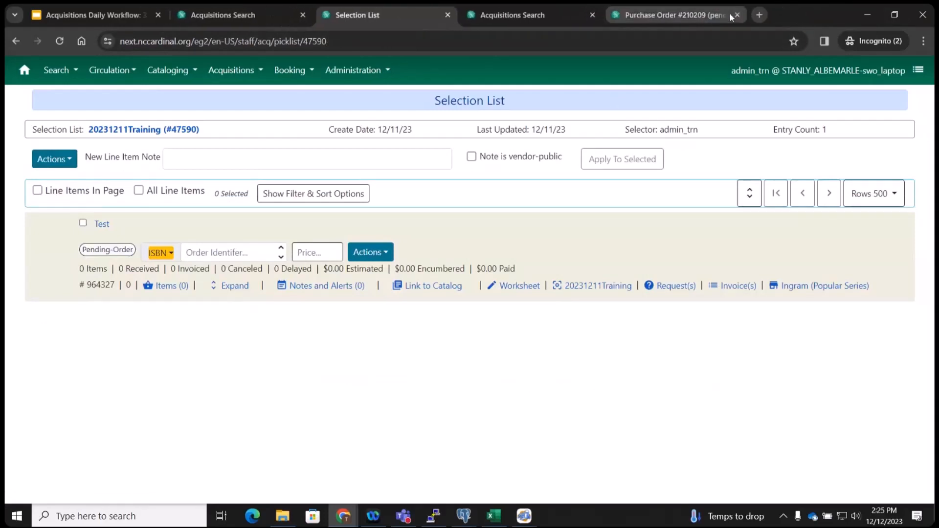
# Close the last Purchase Order tab and sign in to the Cardinal Dev staff client with saved credentials.
pyautogui.click(737, 15)
pyautogui.click(615, 14)
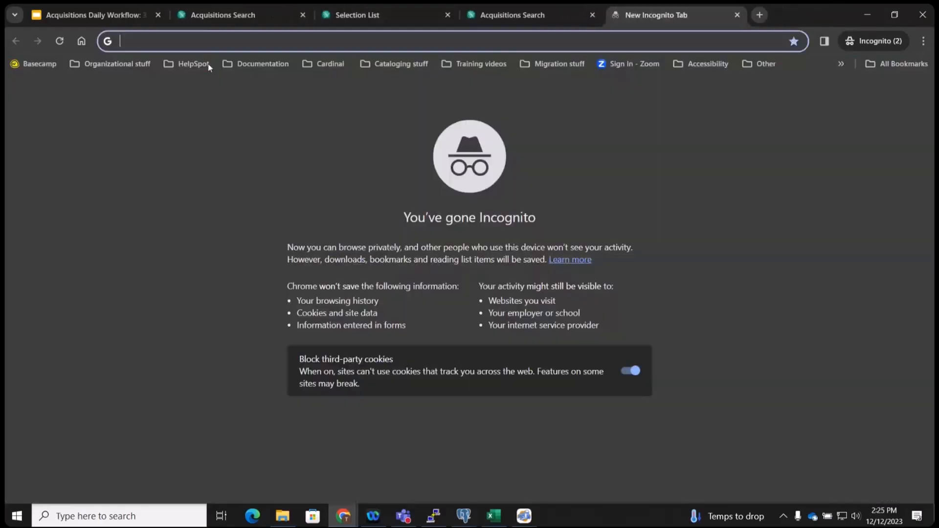
pyautogui.click(313, 64)
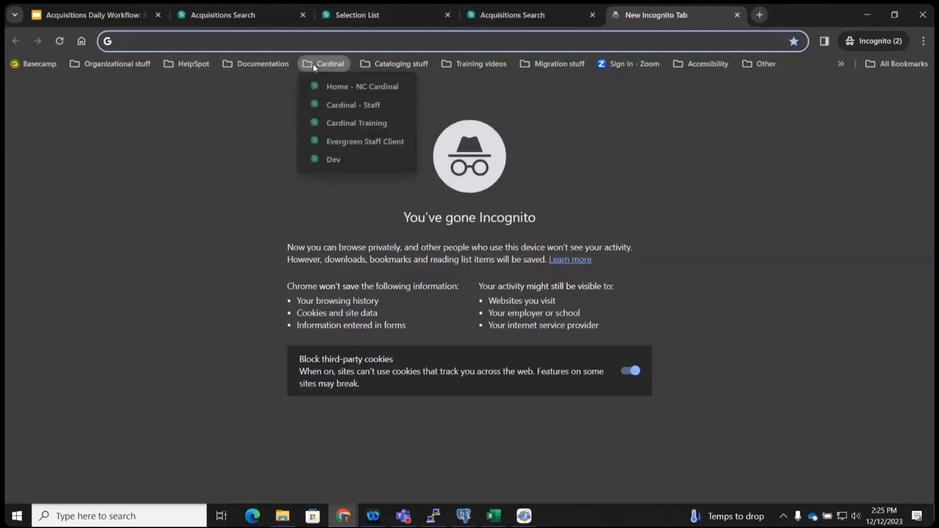
pyautogui.click(344, 157)
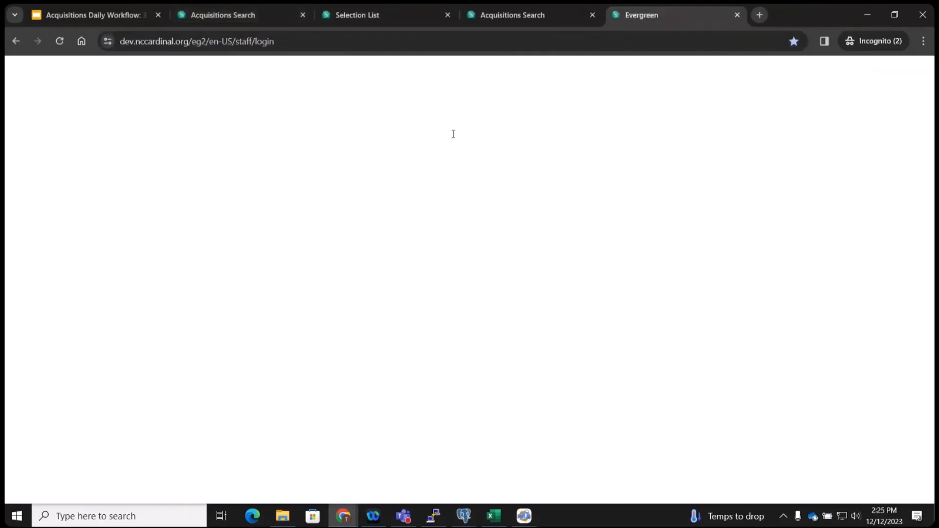
pyautogui.click(445, 147)
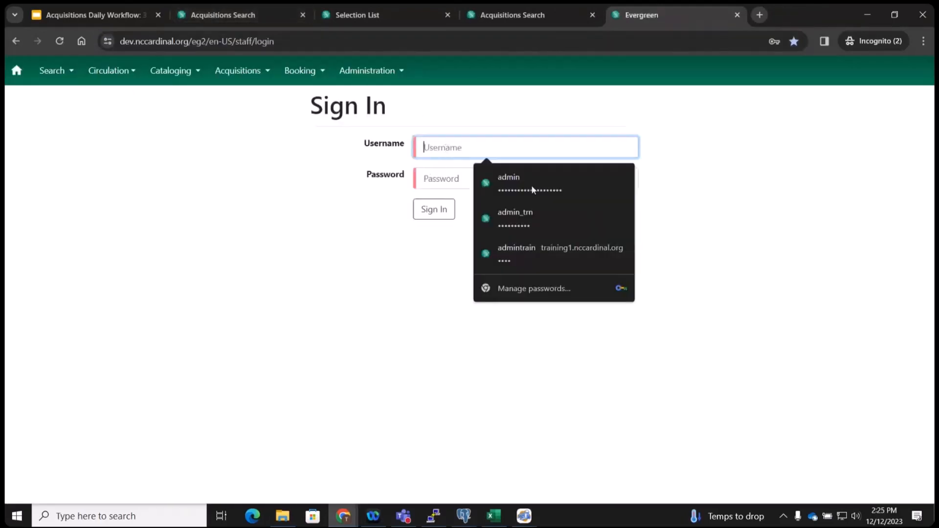
pyautogui.click(536, 217)
pyautogui.click(451, 214)
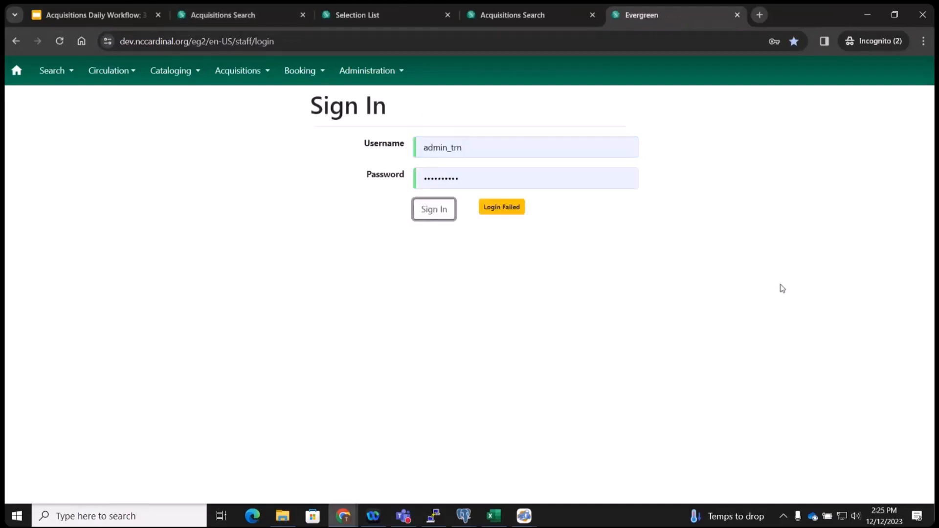
pyautogui.click(489, 146)
pyautogui.click(530, 188)
pyautogui.click(424, 215)
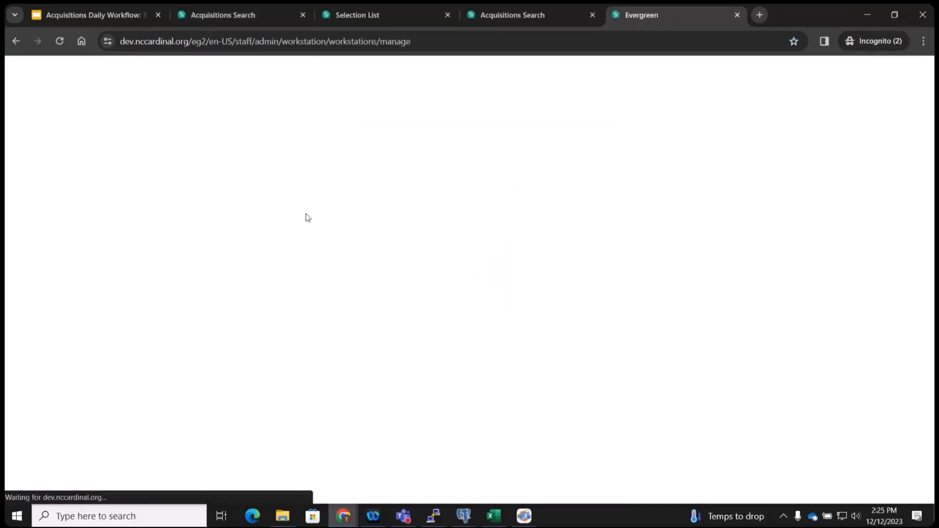
# Register workstation STANLY_ALBEMARLE-swo_laptop, confirming reuse of the existing one, and start using it.
pyautogui.click(162, 198)
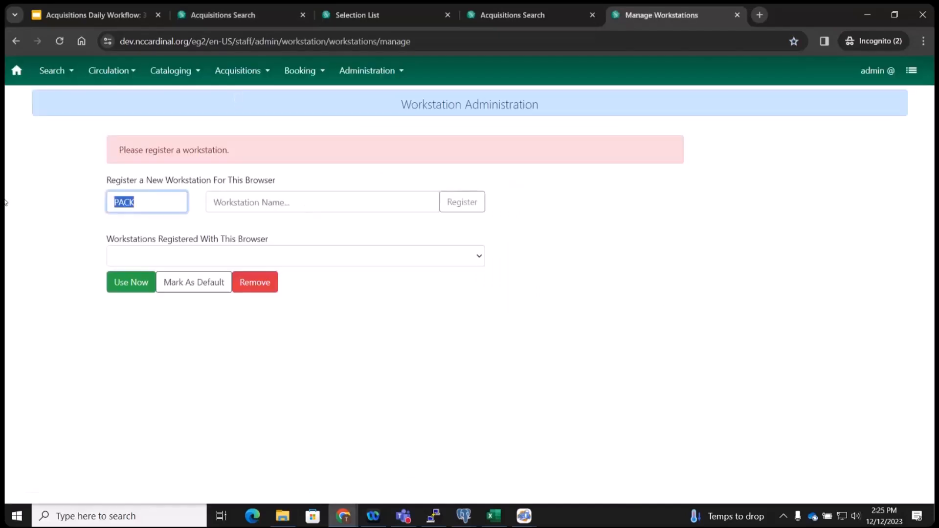
pyautogui.write('stan')
pyautogui.click(143, 246)
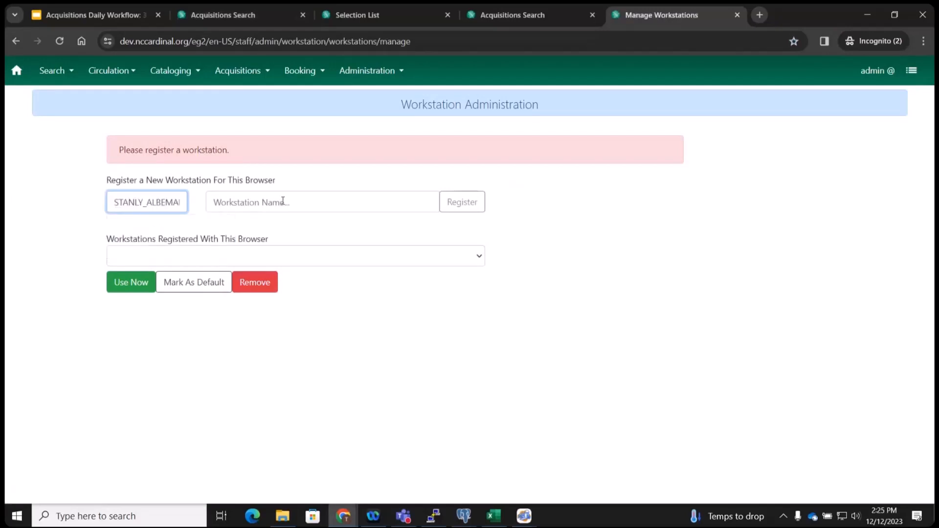
pyautogui.click(283, 201)
pyautogui.write('swo_lapto')
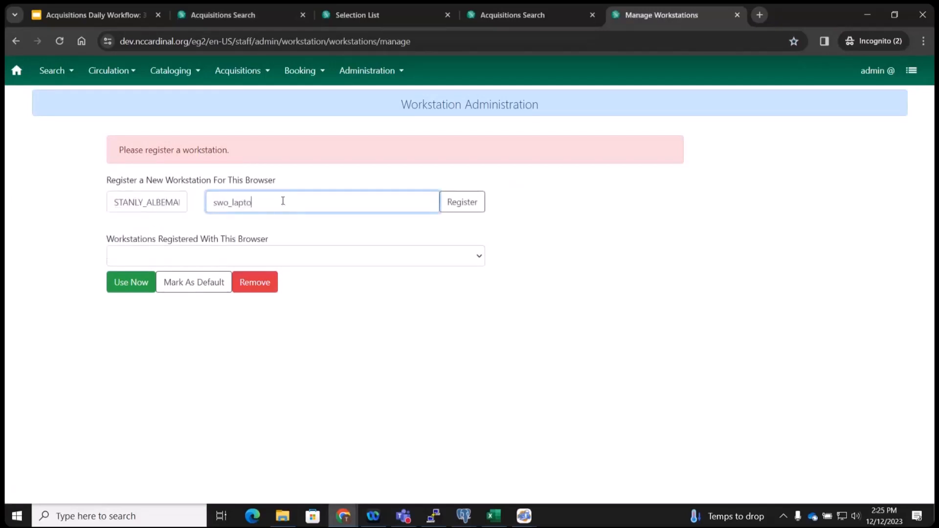
pyautogui.write('p')
pyautogui.click(462, 202)
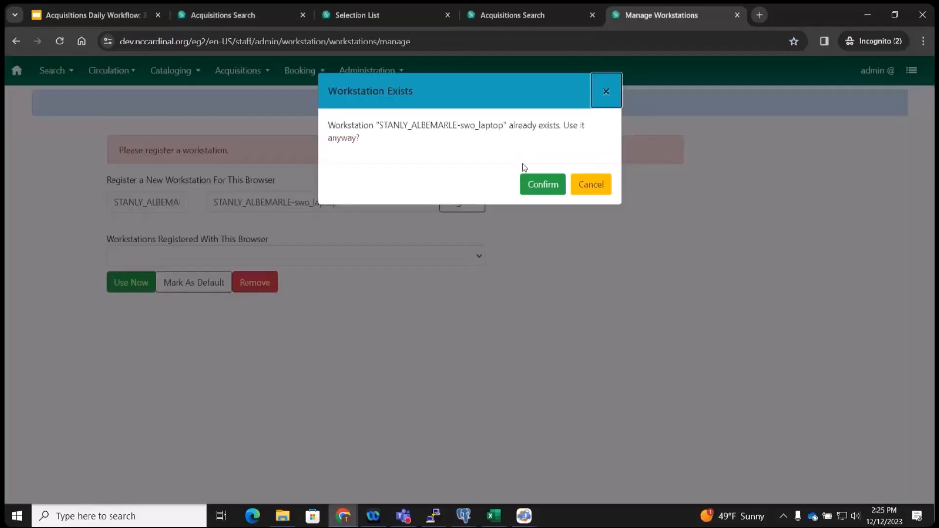
pyautogui.click(543, 185)
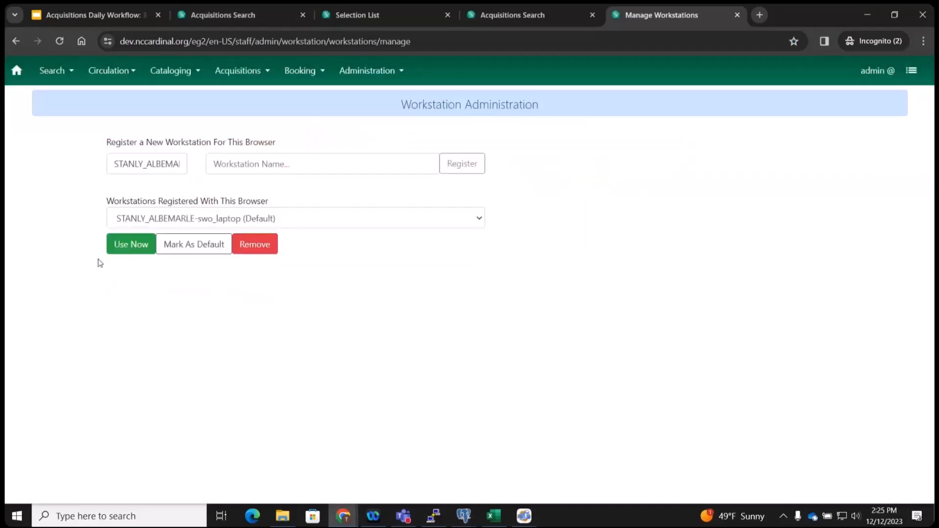
pyautogui.click(124, 246)
# Sign in again on the new workstation with the saved admin credentials.
pyautogui.click(478, 153)
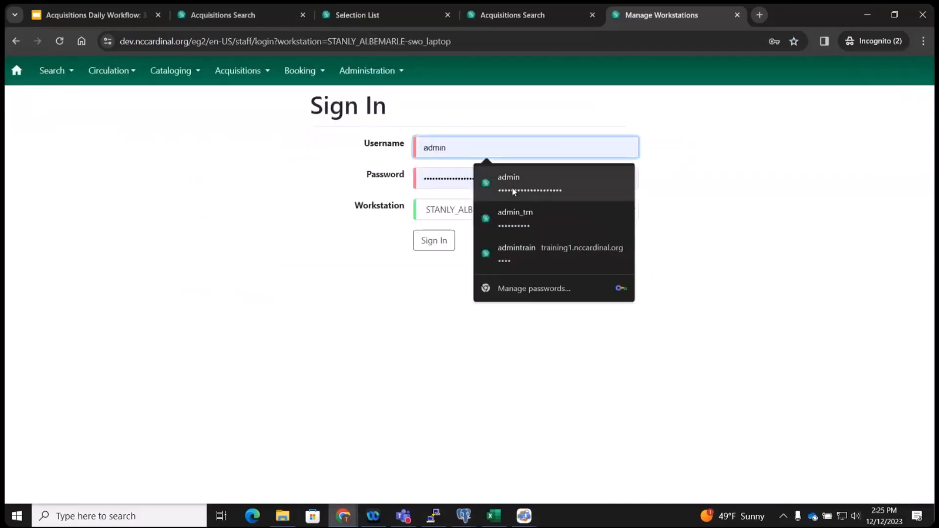
pyautogui.click(512, 188)
pyautogui.click(434, 241)
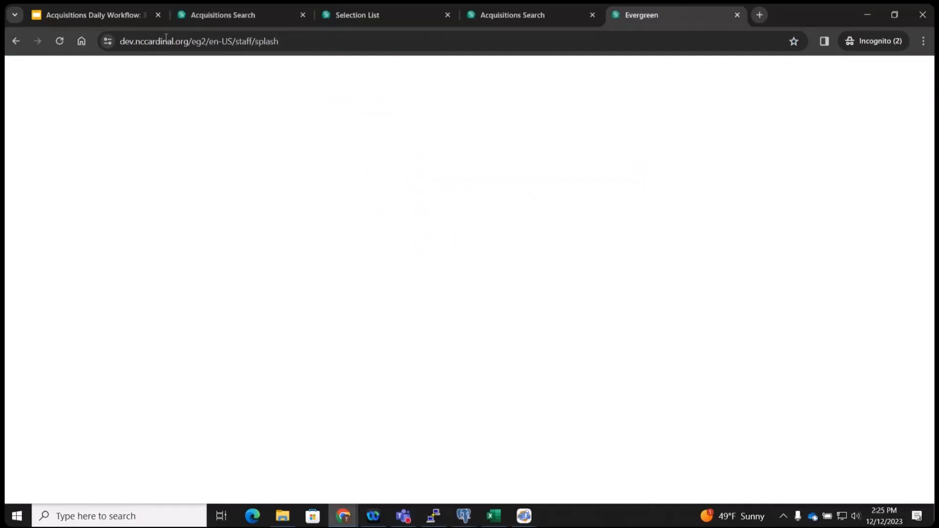
pyautogui.click(243, 72)
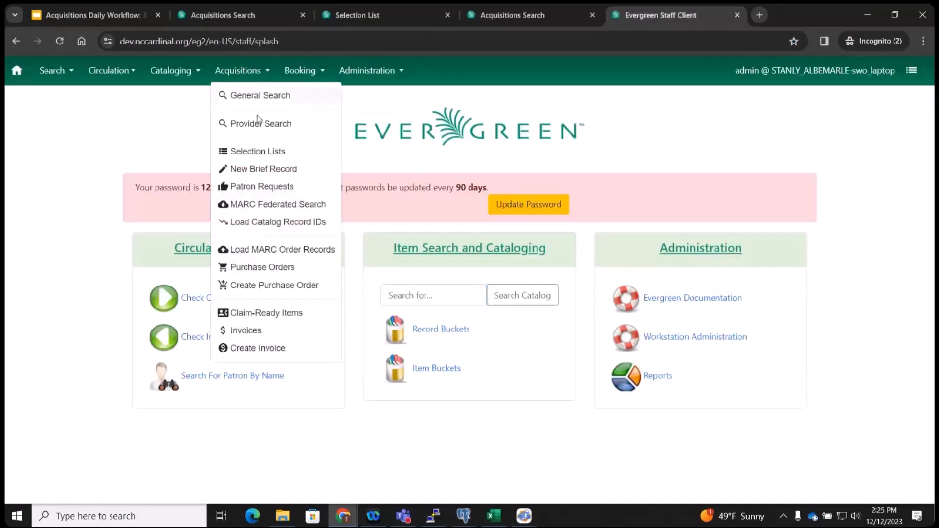
# Search selection lists by Selection List - Creator for the training account and open the Test 1 list.
pyautogui.click(257, 151)
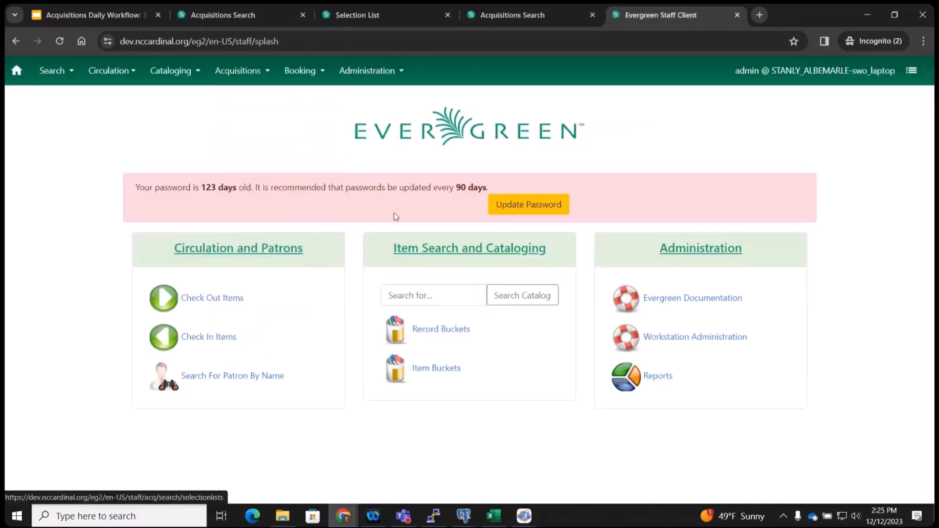
pyautogui.click(149, 206)
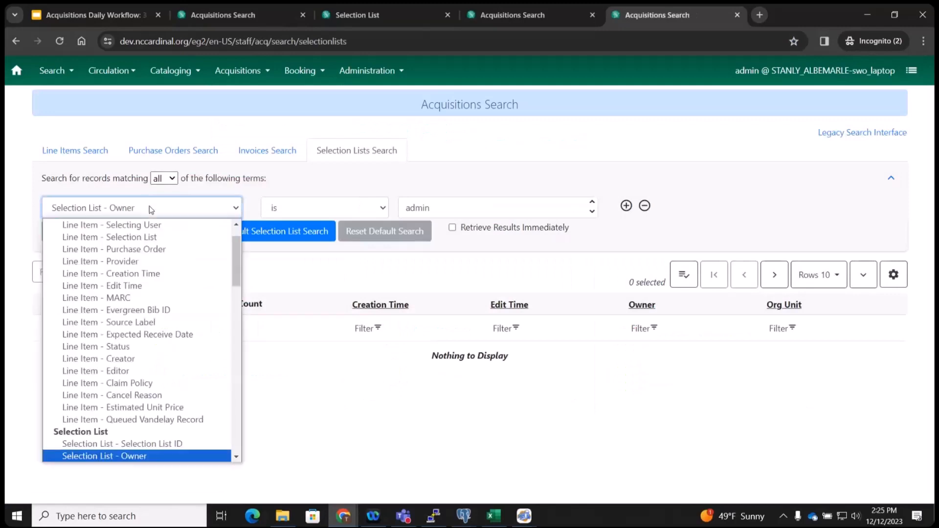
pyautogui.scroll(-7, 195, 389)
pyautogui.scroll(3, 183, 362)
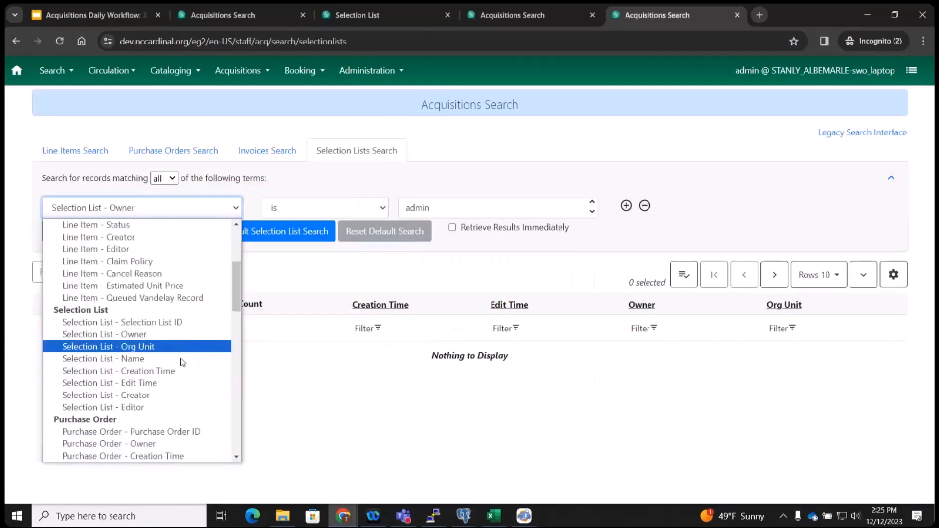
pyautogui.click(158, 394)
pyautogui.click(428, 207)
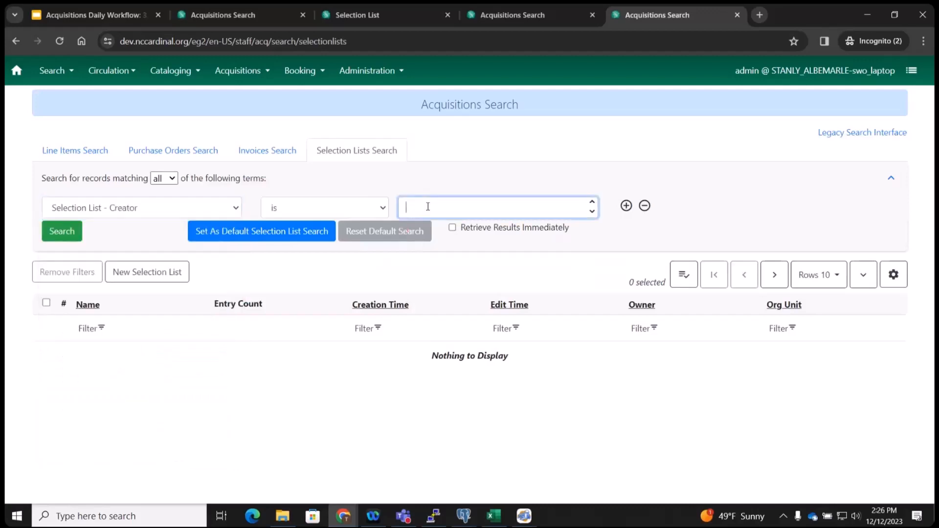
pyautogui.write('admin_trn')
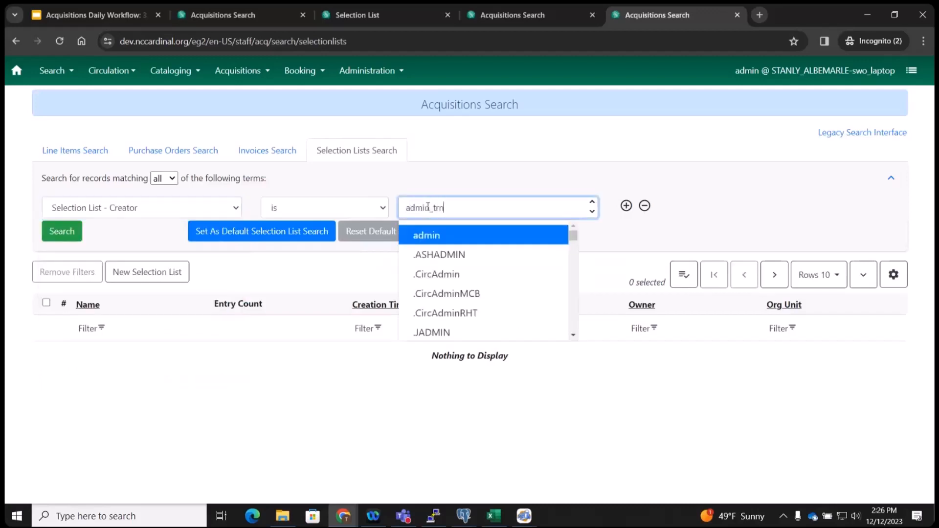
pyautogui.click(463, 235)
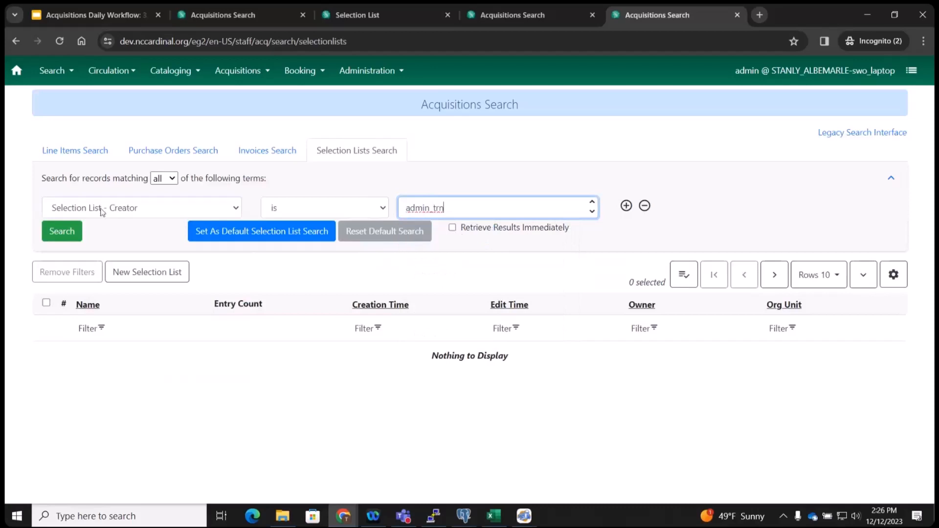
pyautogui.click(57, 240)
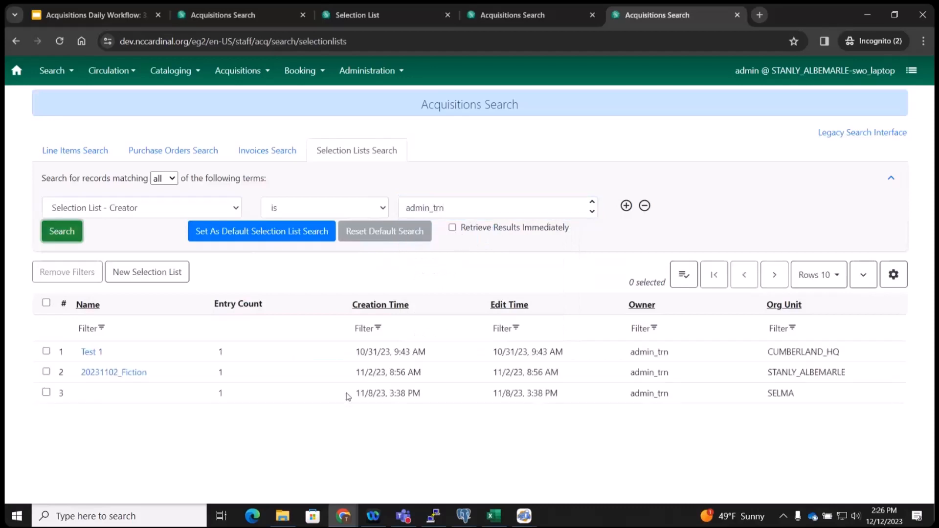
pyautogui.click(89, 352)
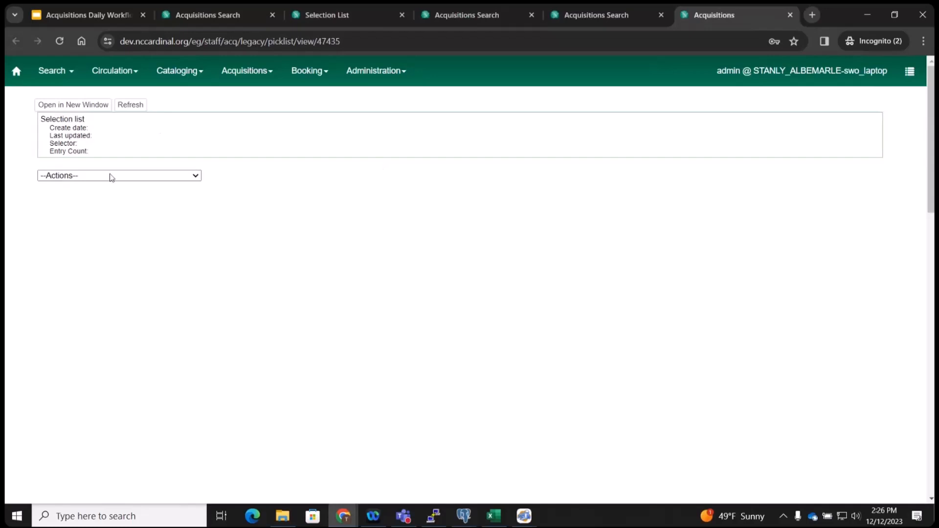
# Look over the Test 1 list's actions menu without choosing anything.
pyautogui.click(196, 177)
pyautogui.click(259, 177)
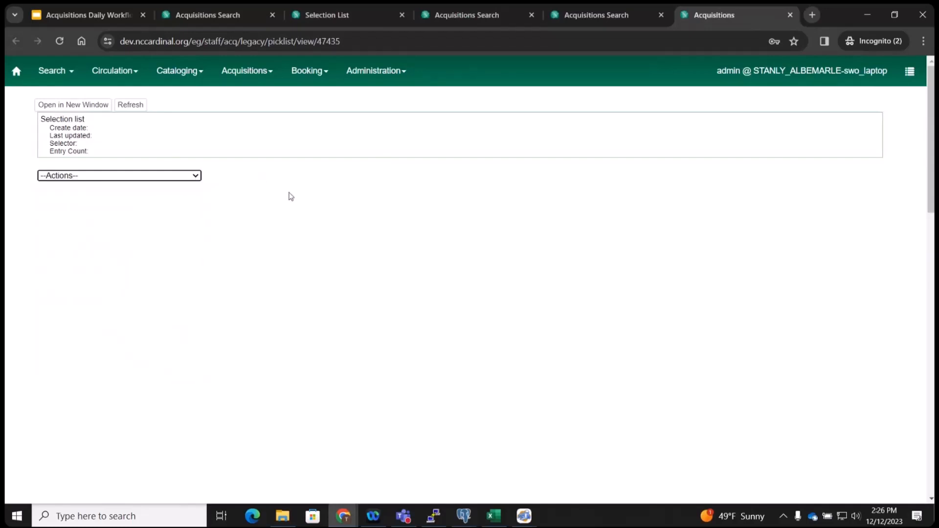
pyautogui.scroll(-1, 439, 122)
pyautogui.scroll(1, 601, 331)
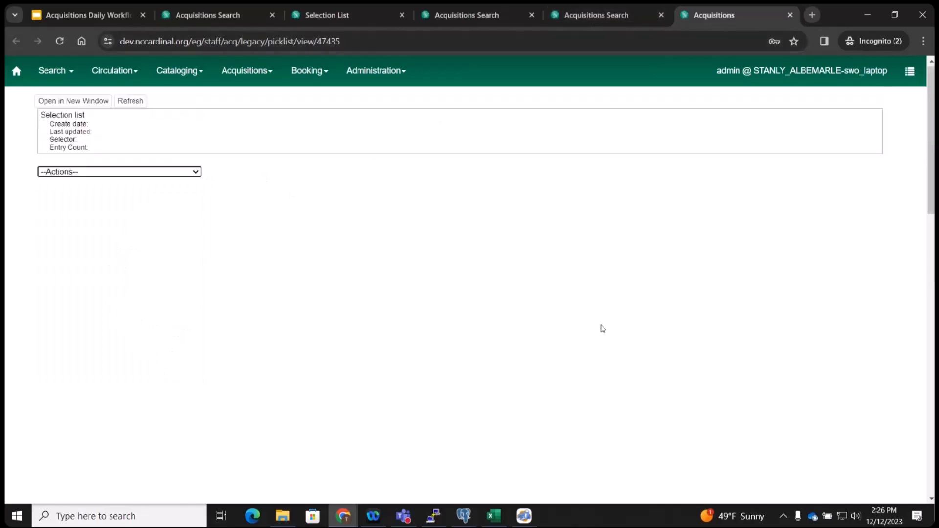
# Open the 20231102_Fiction selection list in the legacy view and view its fund choices for new copies.
pyautogui.click(624, 16)
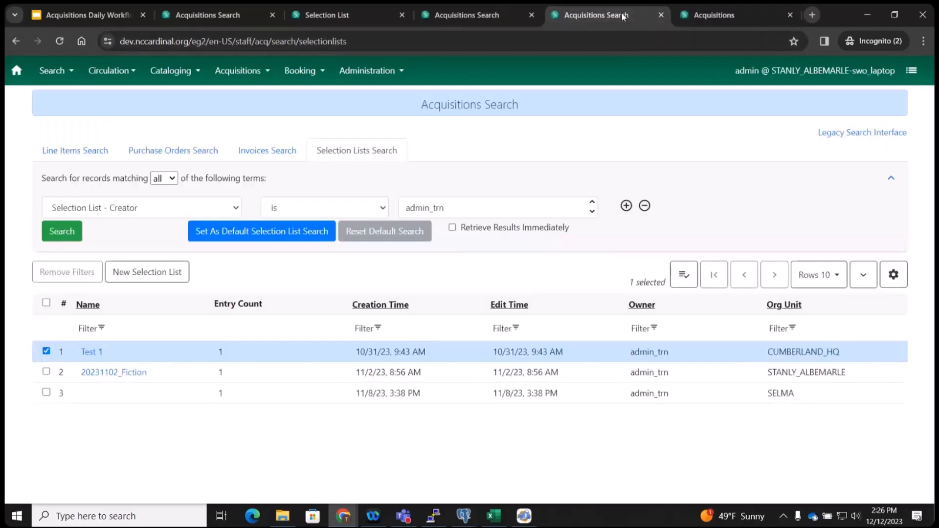
pyautogui.click(107, 375)
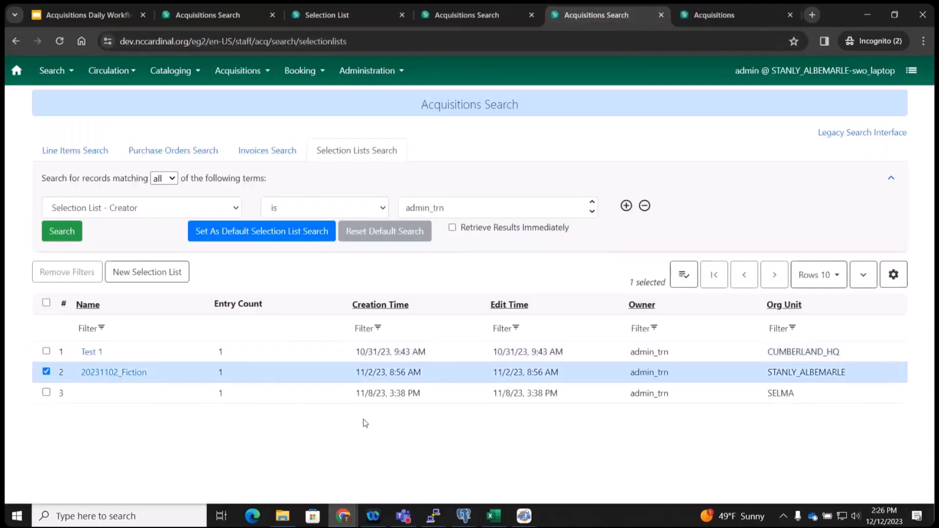
pyautogui.click(790, 14)
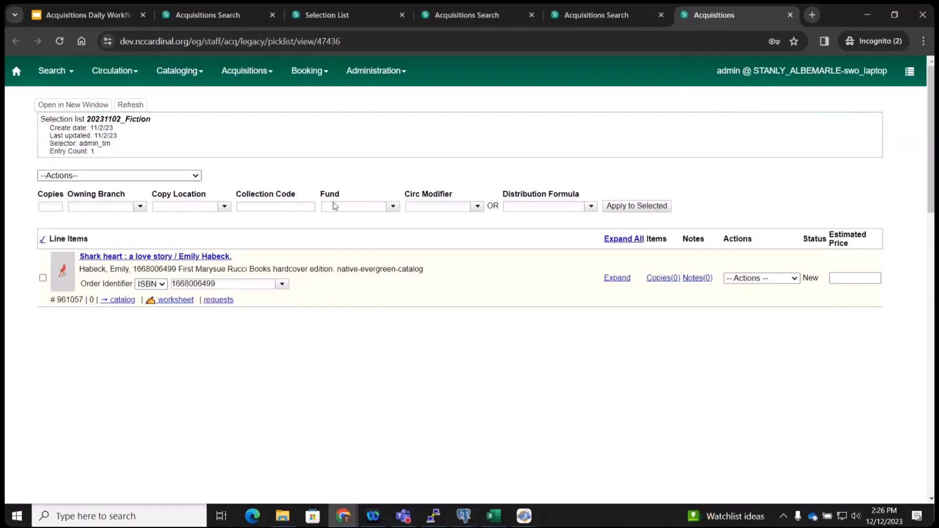
pyautogui.click(394, 207)
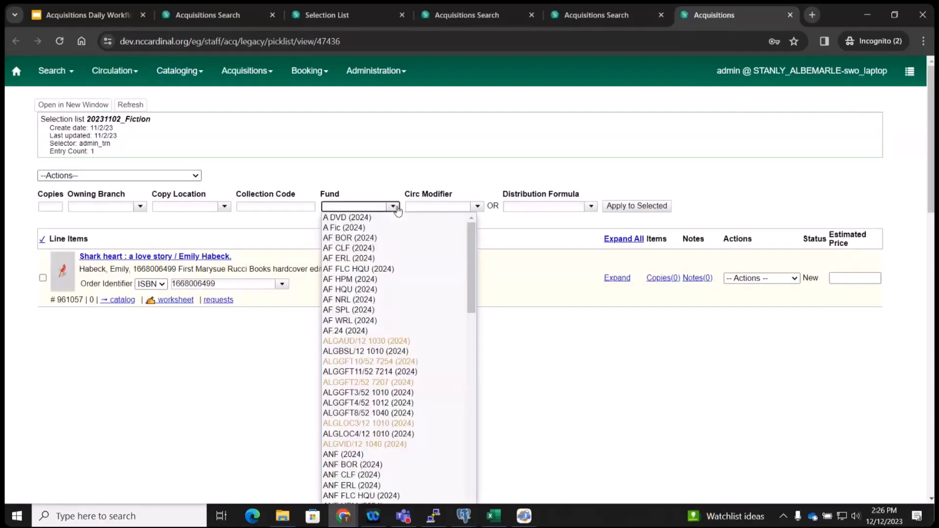
pyautogui.click(210, 14)
# On the 20231211Training list, view the first Test copy's fund choices, then return to the list.
pyautogui.click(327, 14)
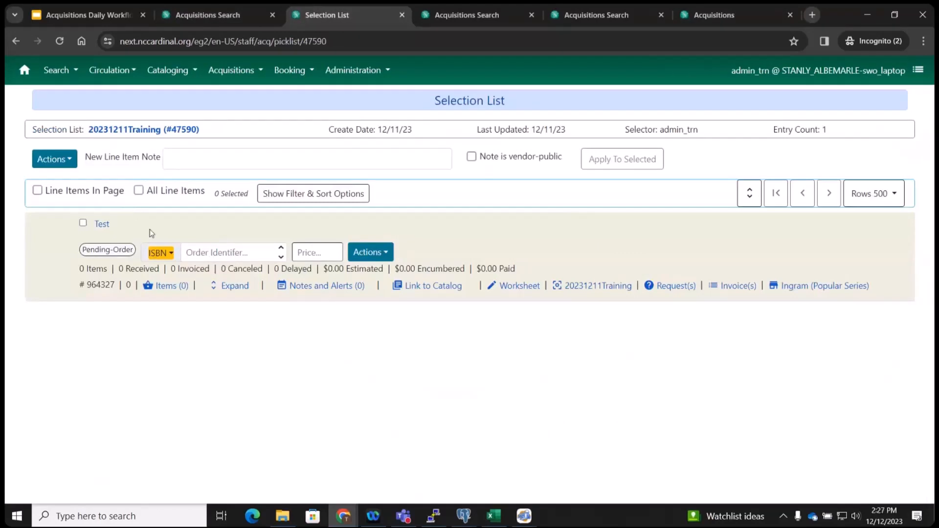
pyautogui.click(162, 286)
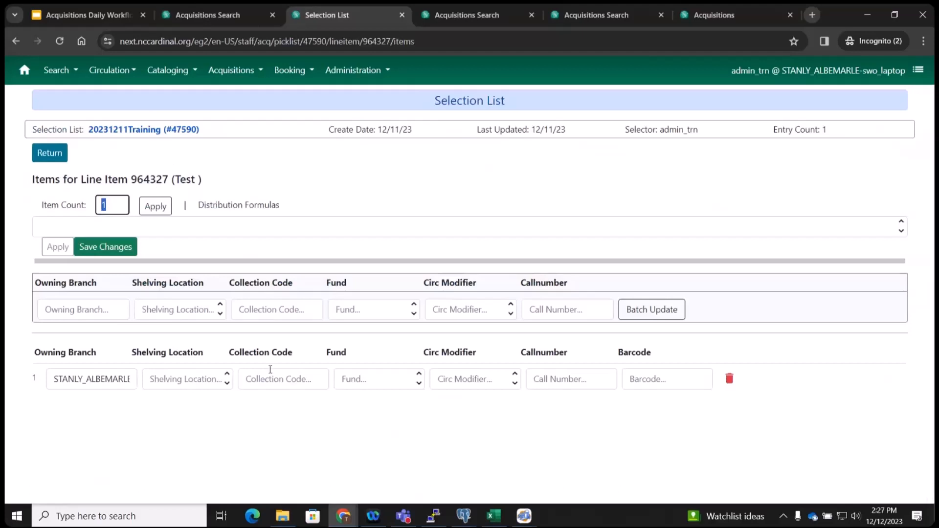
pyautogui.click(412, 388)
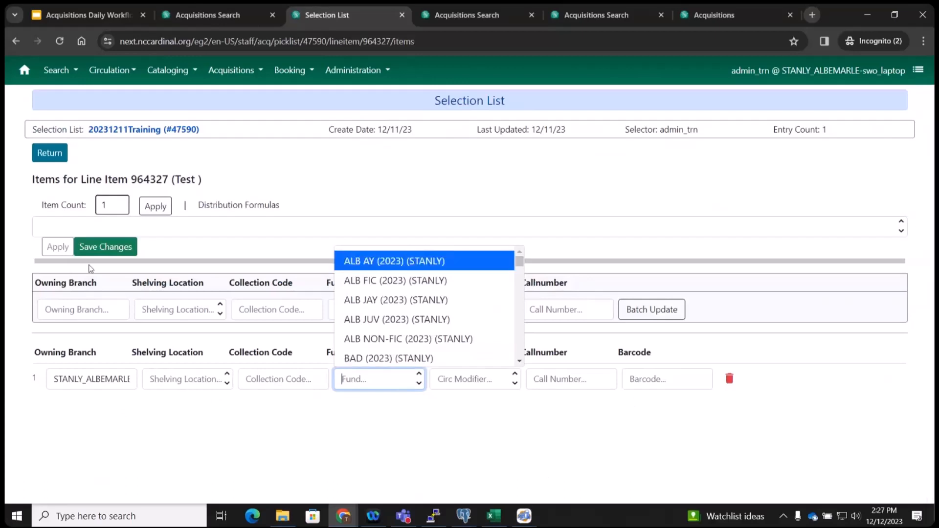
pyautogui.click(50, 152)
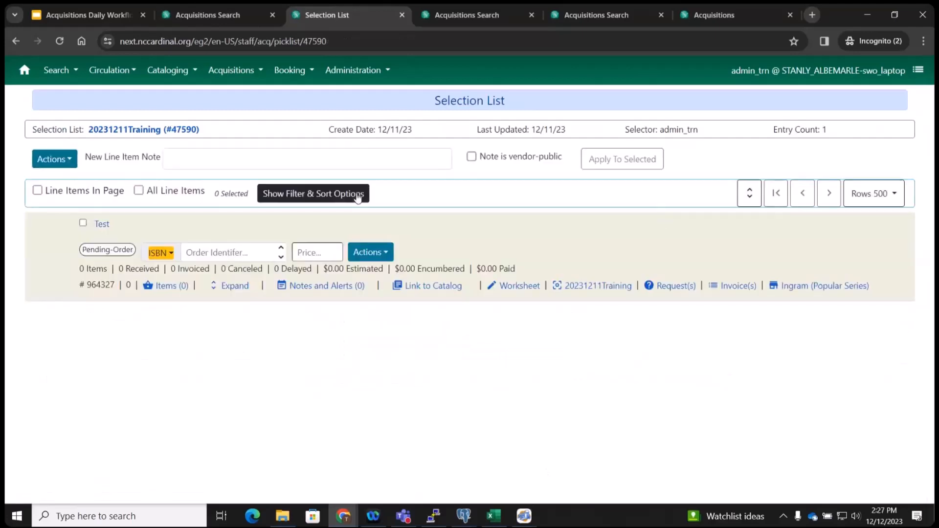
# Toggle Expand/Collapse All and the actions menu, then view the Test line item's copies and return.
pyautogui.click(749, 198)
pyautogui.click(749, 198)
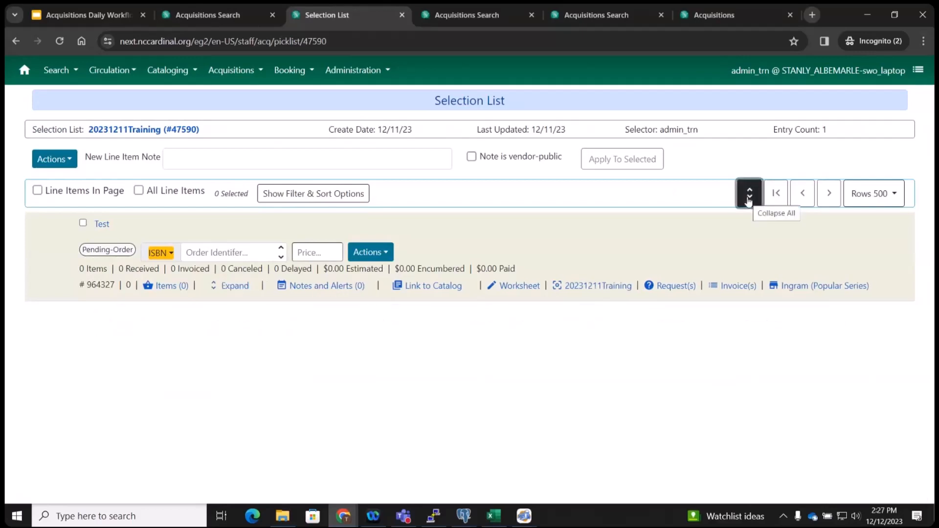
pyautogui.click(67, 163)
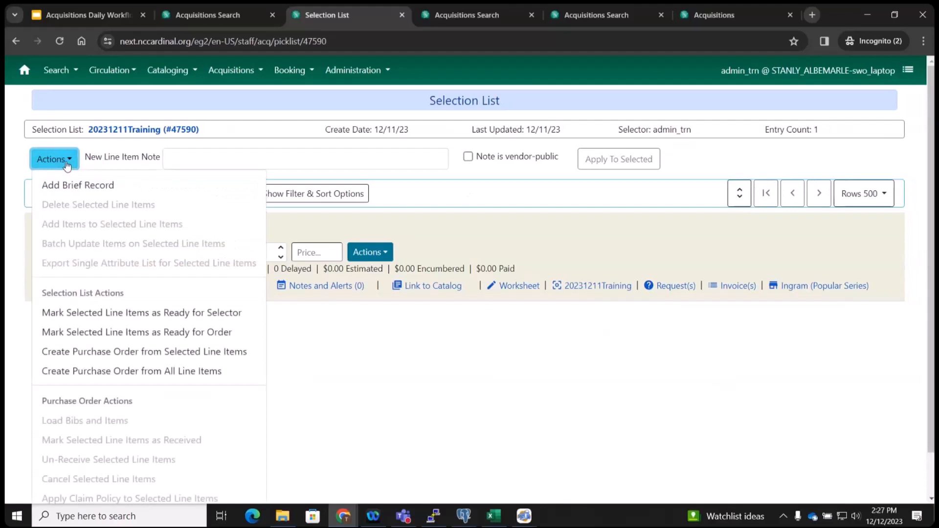
pyautogui.click(542, 206)
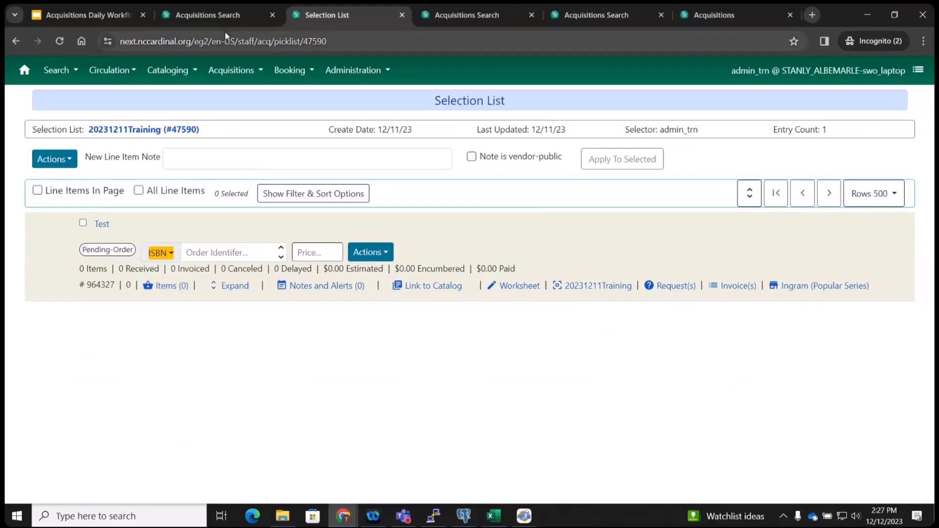
pyautogui.click(173, 285)
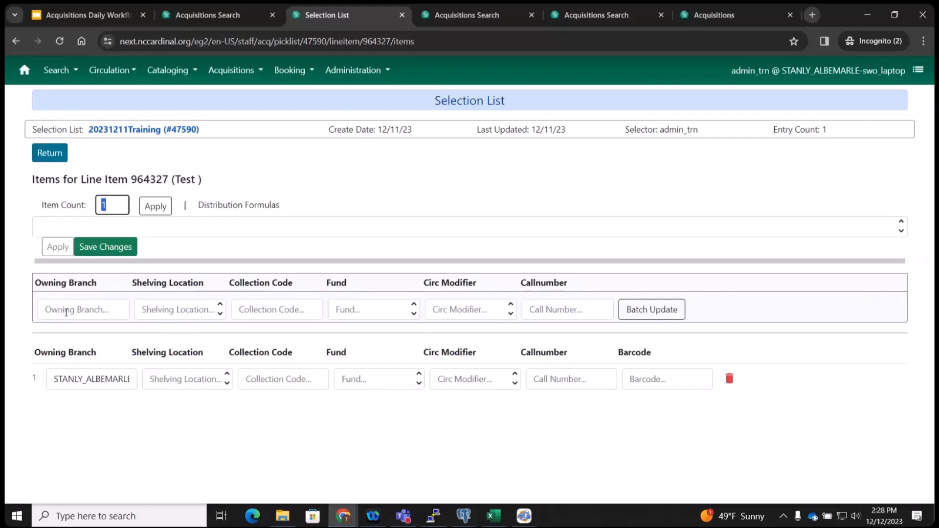
pyautogui.click(49, 153)
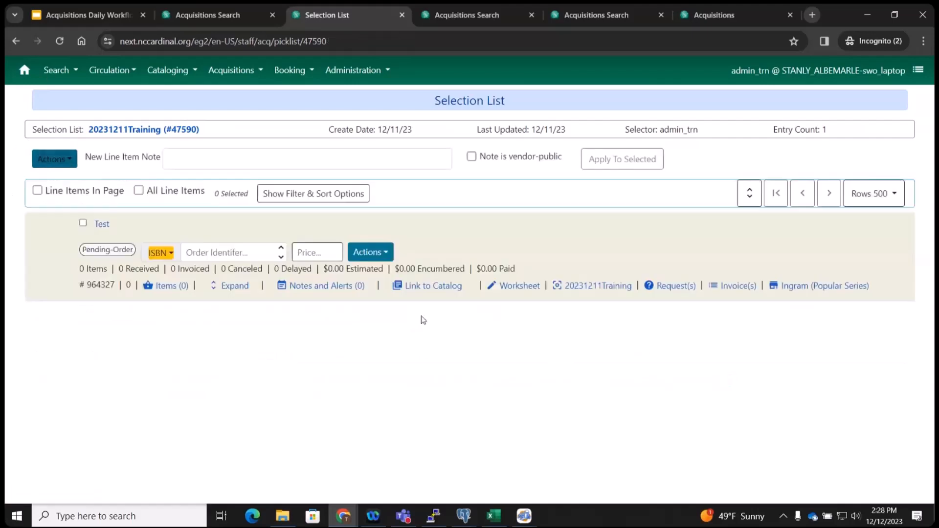
# Try Expand/Collapse All, Filter & Sort Options and the actions menu again, then open line item 964327's copies.
pyautogui.click(754, 196)
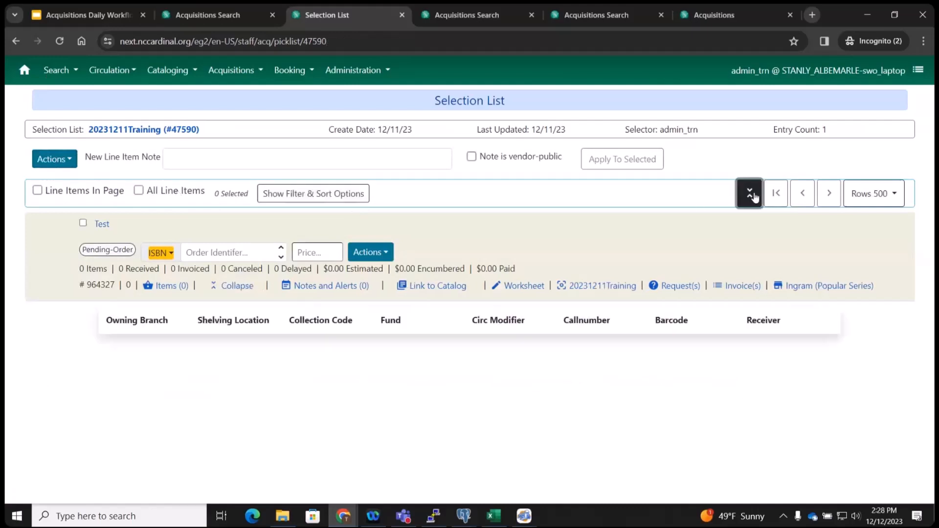
pyautogui.click(753, 196)
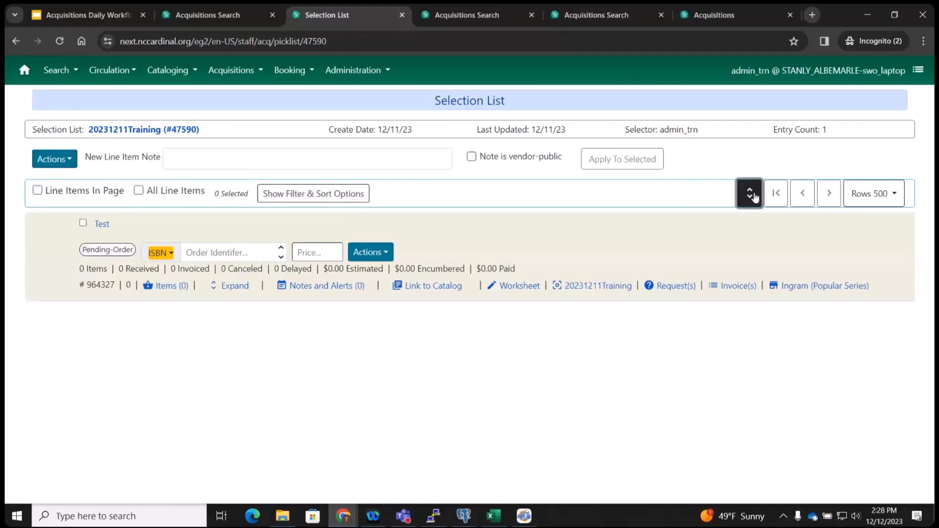
pyautogui.click(288, 196)
pyautogui.click(287, 195)
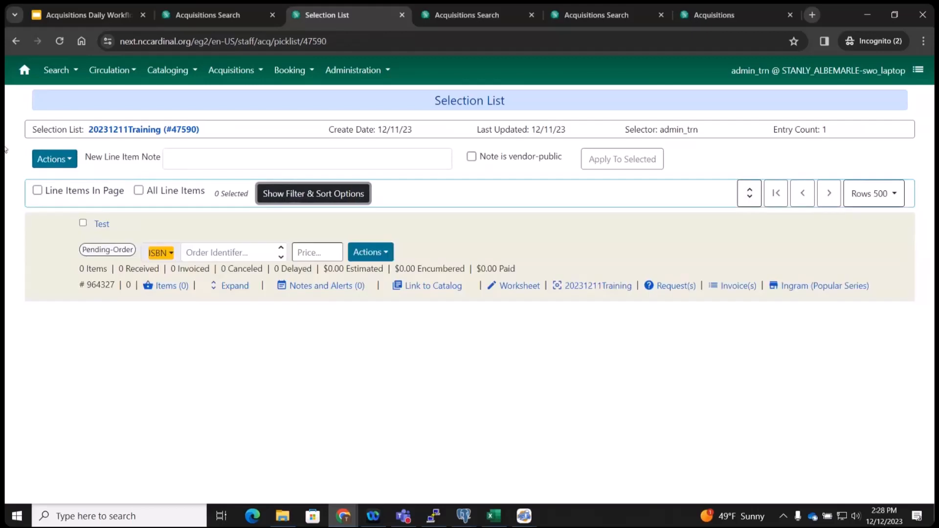
pyautogui.click(55, 160)
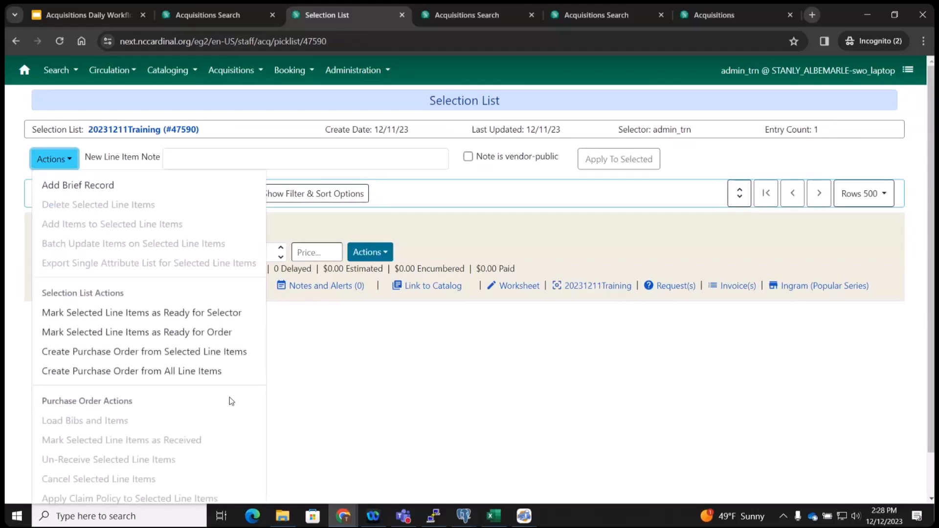
pyautogui.scroll(-1, 231, 401)
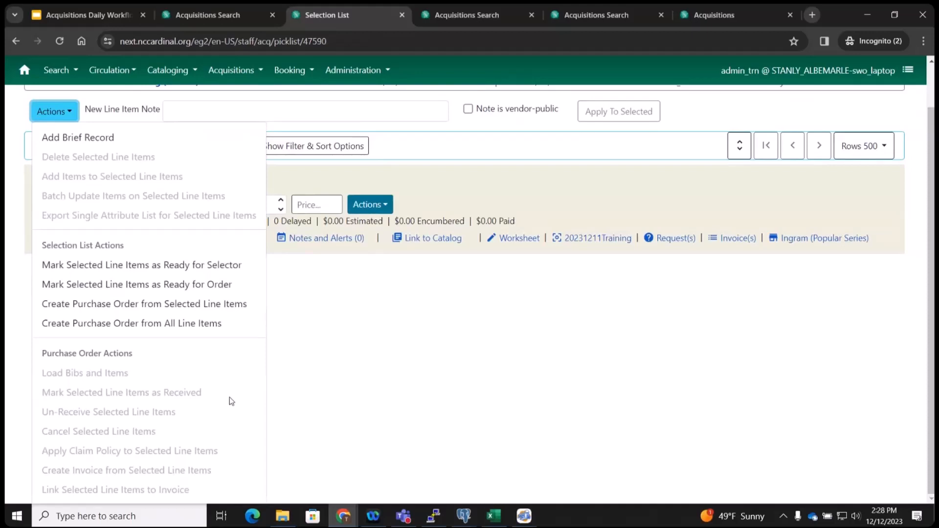
pyautogui.click(489, 372)
pyautogui.scroll(1, 489, 372)
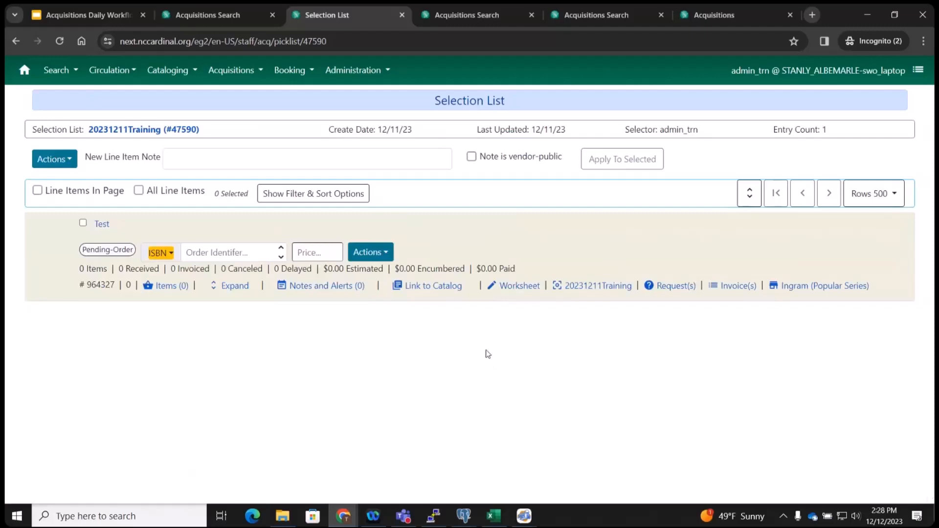
pyautogui.click(166, 286)
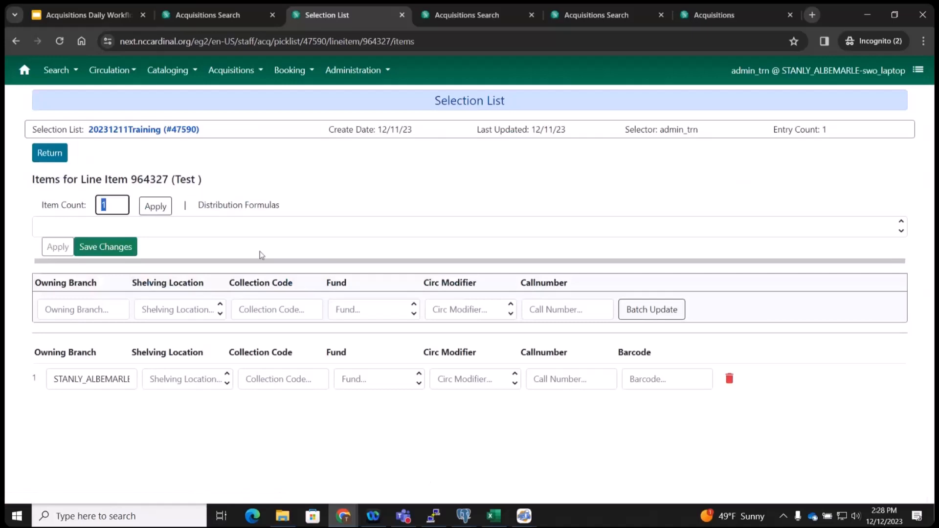
# Check the distribution formulas and the first copy's fund choices, leaving the fund blank, then return to the list.
pyautogui.click(238, 224)
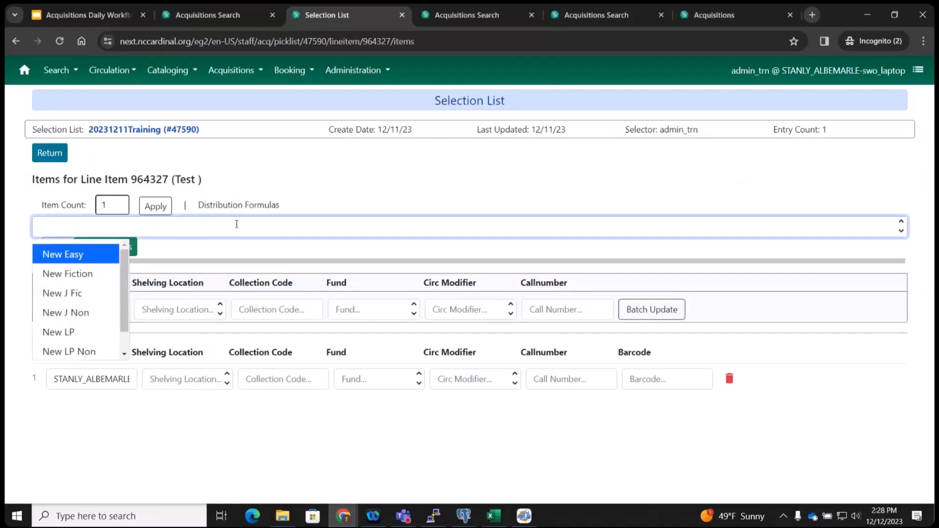
pyautogui.click(287, 182)
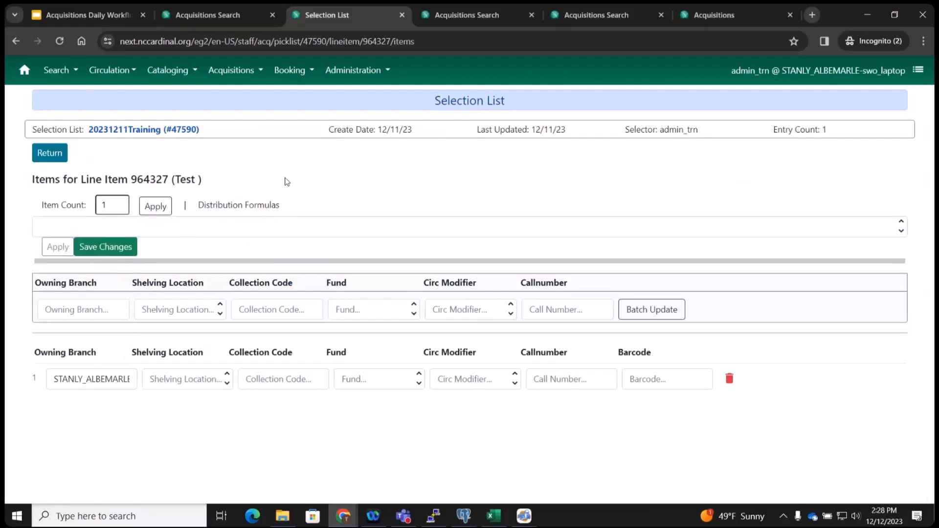
pyautogui.click(353, 382)
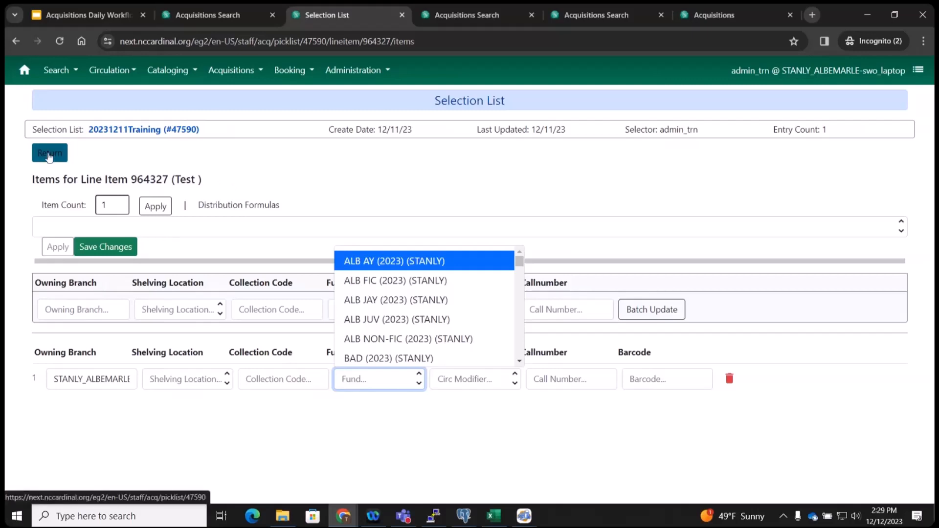
pyautogui.click(49, 155)
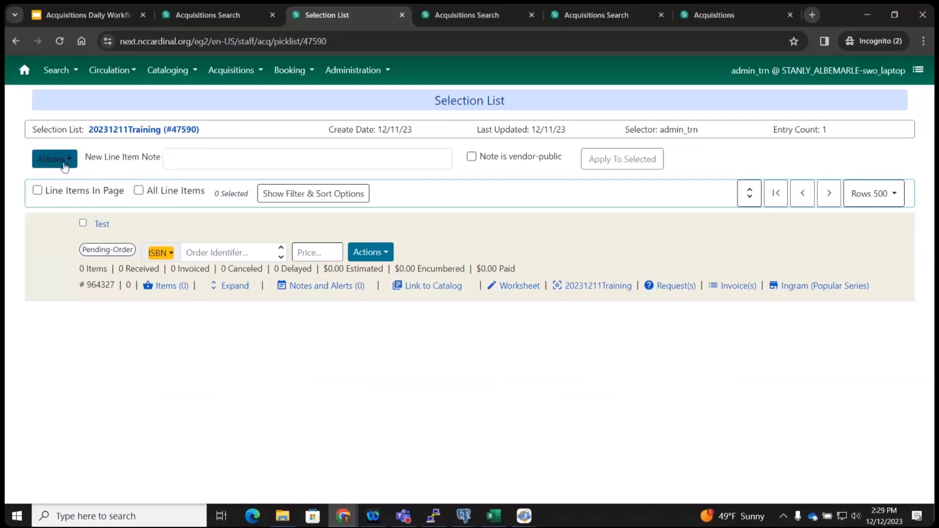
# Tick Line Items In Page and All Line Items, then show and hide the filter and sort options.
pyautogui.click(36, 191)
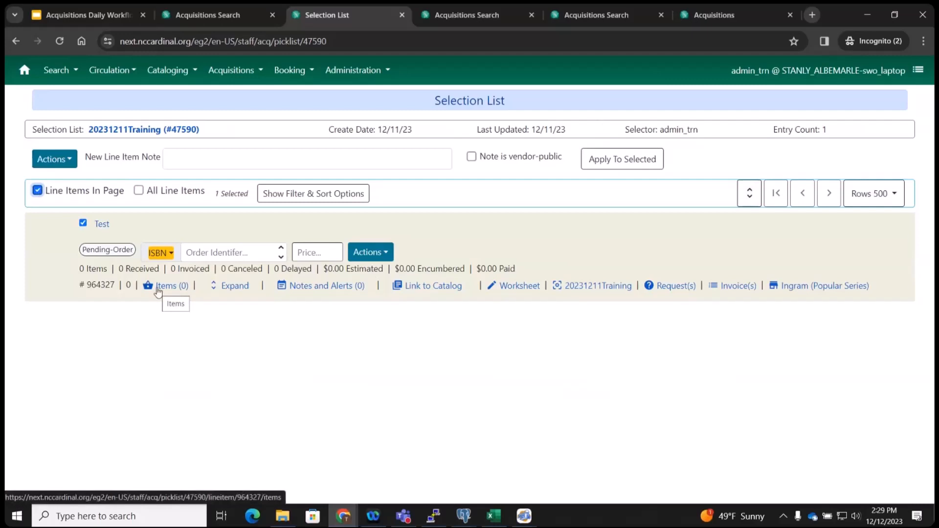
pyautogui.click(139, 191)
pyautogui.click(286, 200)
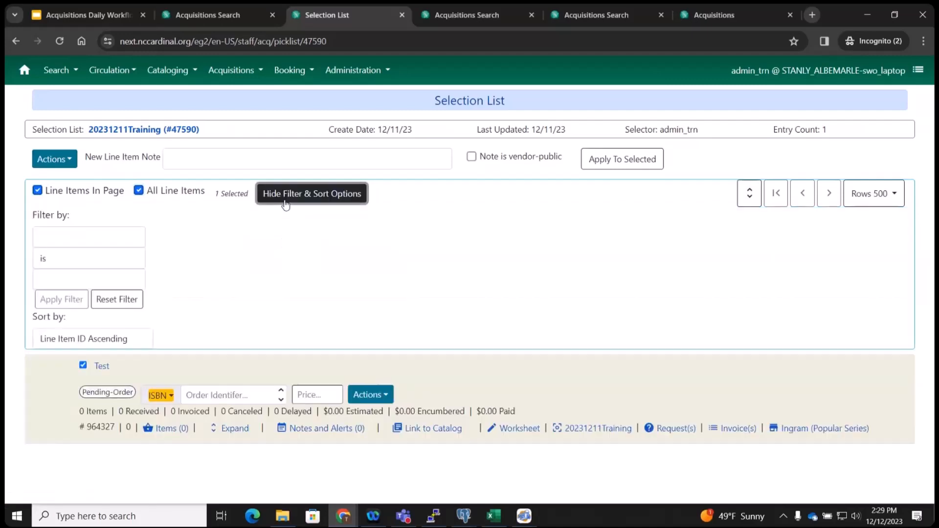
pyautogui.click(286, 201)
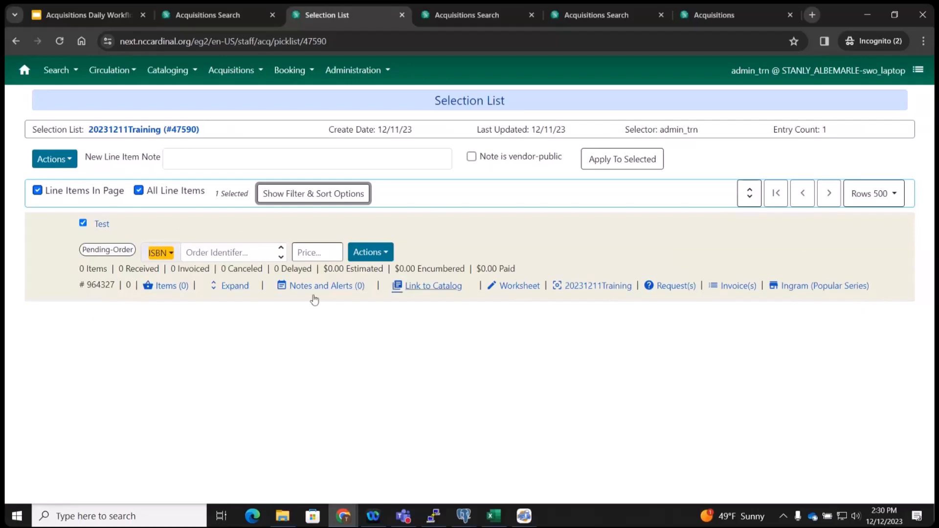
# Expand and collapse the Test line item, then use Expand All to show its empty copies table.
pyautogui.click(236, 288)
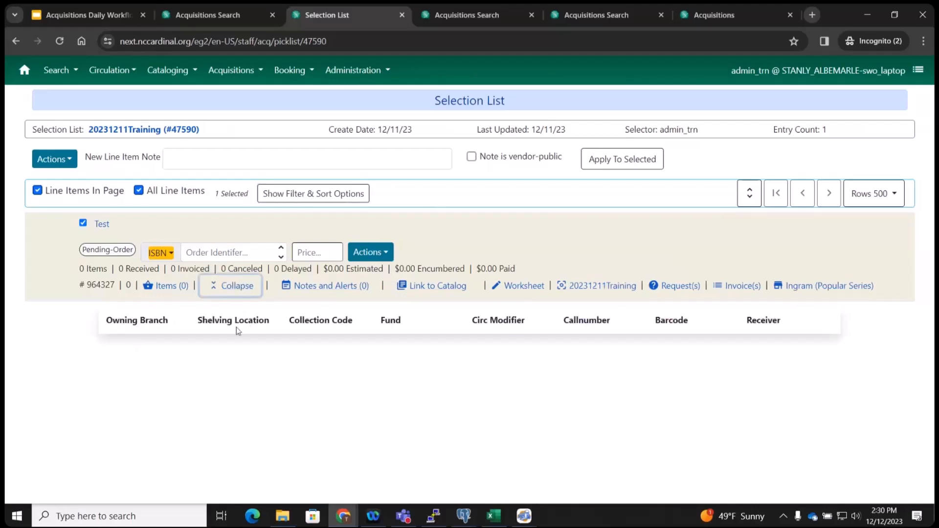
pyautogui.click(250, 287)
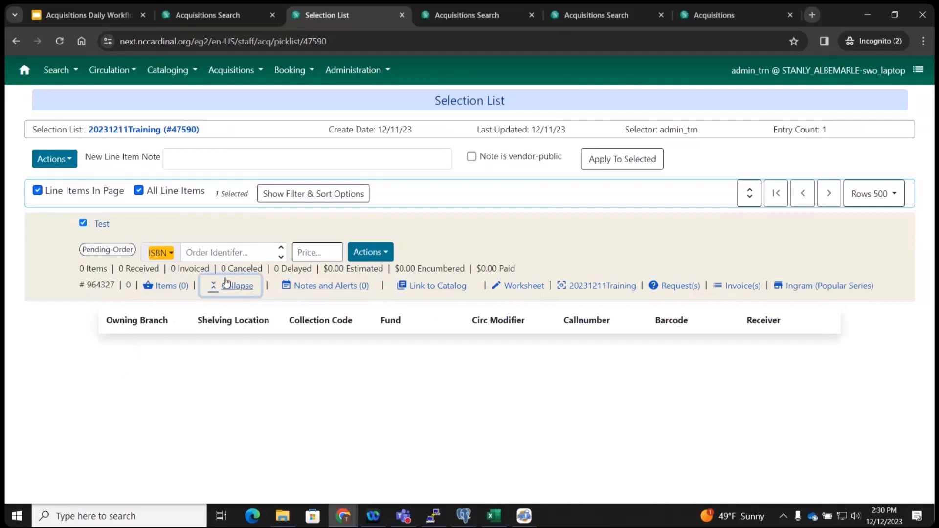
pyautogui.click(750, 198)
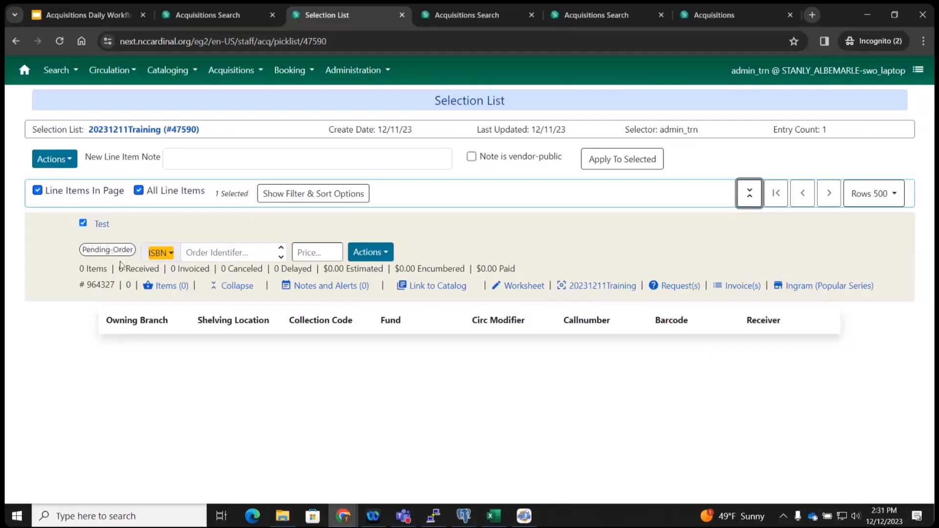
pyautogui.click(104, 251)
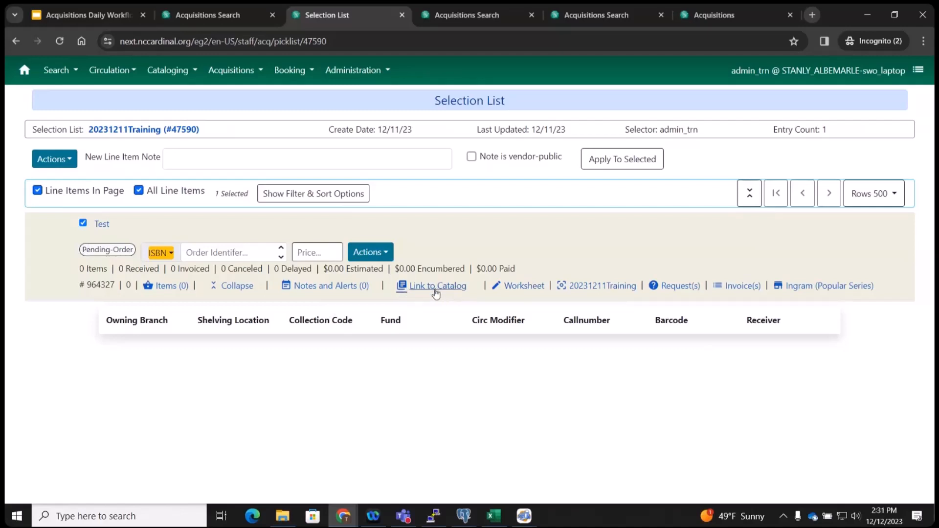
# Show the Test line item's notes and alerts panel with an empty note field ready for entry.
pyautogui.click(195, 158)
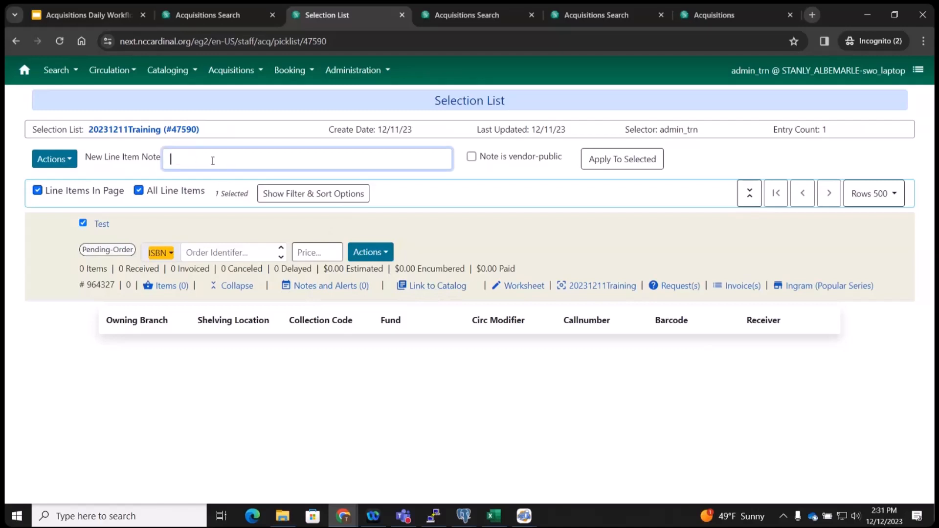
pyautogui.click(352, 288)
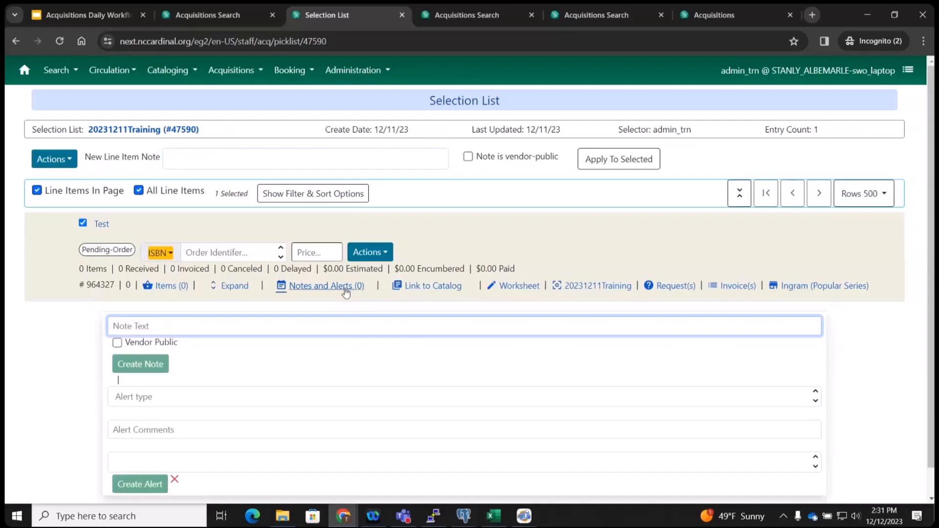
pyautogui.click(181, 156)
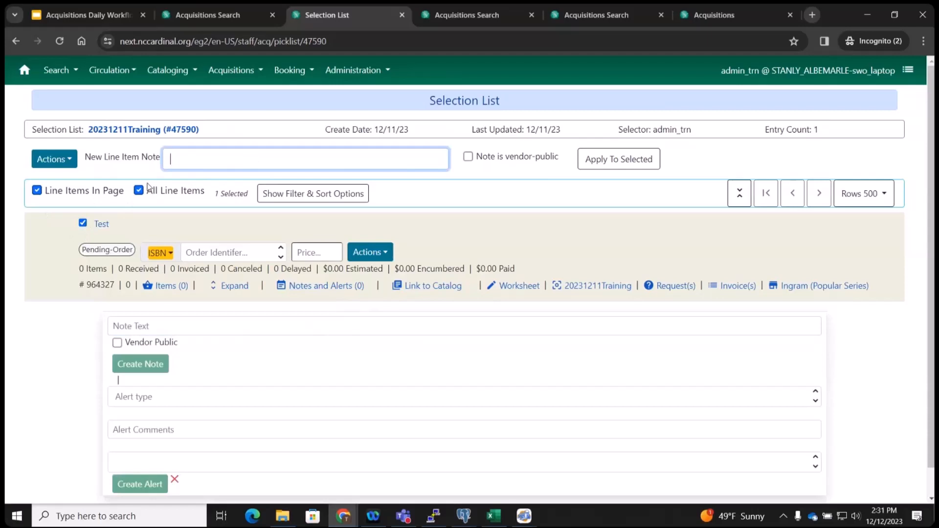
# Attach the note 'this is note' to the selected Test line item.
pyautogui.write('this is note')
pyautogui.click(626, 167)
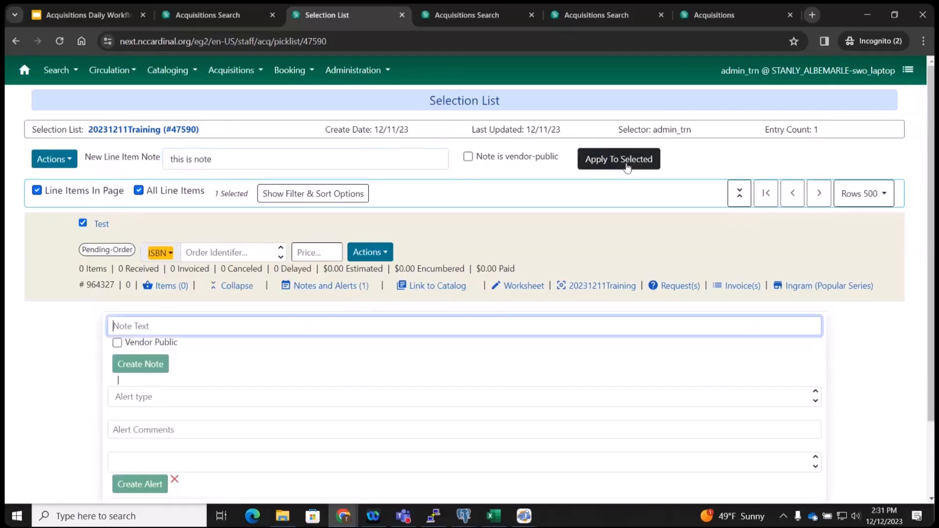
pyautogui.scroll(-2, 208, 372)
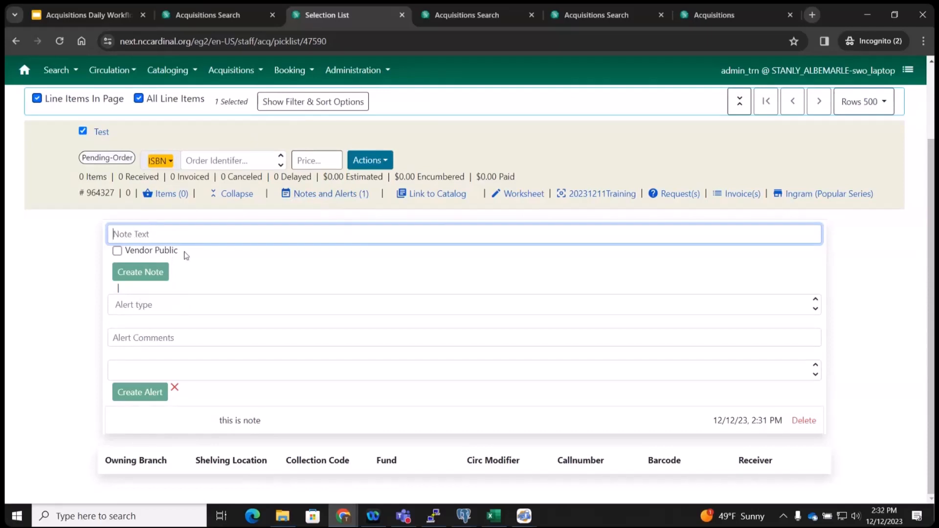
pyautogui.click(146, 303)
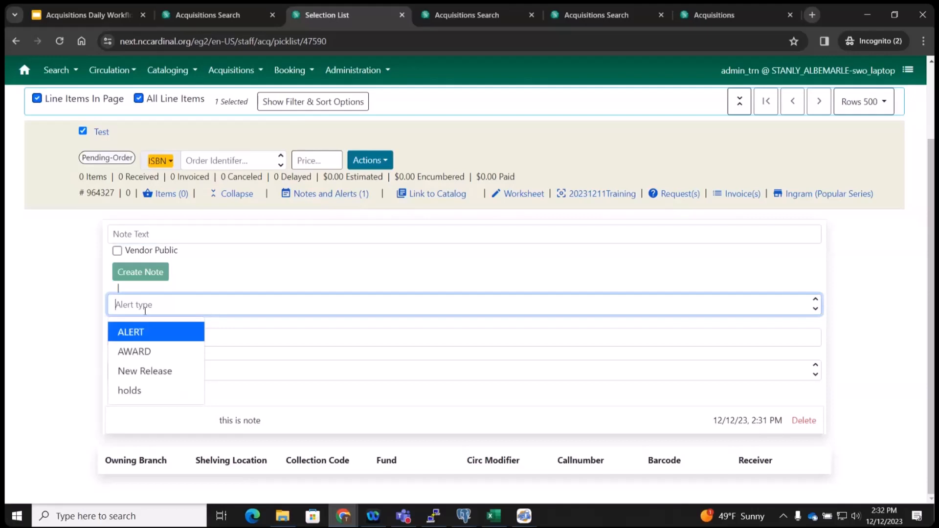
# Create a New Release alert with comment 'prioritize cataloging' on the Test line item.
pyautogui.click(149, 374)
pyautogui.click(150, 340)
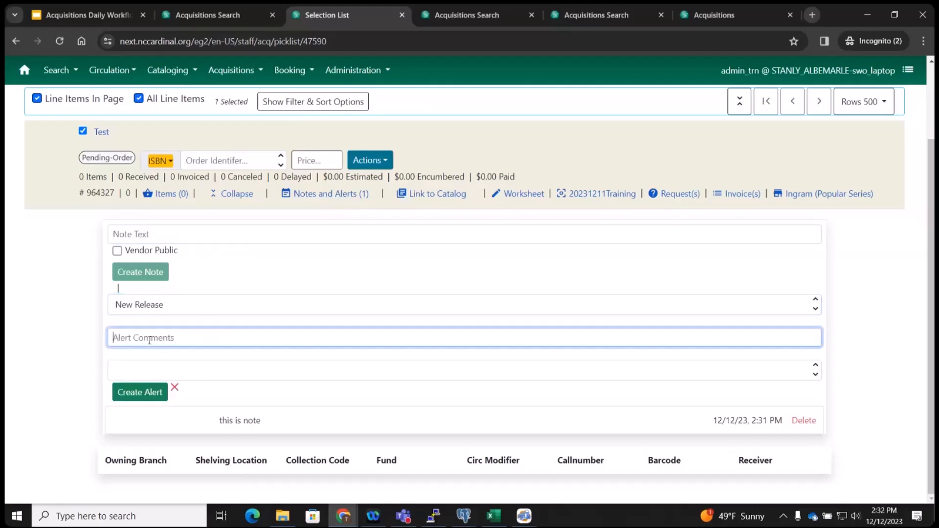
pyautogui.write('prioritize cataloging')
pyautogui.click(212, 372)
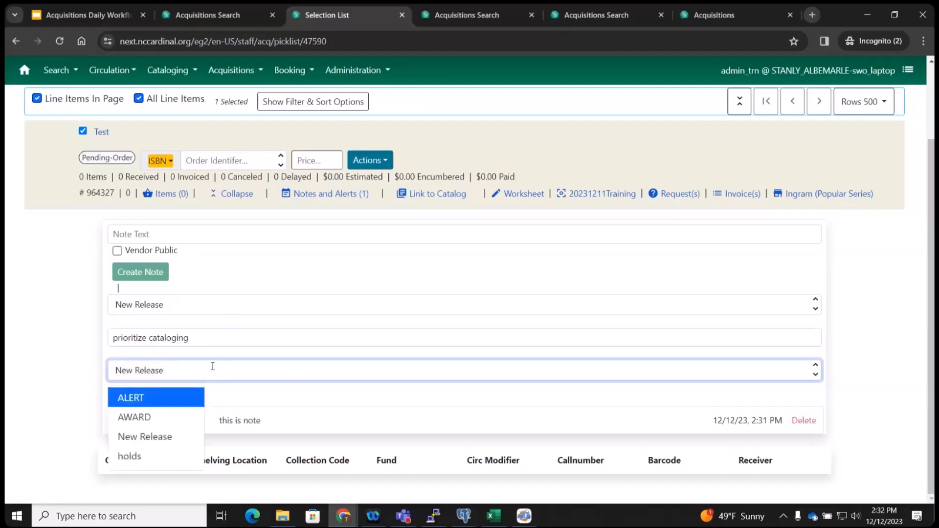
pyautogui.click(216, 343)
pyautogui.click(142, 396)
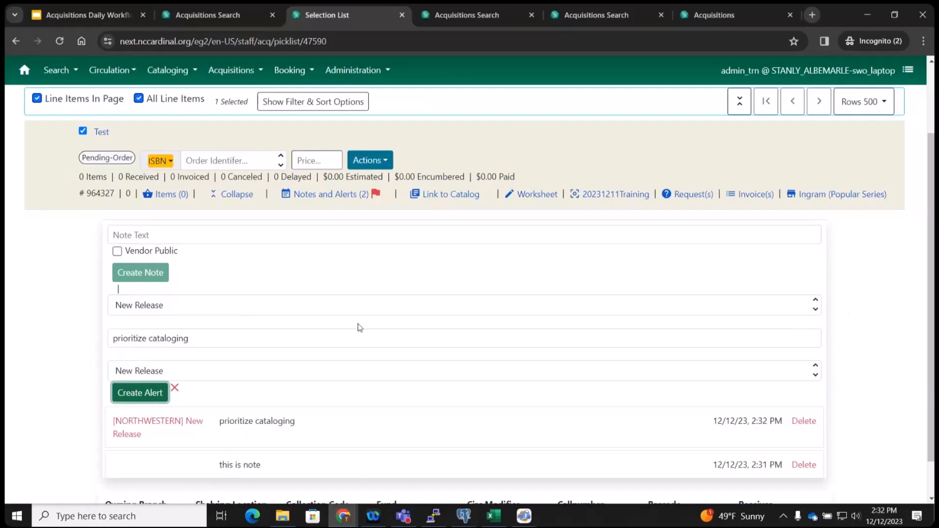
pyautogui.scroll(2, 359, 326)
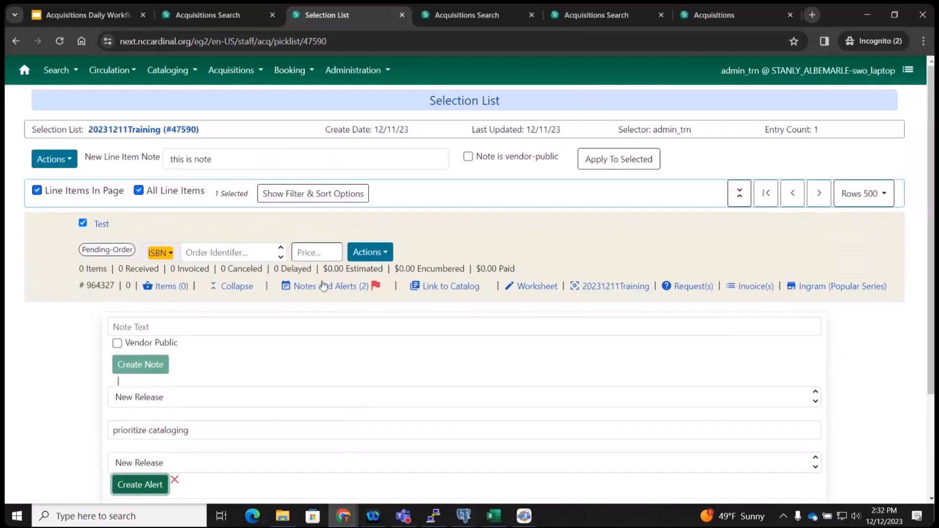
pyautogui.scroll(-1, 262, 401)
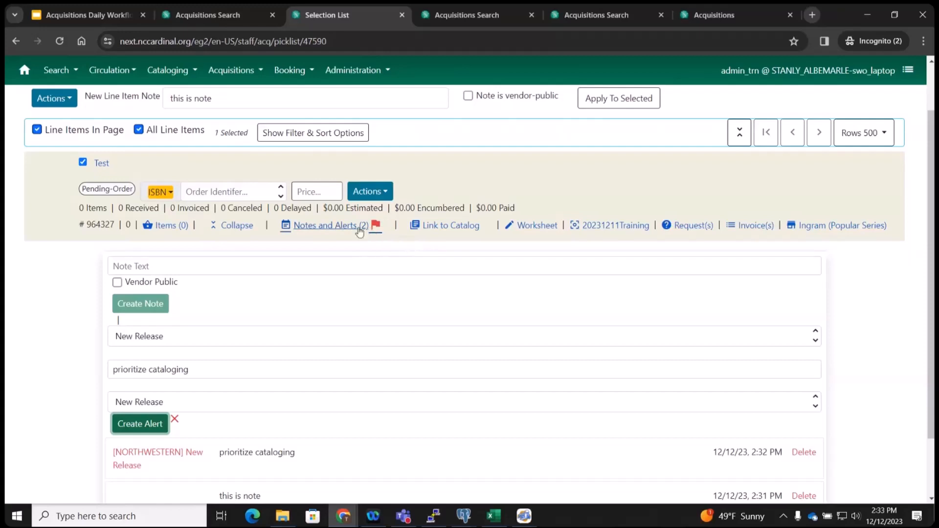
# Show the items page for line item 964327 (Test) and the fund list for its STANLY_ALBEMARLE copy.
pyautogui.click(164, 224)
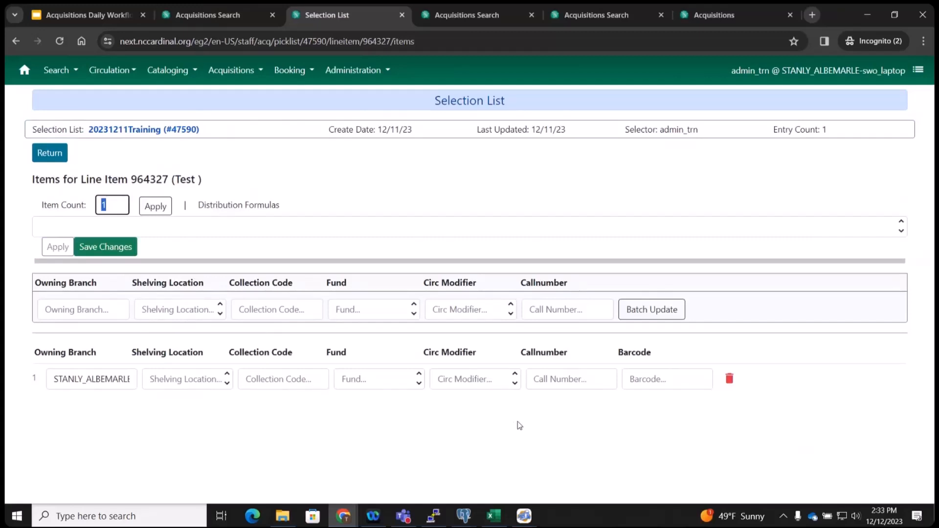
pyautogui.click(380, 378)
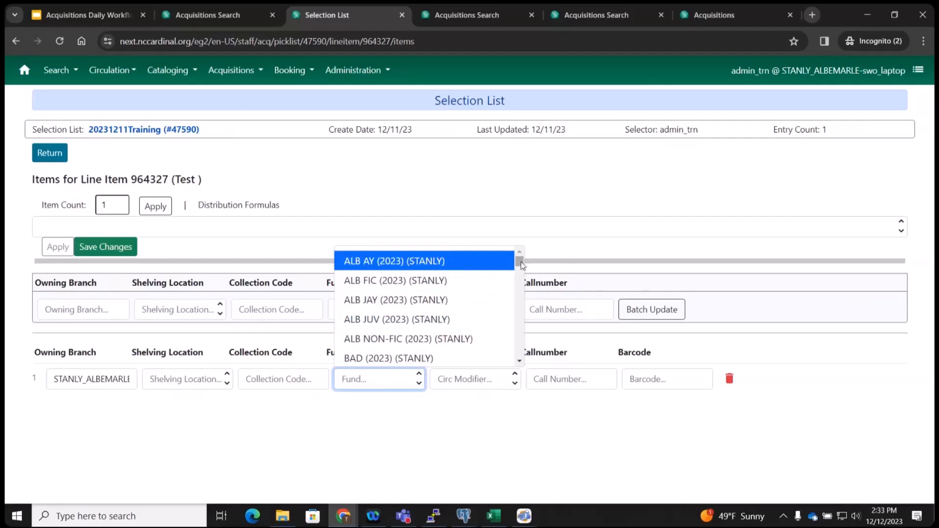
pyautogui.moveTo(521, 274); pyautogui.dragTo(521, 296)
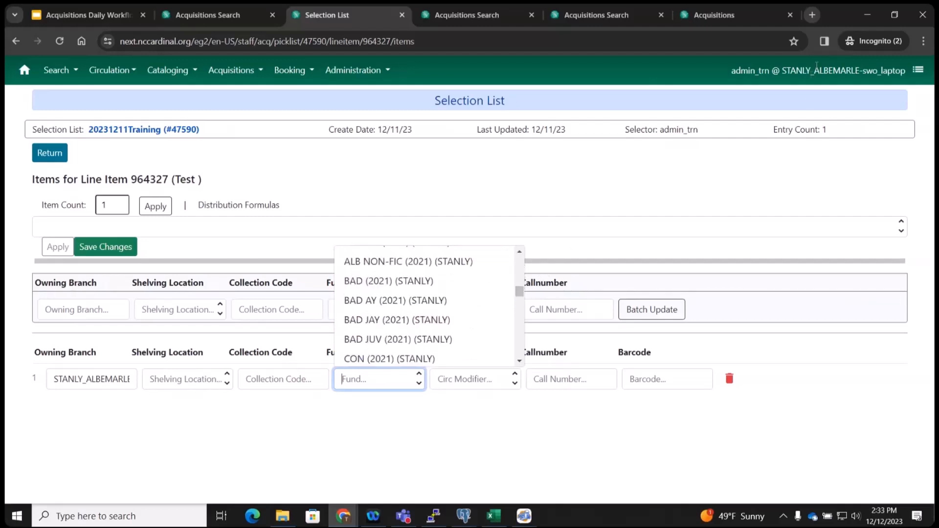
pyautogui.moveTo(782, 70); pyautogui.dragTo(855, 64)
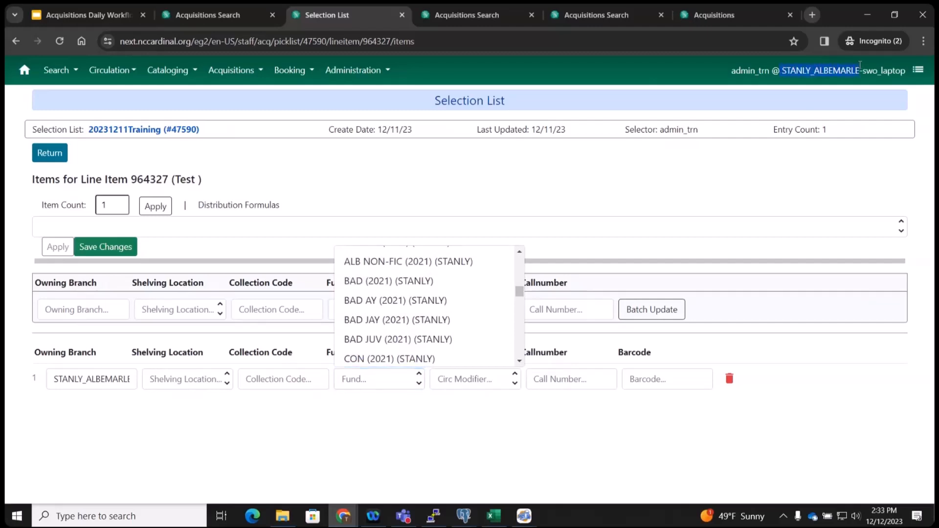
pyautogui.click(402, 379)
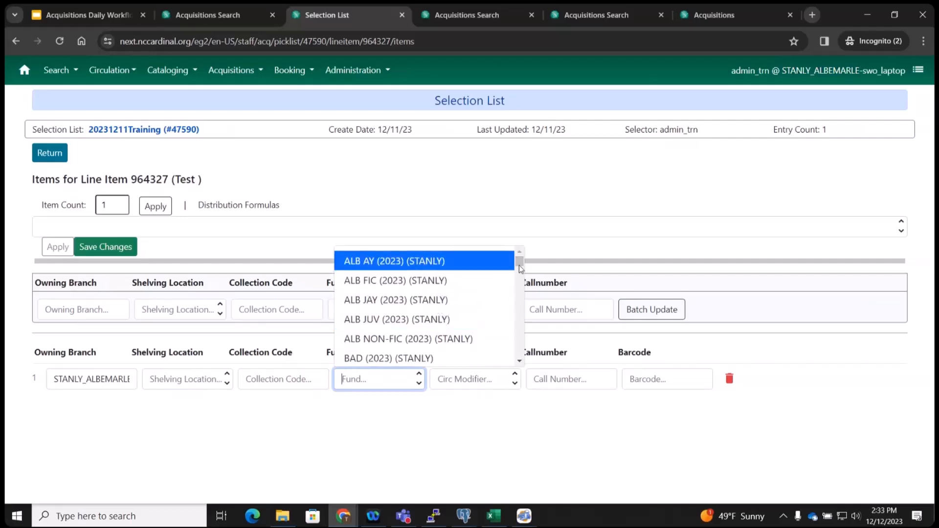
pyautogui.moveTo(519, 264); pyautogui.dragTo(517, 355)
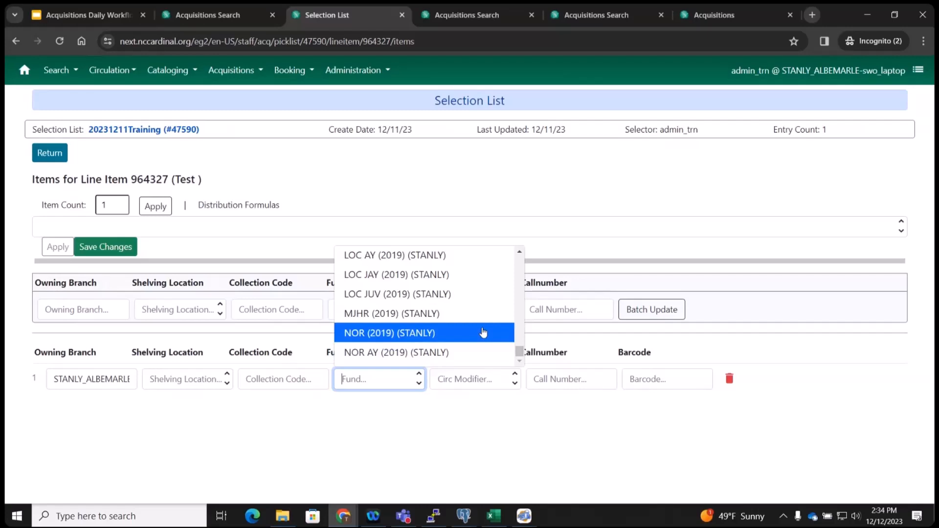
pyautogui.press('Up')
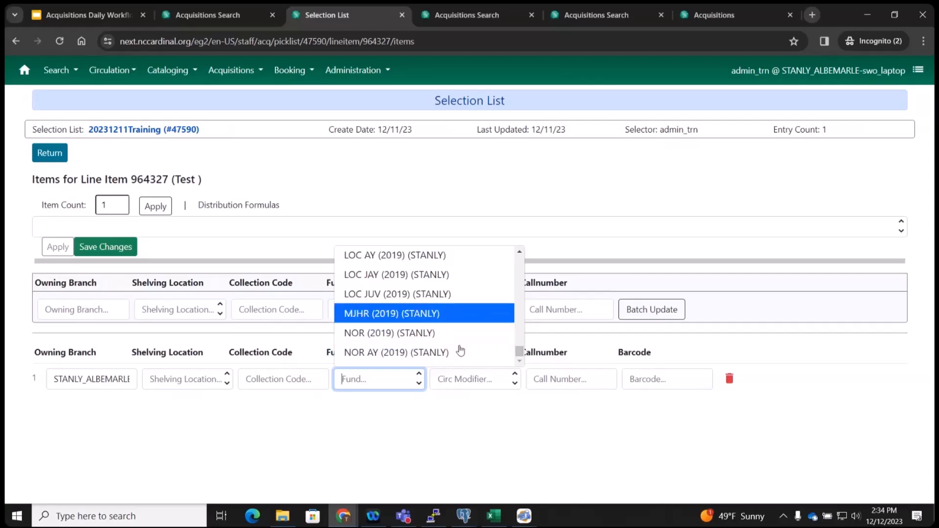
pyautogui.press('Down')
pyautogui.press('Down')
pyautogui.moveTo(520, 352); pyautogui.dragTo(521, 255)
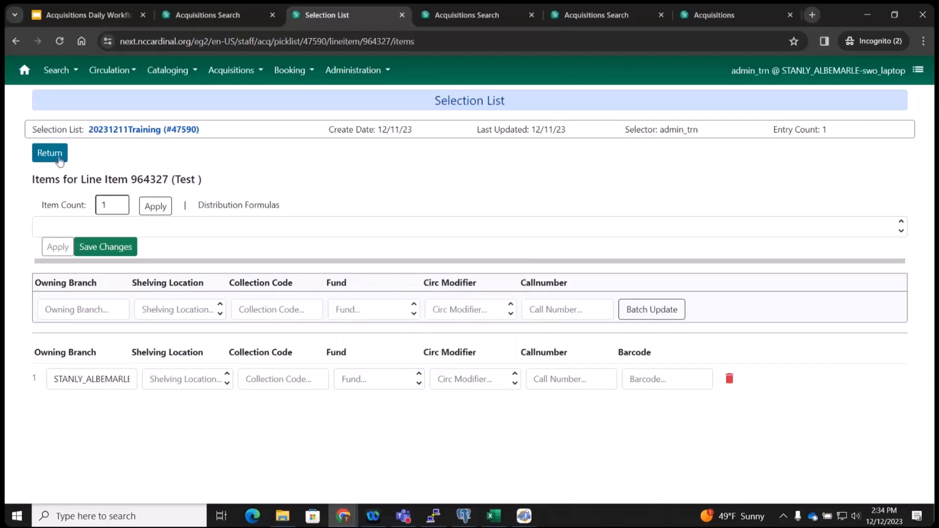
# Leave the Evergreen items page and advance the presentation to the Purchase Orders slide.
pyautogui.click(55, 156)
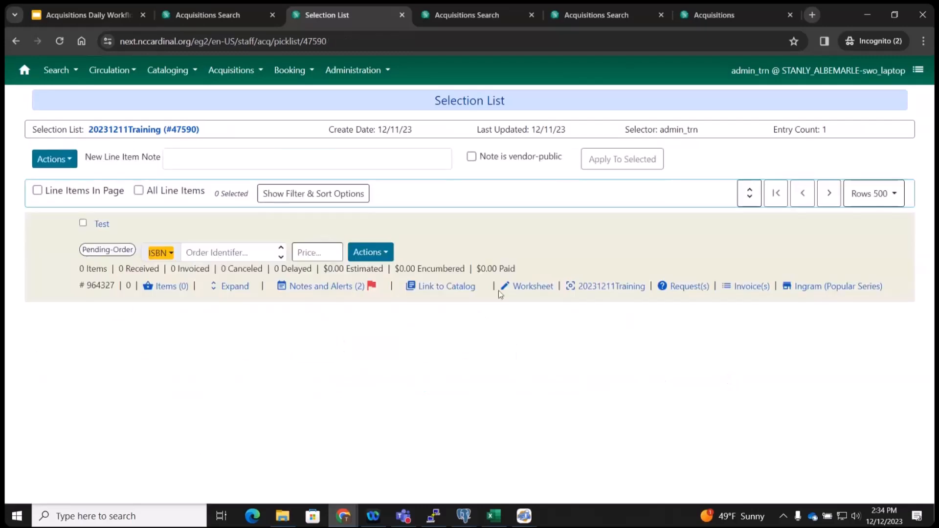
pyautogui.click(178, 2)
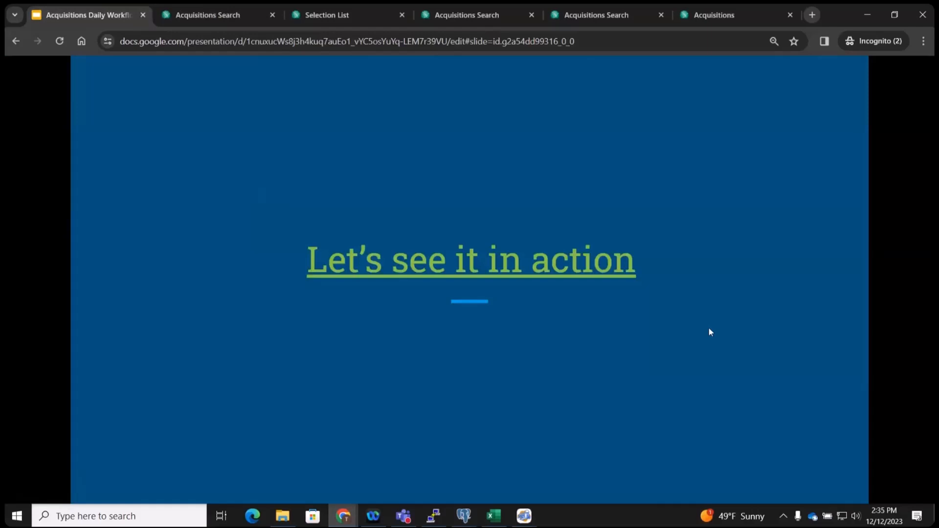
pyautogui.press('Right')
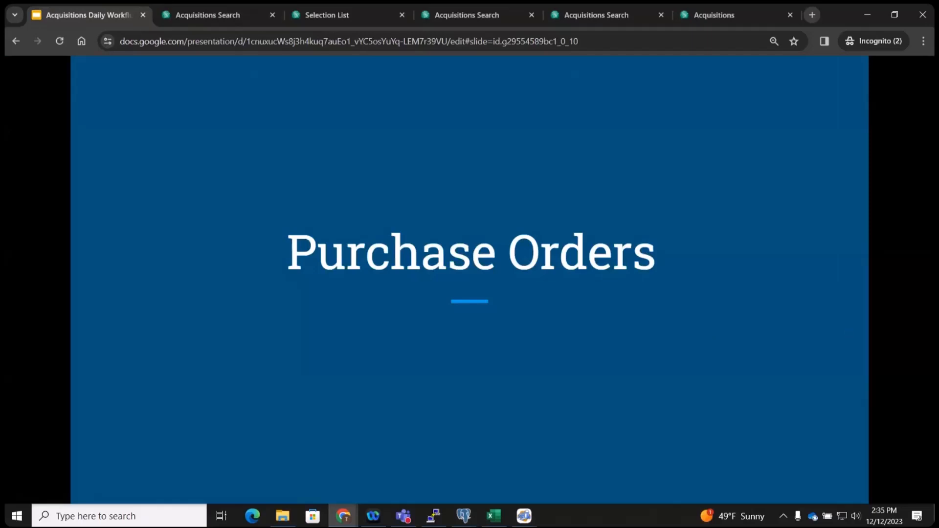
# Go back to the 20231211Training selection list and show the Test line item's copies.
pyautogui.click(218, 15)
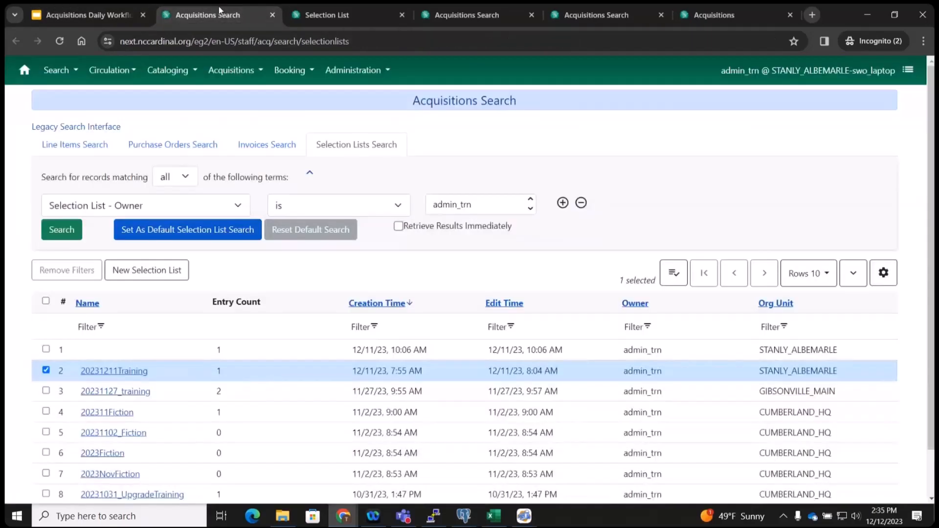
pyautogui.click(317, 15)
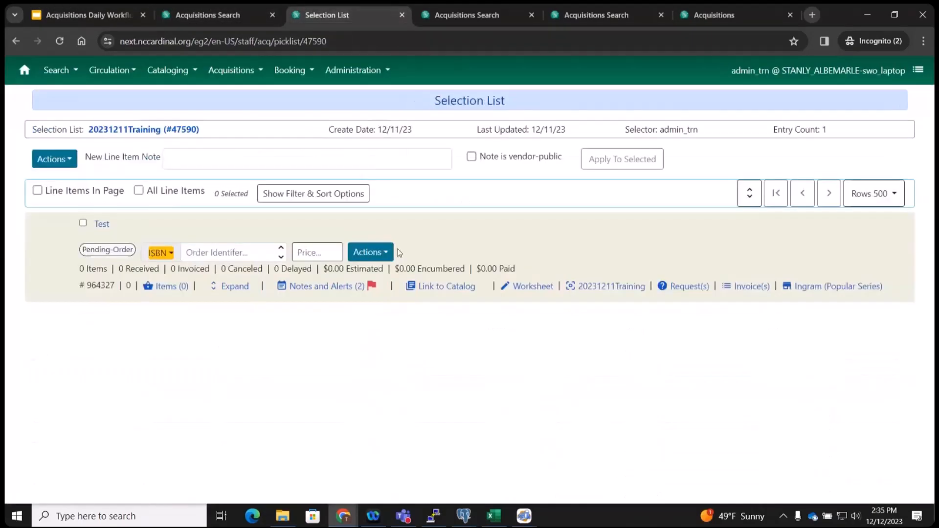
pyautogui.click(165, 290)
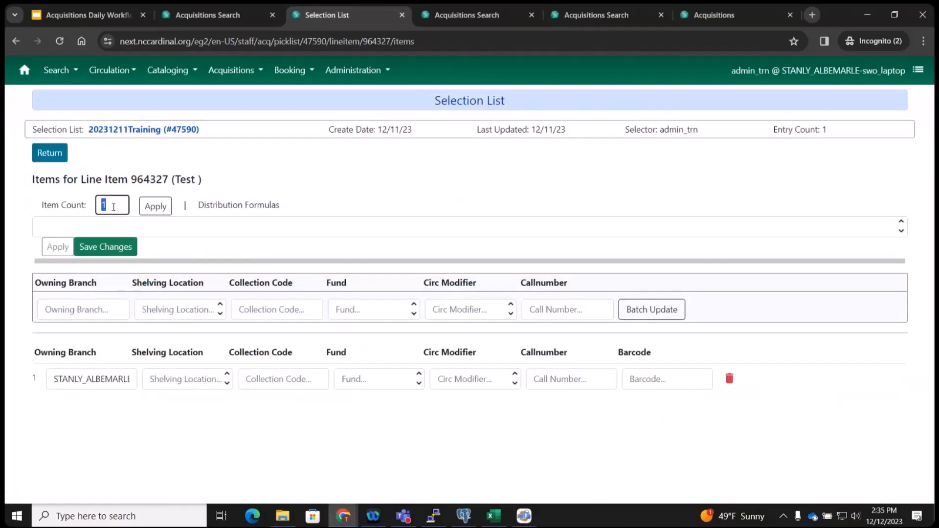
# Set the item count to 3 and apply it, then delete the third copy row.
pyautogui.press('BackSpace')
pyautogui.write('3')
pyautogui.click(164, 209)
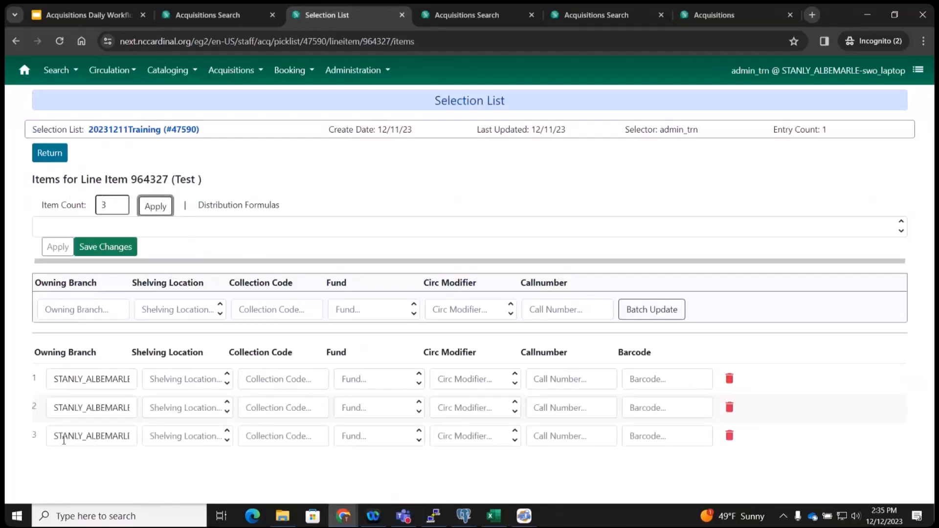
pyautogui.click(93, 309)
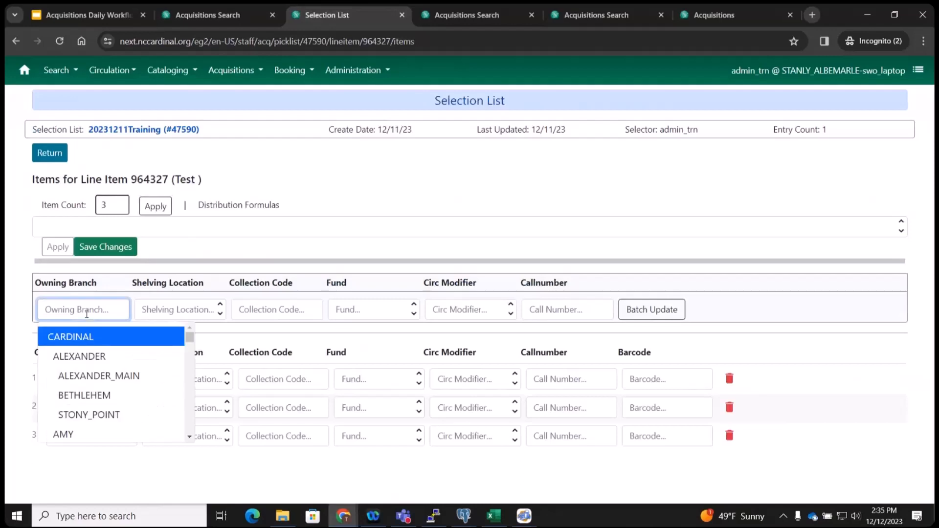
pyautogui.click(11, 280)
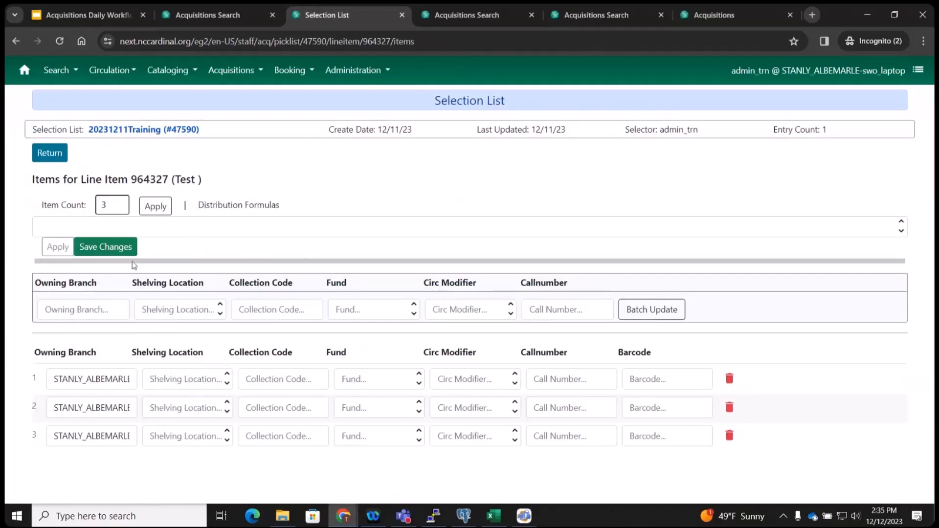
pyautogui.click(730, 437)
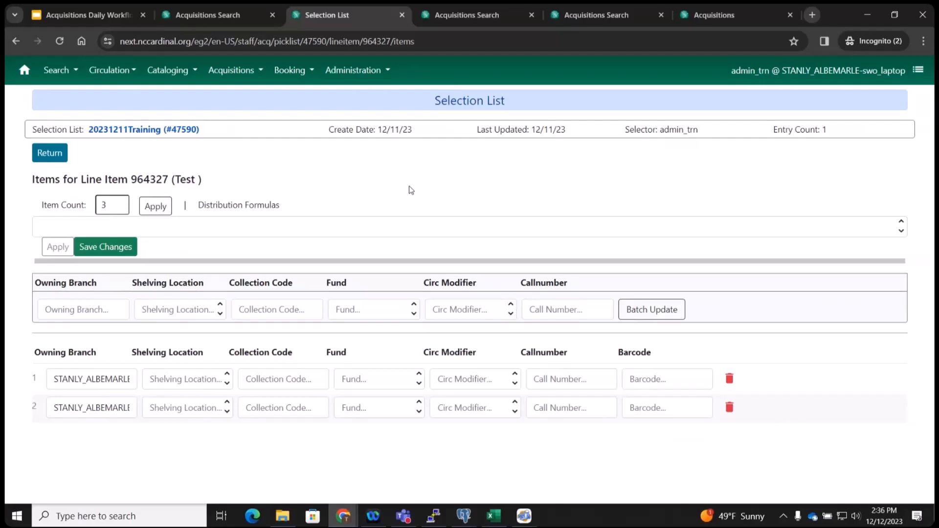
# Move from the training slides to the legacy selection list 20231102_Fiction.
pyautogui.click(90, 6)
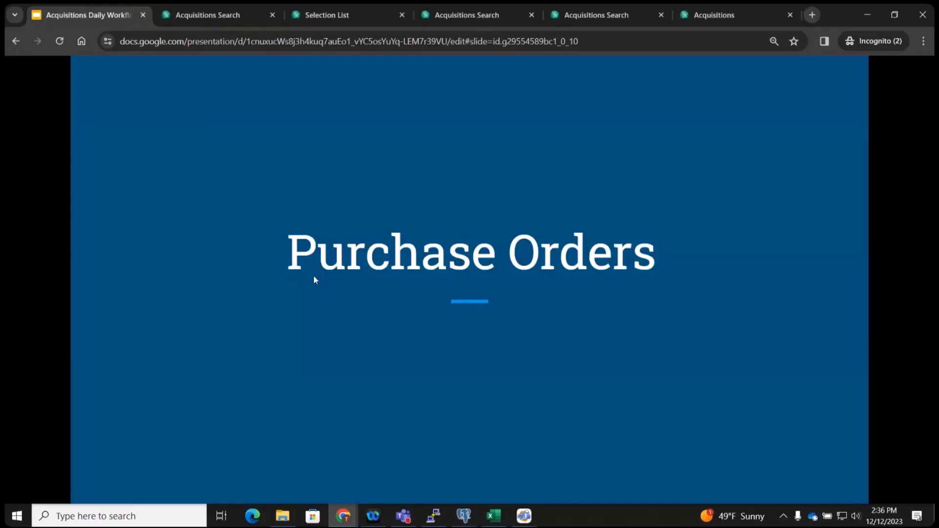
pyautogui.click(714, 14)
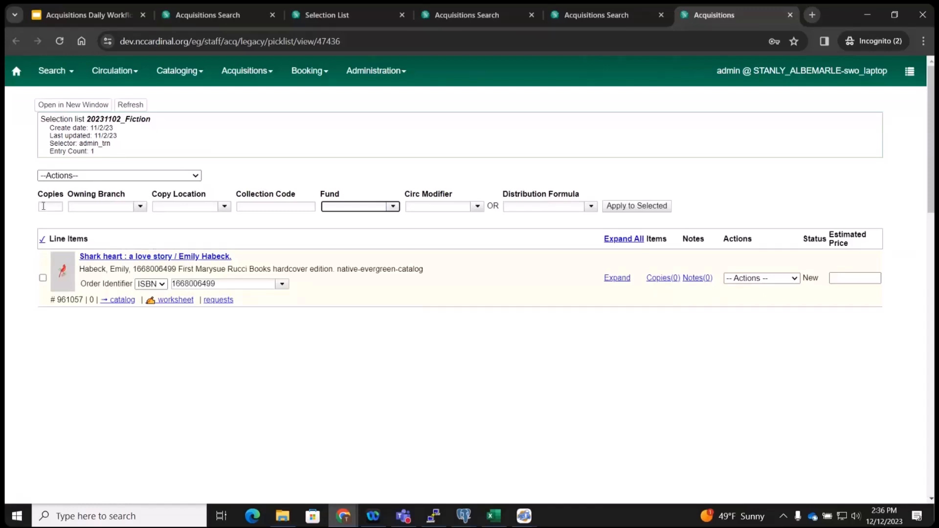
# Leave the legacy selection list and bring the Purchase Orders slide back up.
pyautogui.click(43, 207)
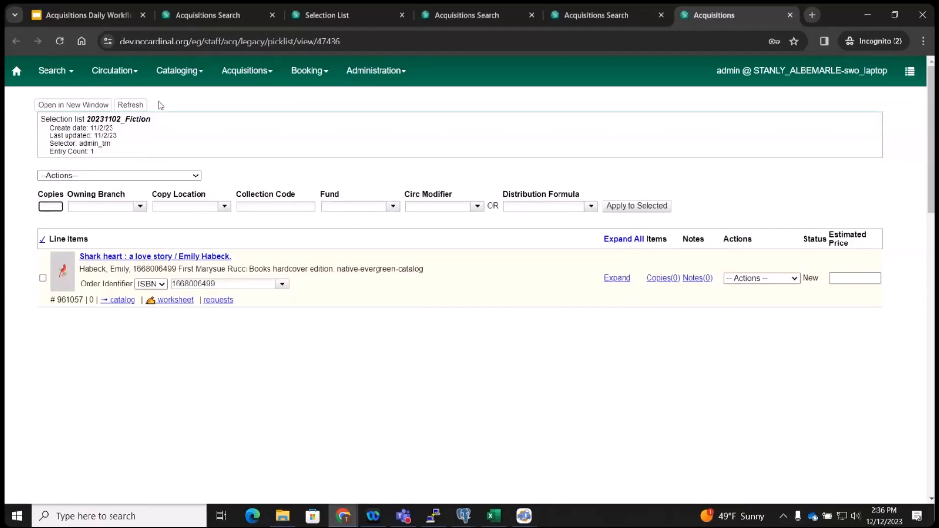
pyautogui.click(212, 3)
pyautogui.click(88, 14)
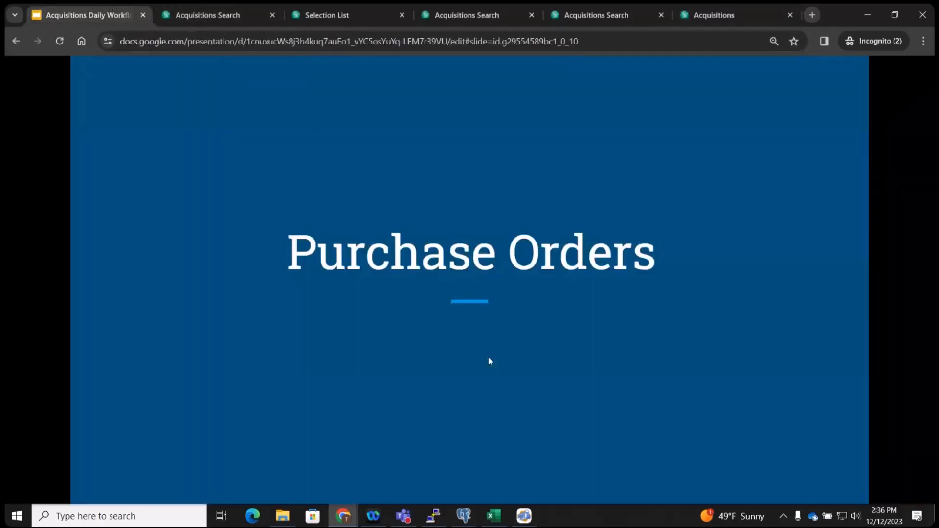
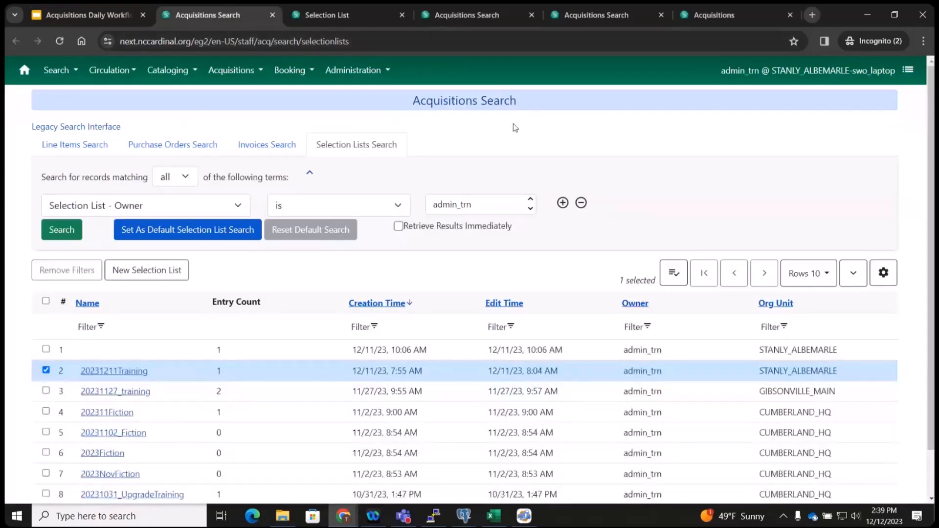
# Search purchase orders by creator set to the training staff login, with the status condition removed.
pyautogui.click(146, 144)
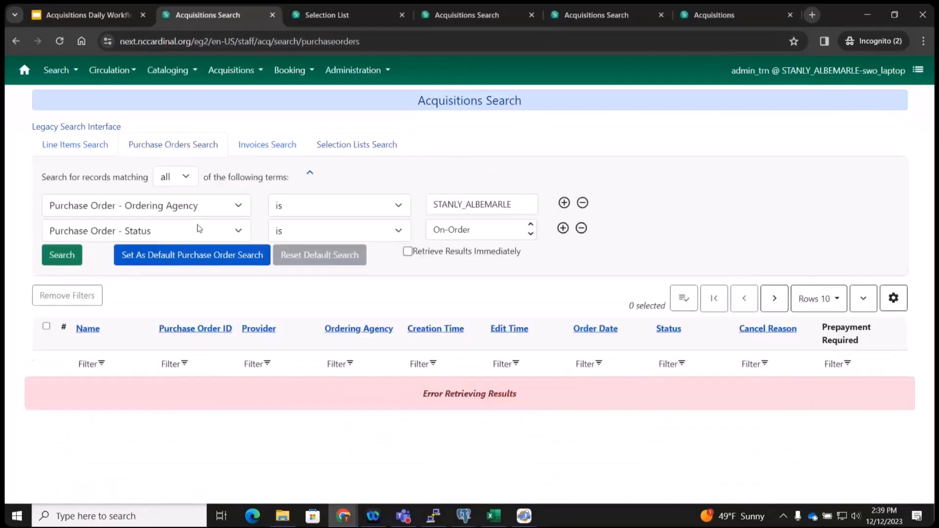
pyautogui.click(239, 209)
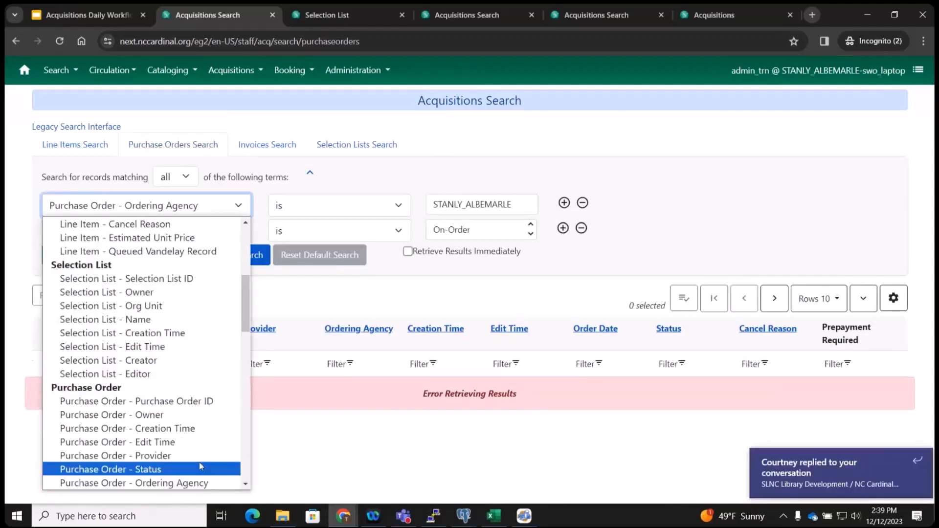
pyautogui.scroll(-3, 199, 465)
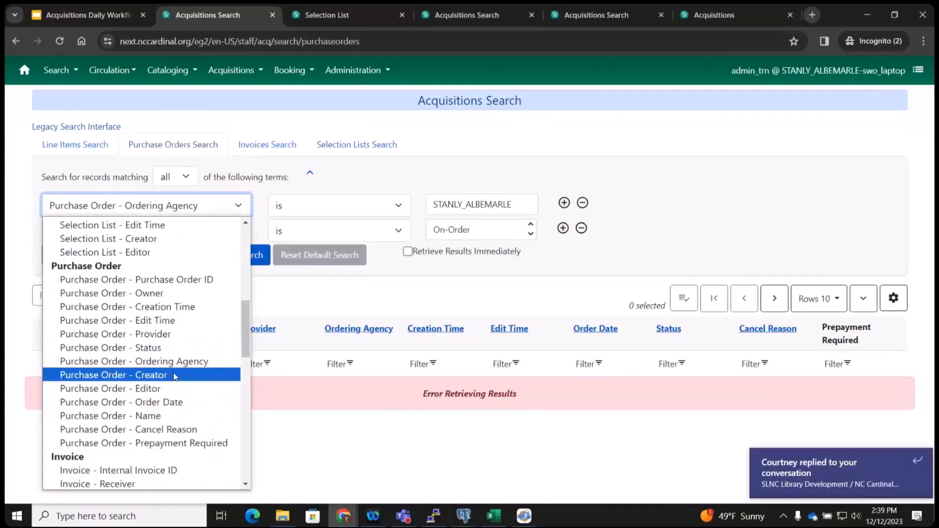
pyautogui.click(200, 375)
pyautogui.click(472, 197)
pyautogui.write('ad')
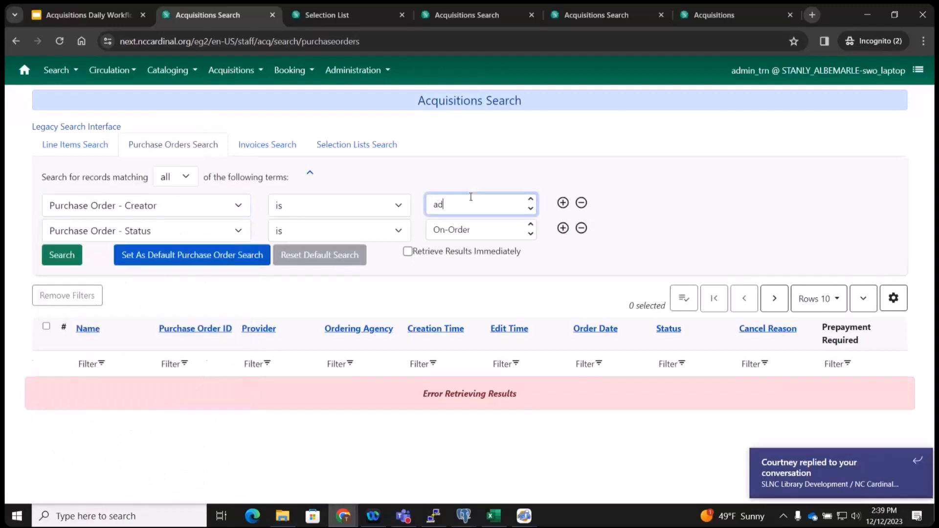
pyautogui.write('min_trn')
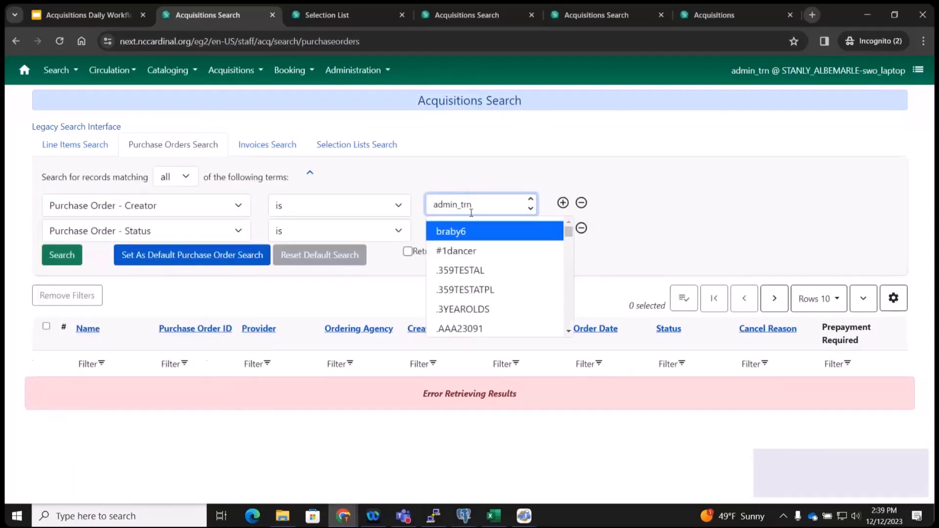
pyautogui.click(472, 232)
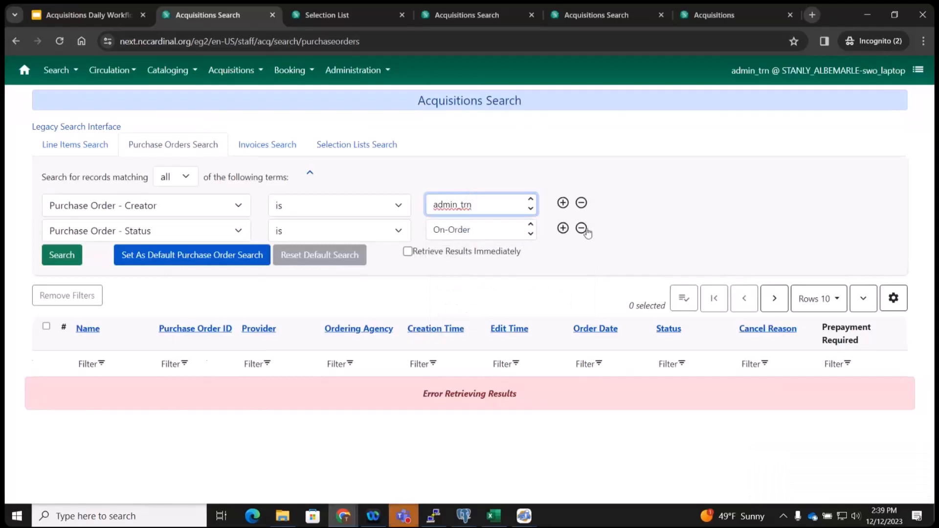
pyautogui.click(62, 231)
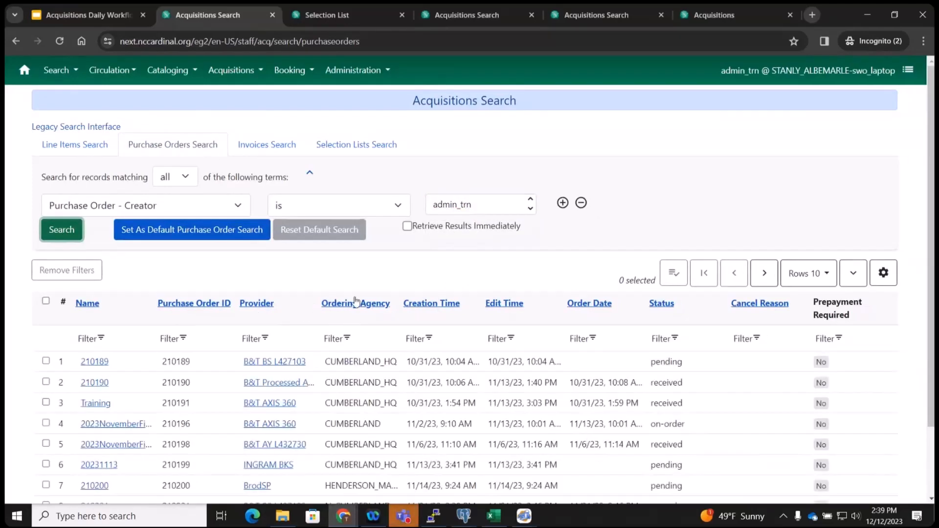
# Sort results by creation time and open 20231211Training2 (PO 210209) in a new tab.
pyautogui.click(428, 304)
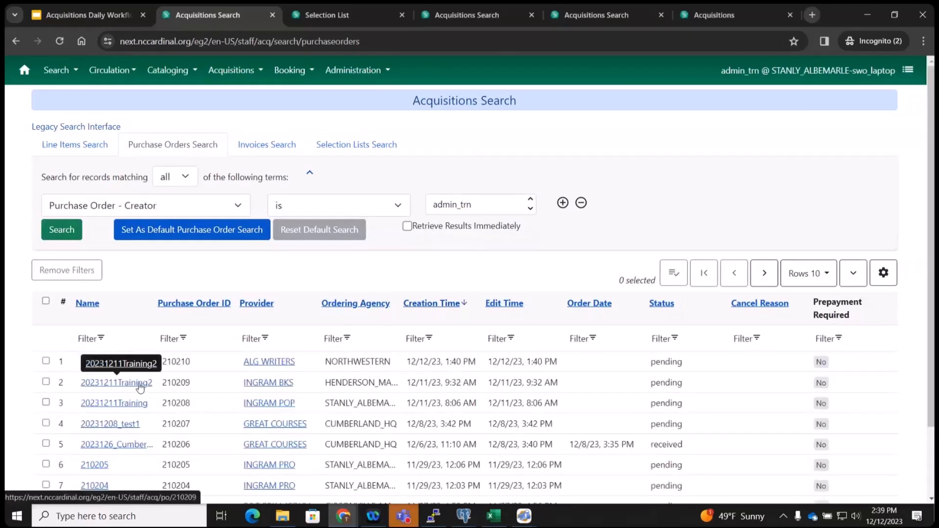
pyautogui.click(141, 387)
pyautogui.click(141, 387)
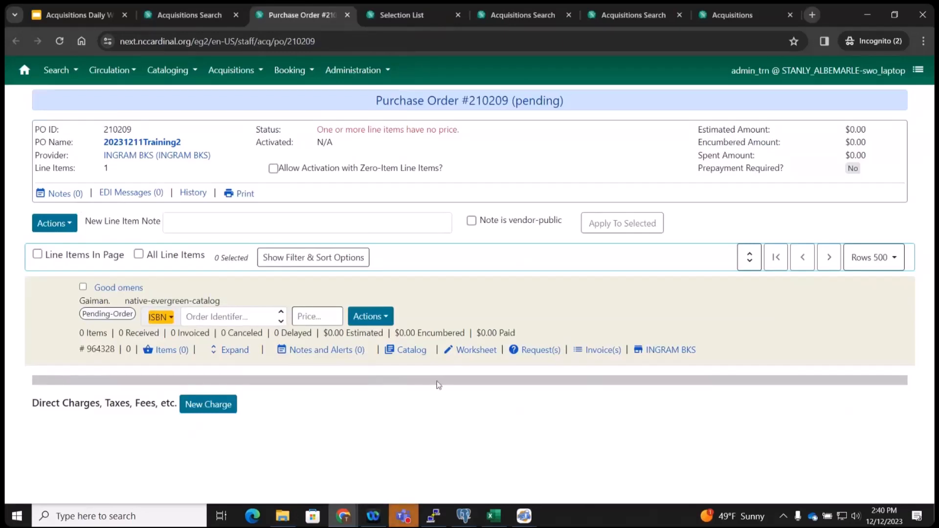
# Review the Good omens worksheet, then return to PO 210209 and open the line item's Items page.
pyautogui.click(482, 353)
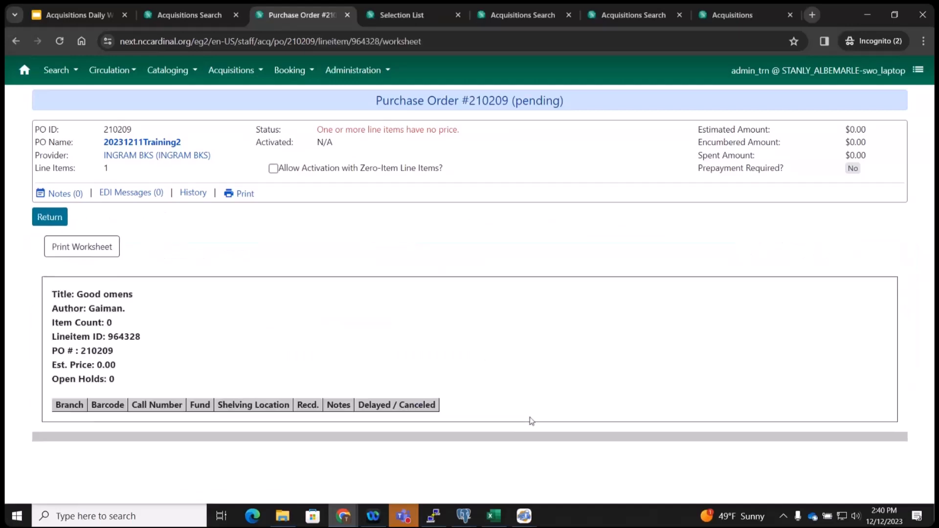
pyautogui.doubleClick(350, 403)
pyautogui.click(50, 217)
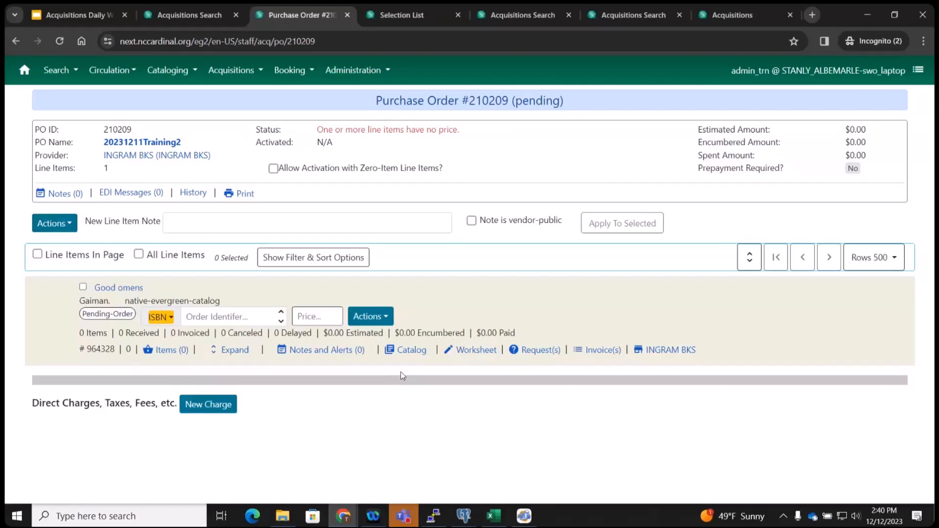
pyautogui.click(179, 354)
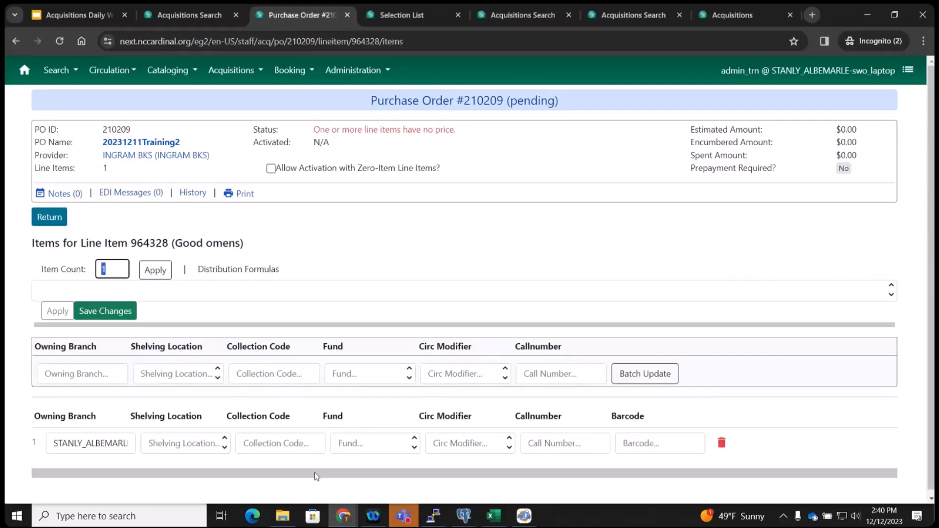
# Inspect the Collection Code field of the STANLY_ALBEMARLE item row.
pyautogui.scroll(-1, 260, 431)
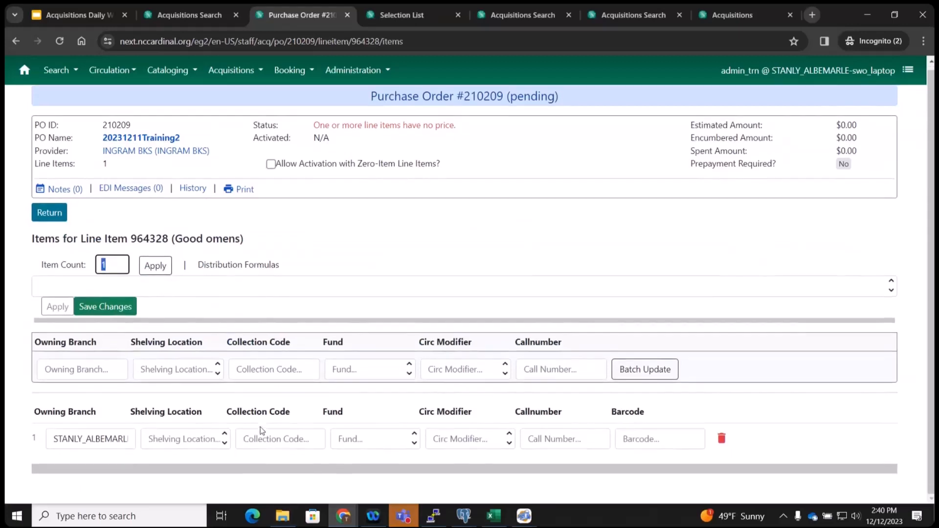
pyautogui.click(286, 437)
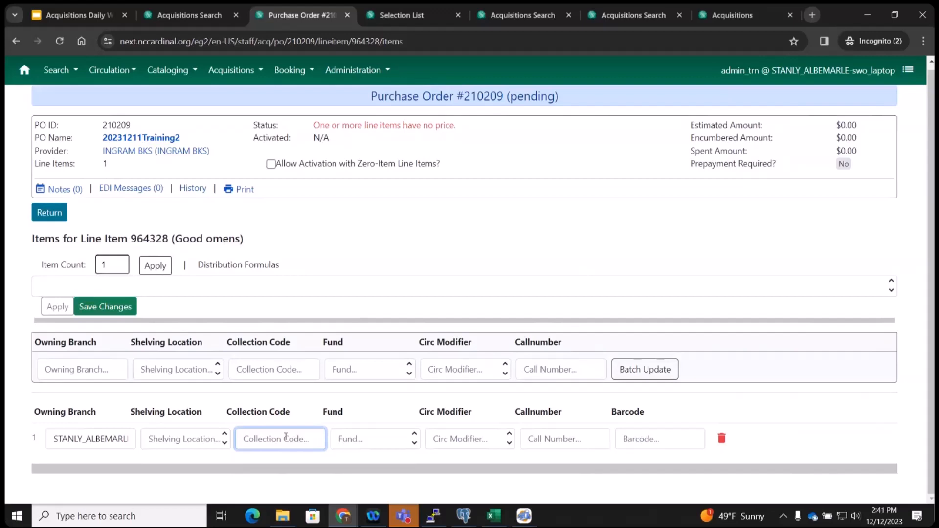
pyautogui.moveTo(294, 420); pyautogui.dragTo(223, 417)
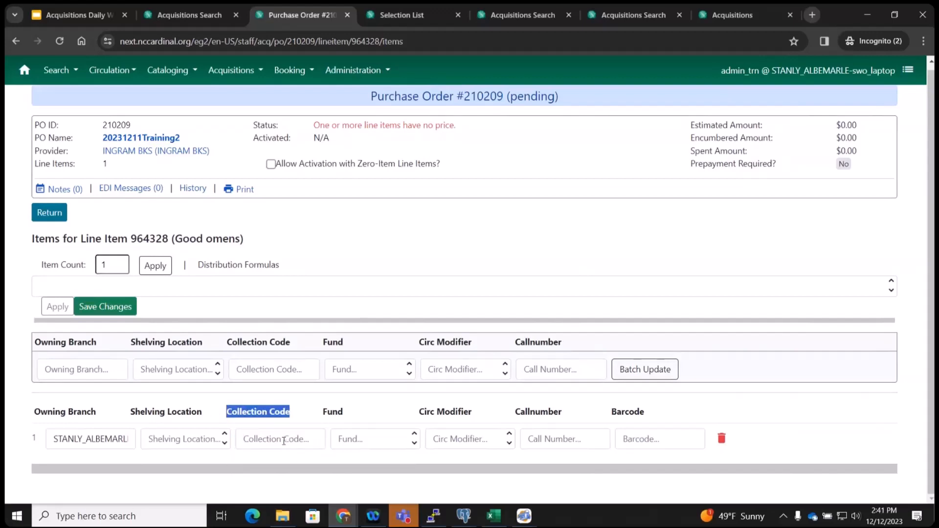
# Return to PO 210209, confirming that the unsaved item changes are discarded.
pyautogui.click(49, 213)
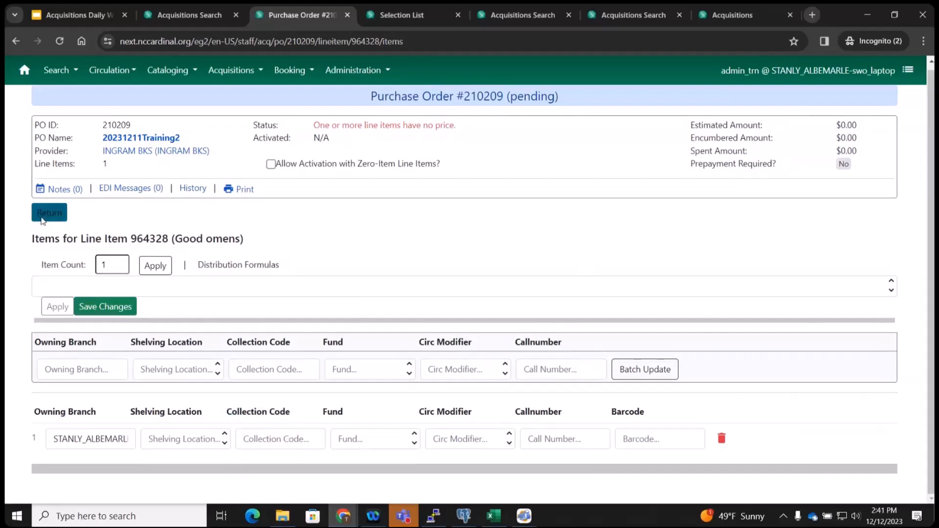
pyautogui.click(606, 90)
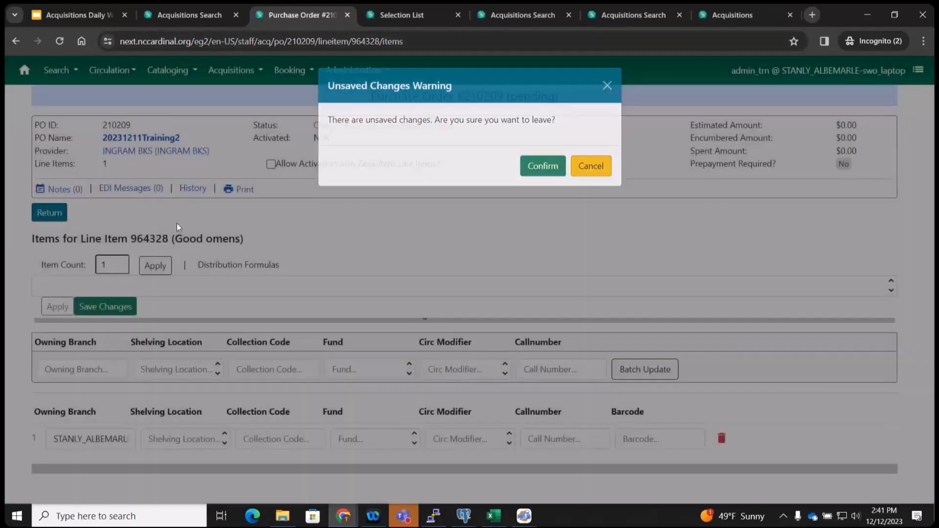
pyautogui.click(49, 214)
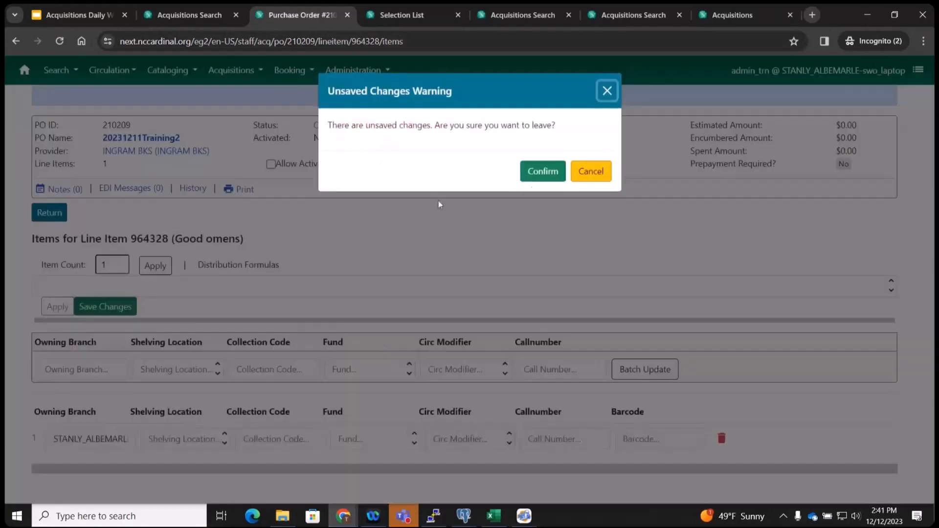
pyautogui.click(543, 172)
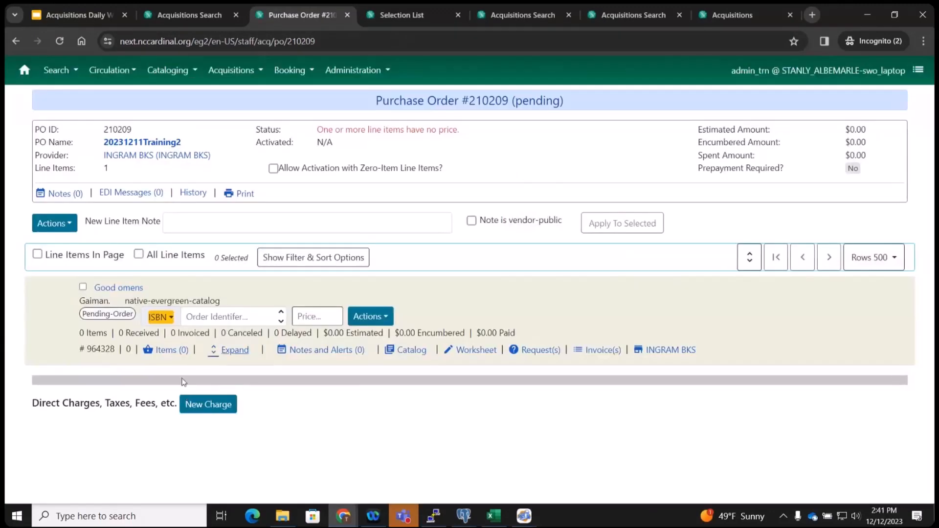
# Expand the Good omens line item, give it a 2.99 price, and open its items page.
pyautogui.click(233, 350)
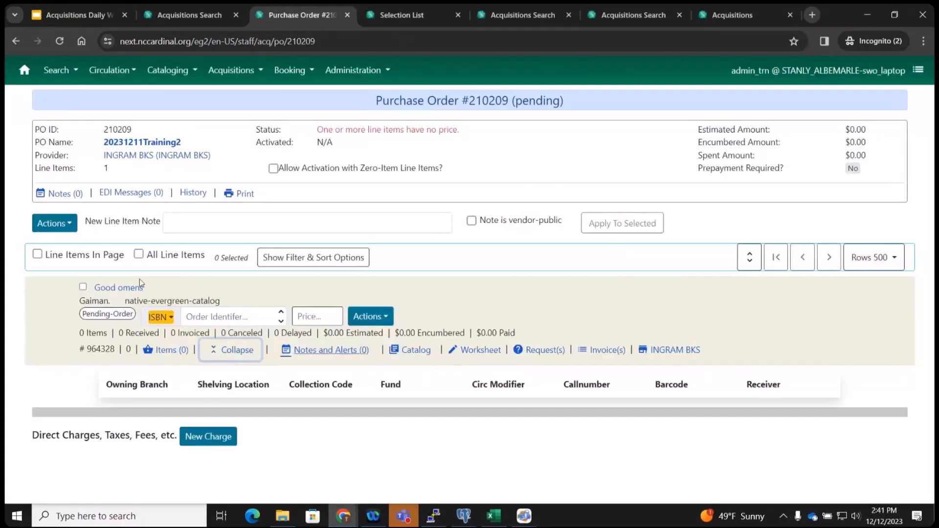
pyautogui.moveTo(353, 384); pyautogui.dragTo(294, 385)
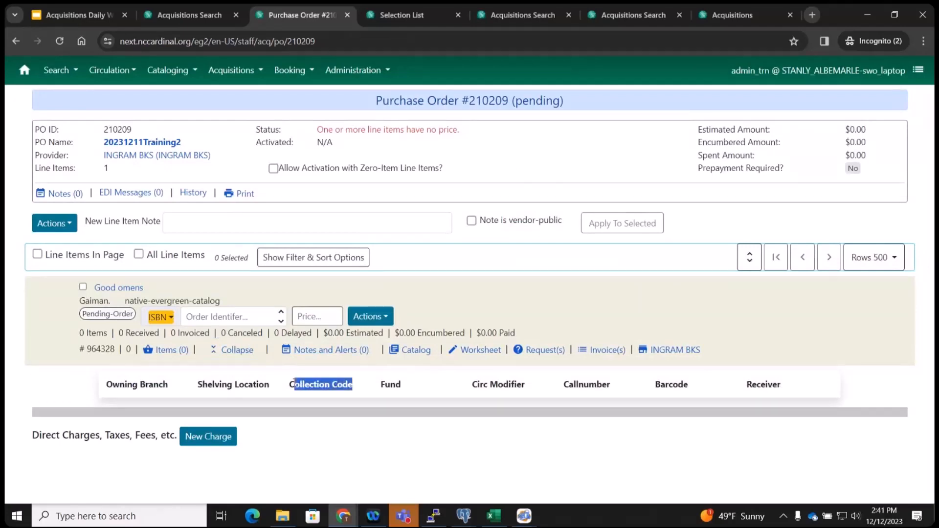
pyautogui.click(304, 384)
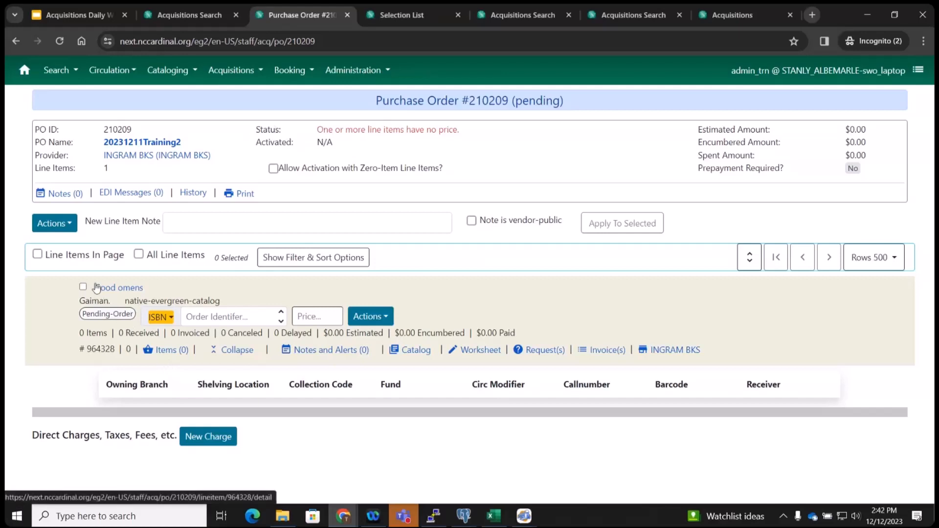
pyautogui.click(335, 318)
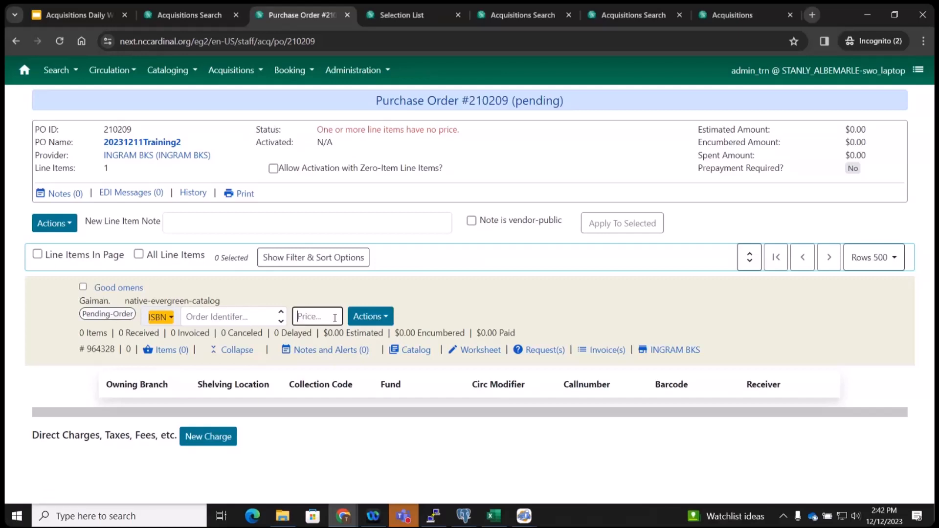
pyautogui.write('2.99')
pyautogui.click(167, 351)
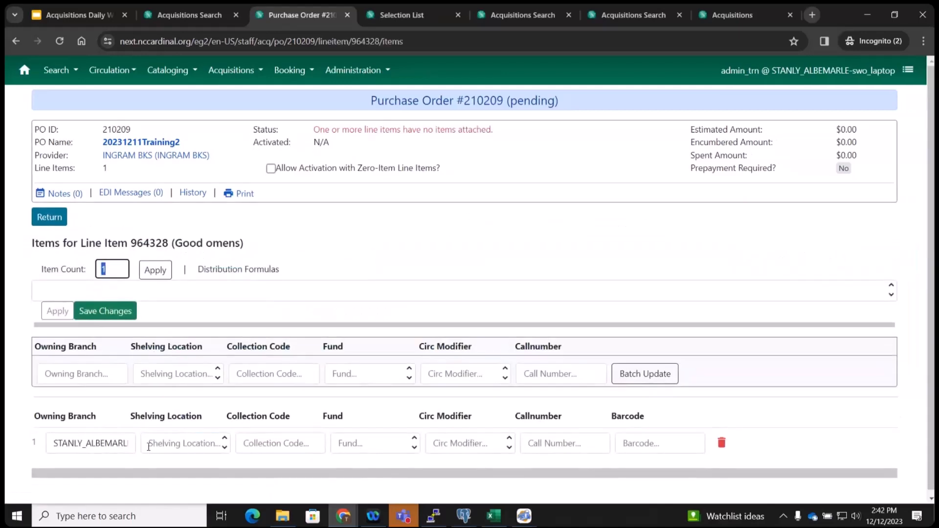
# Set the copy's shelving location to Adult Fiction (CARDINAL).
pyautogui.click(204, 443)
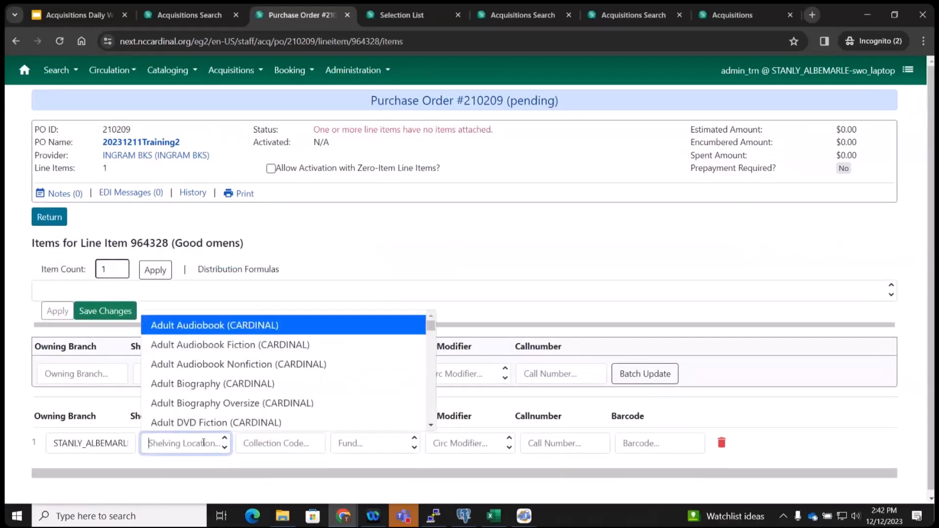
pyautogui.scroll(-4, 219, 368)
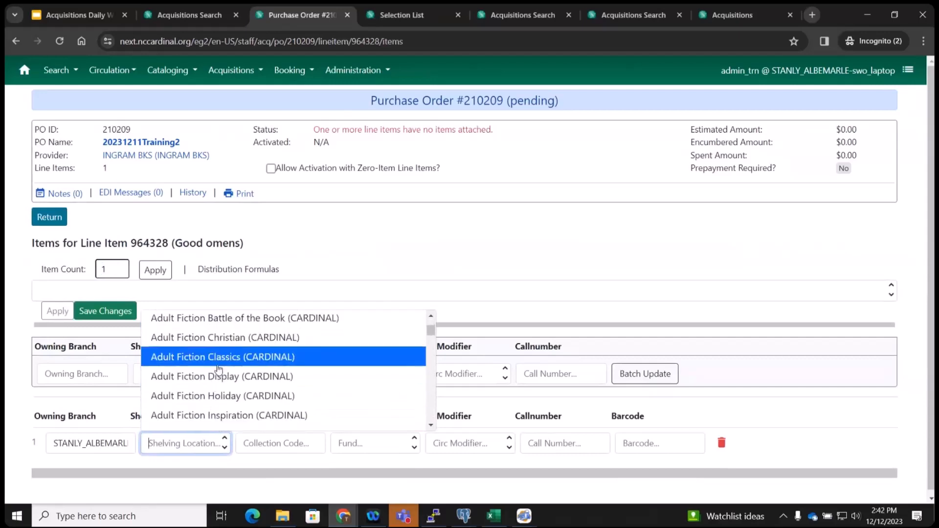
pyautogui.scroll(-1, 228, 378)
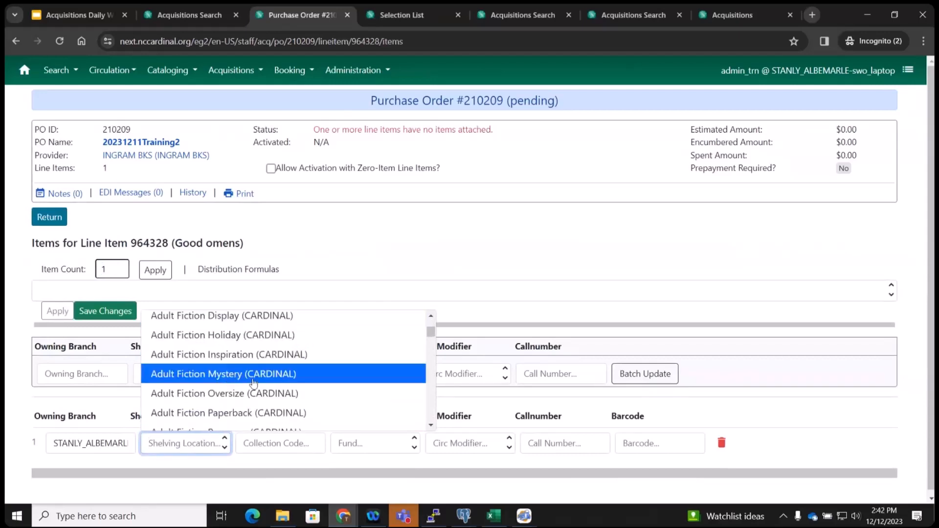
pyautogui.scroll(-1, 249, 384)
pyautogui.scroll(-2, 253, 383)
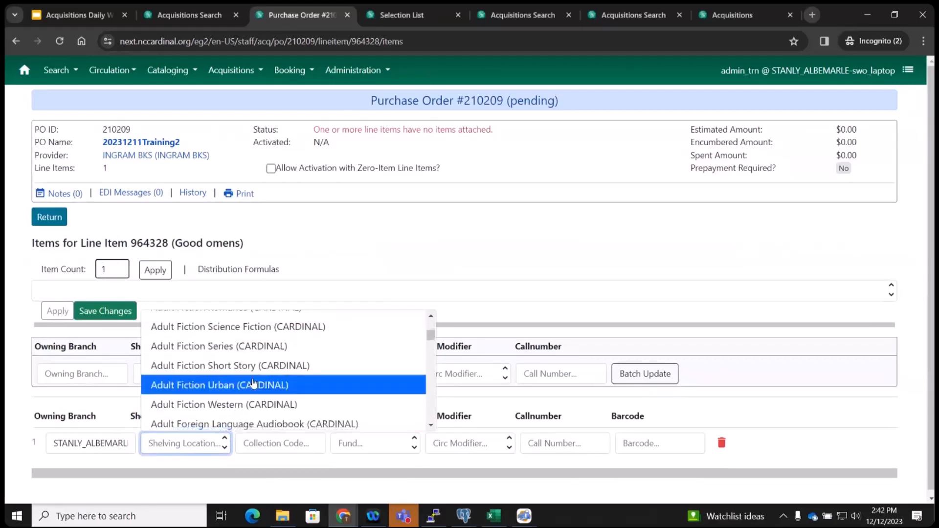
pyautogui.scroll(2, 253, 383)
pyautogui.scroll(3, 253, 383)
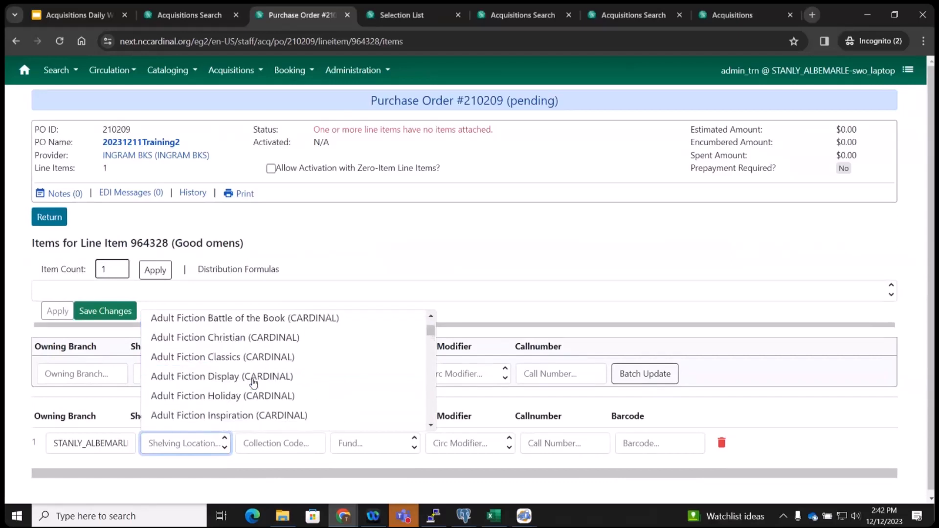
pyautogui.click(253, 360)
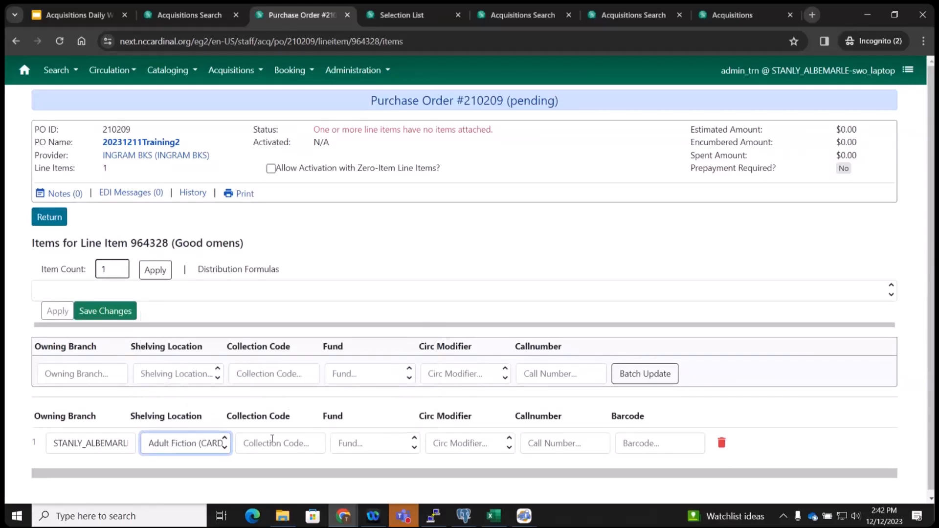
# Assign fund ALB AY (2023) and circulation modifier BOOK to the copy, and save it.
pyautogui.click(352, 440)
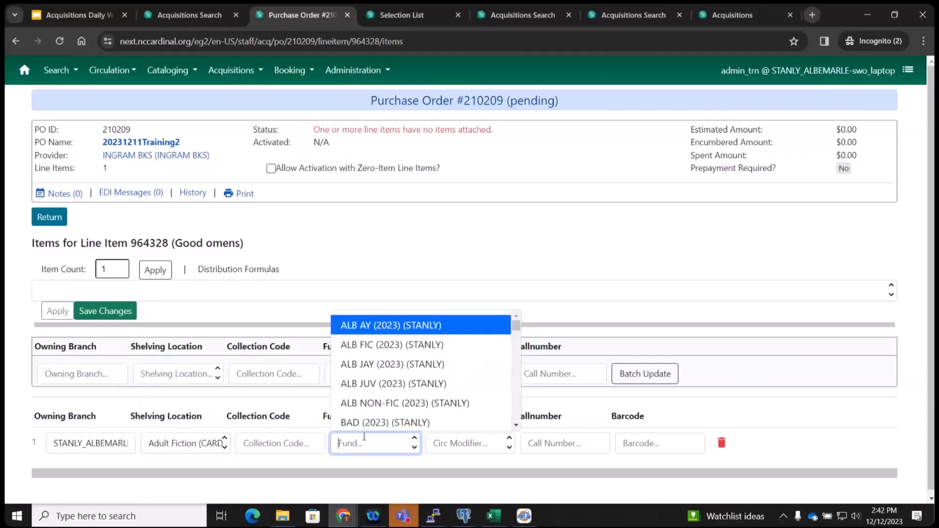
pyautogui.click(385, 325)
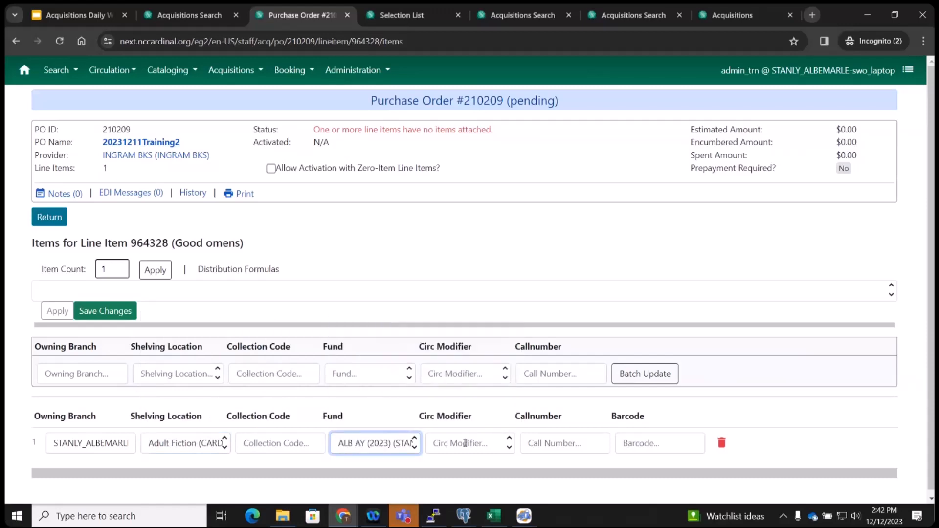
pyautogui.click(469, 442)
pyautogui.write('BOOK')
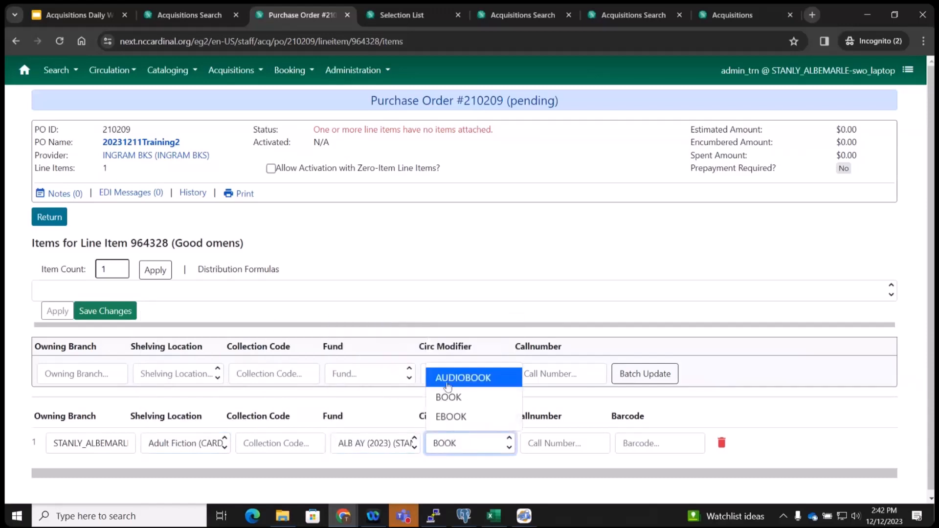
pyautogui.click(451, 394)
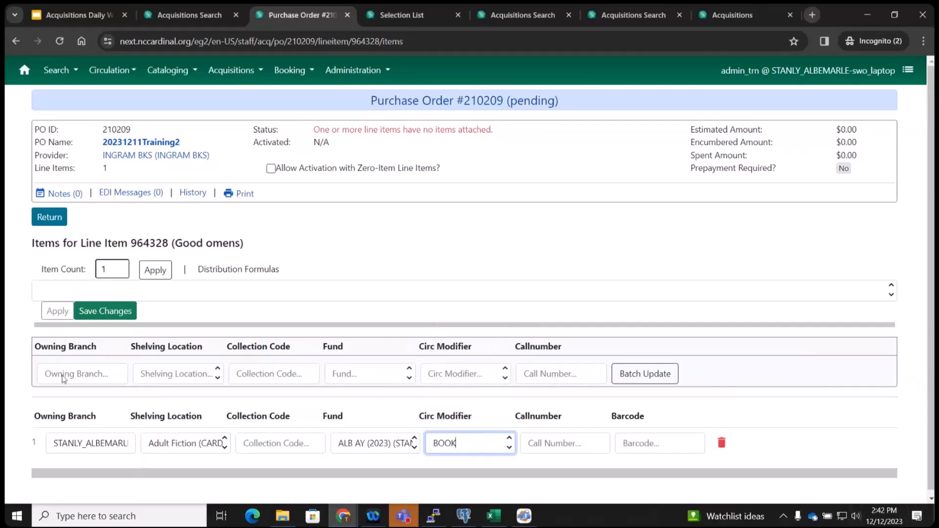
pyautogui.click(115, 313)
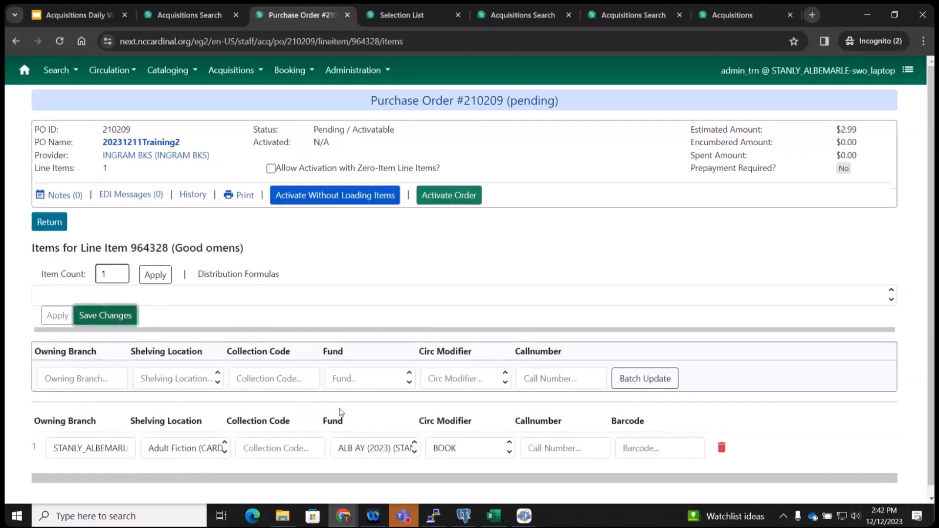
# Activate purchase order 210209 so its status changes from Pending to On Order.
pyautogui.moveTo(396, 130); pyautogui.dragTo(313, 130)
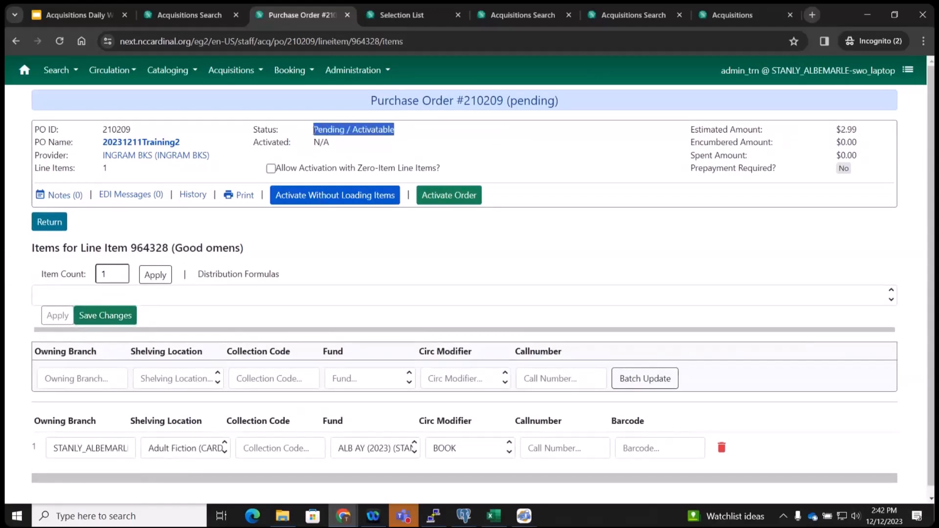
pyautogui.click(466, 191)
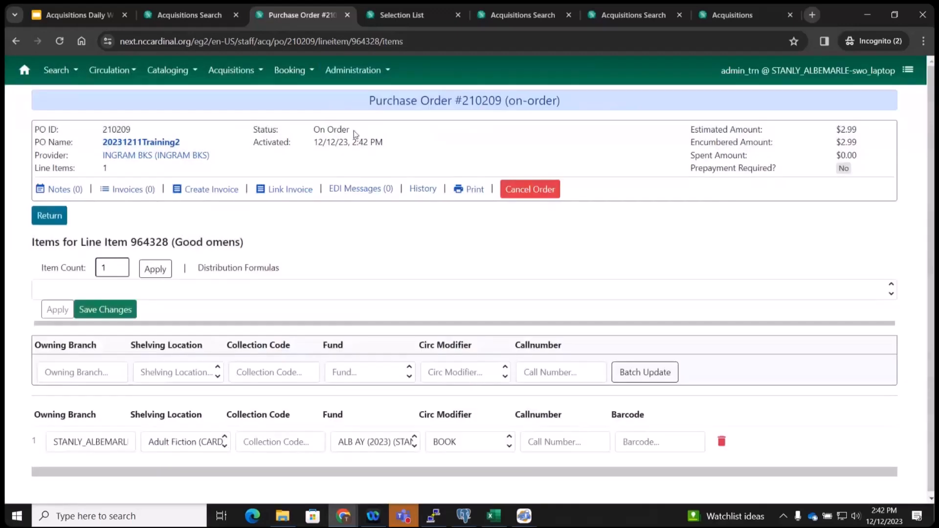
pyautogui.moveTo(357, 133); pyautogui.dragTo(315, 135)
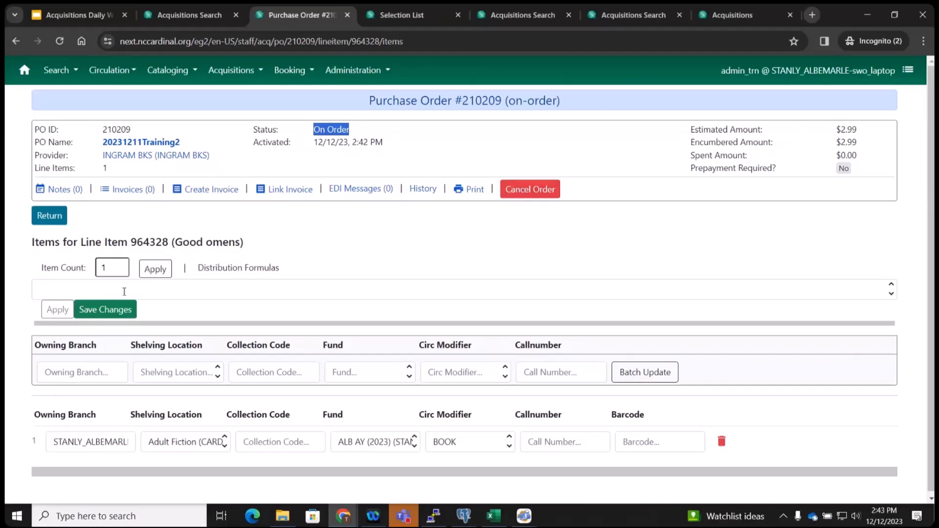
# Back on the line item list, check Good omens and browse the Actions menu without running anything.
pyautogui.click(49, 214)
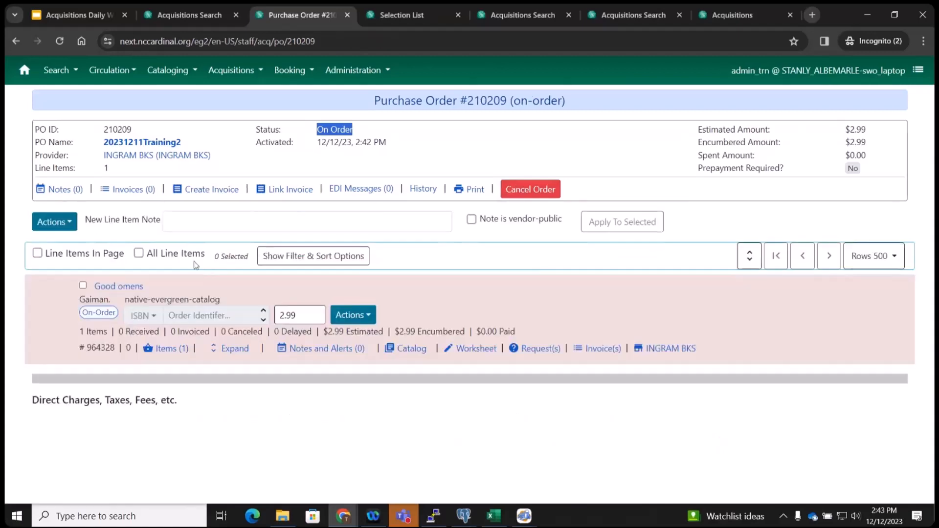
pyautogui.click(83, 286)
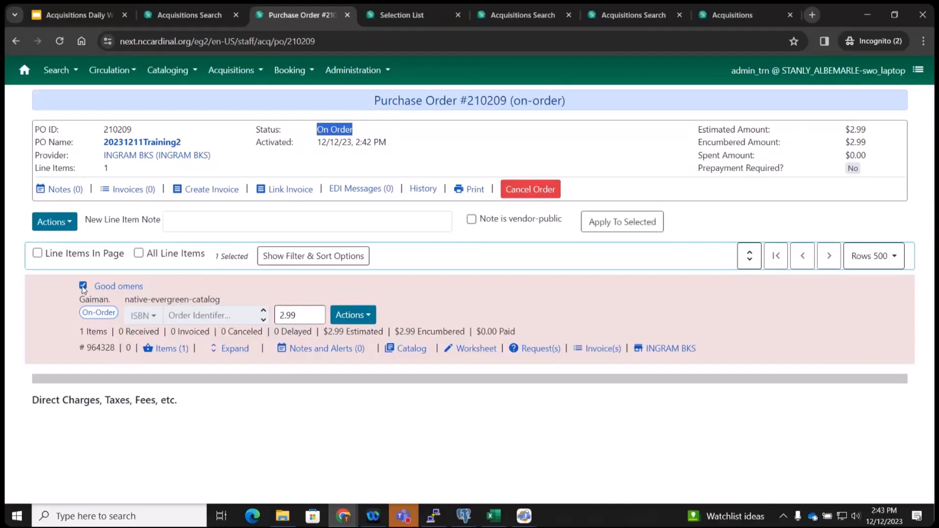
pyautogui.click(55, 221)
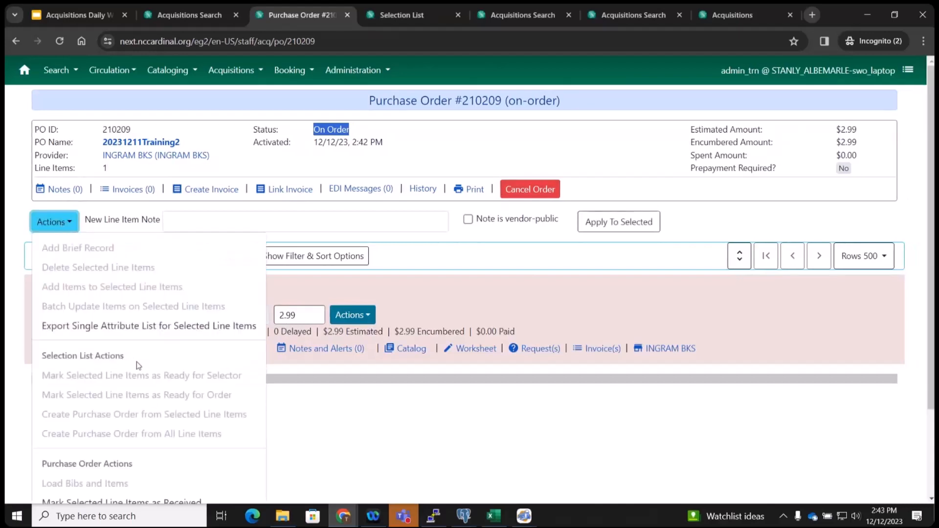
pyautogui.scroll(-2, 137, 363)
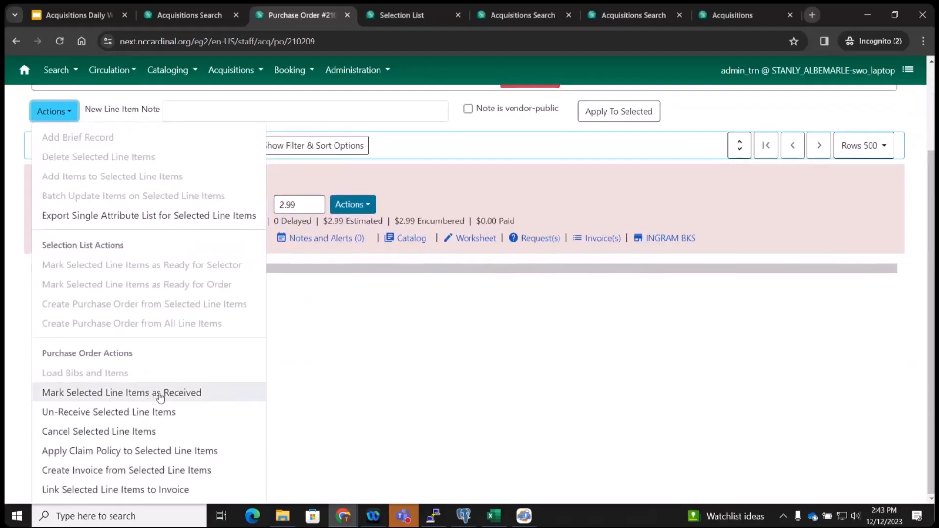
pyautogui.click(201, 183)
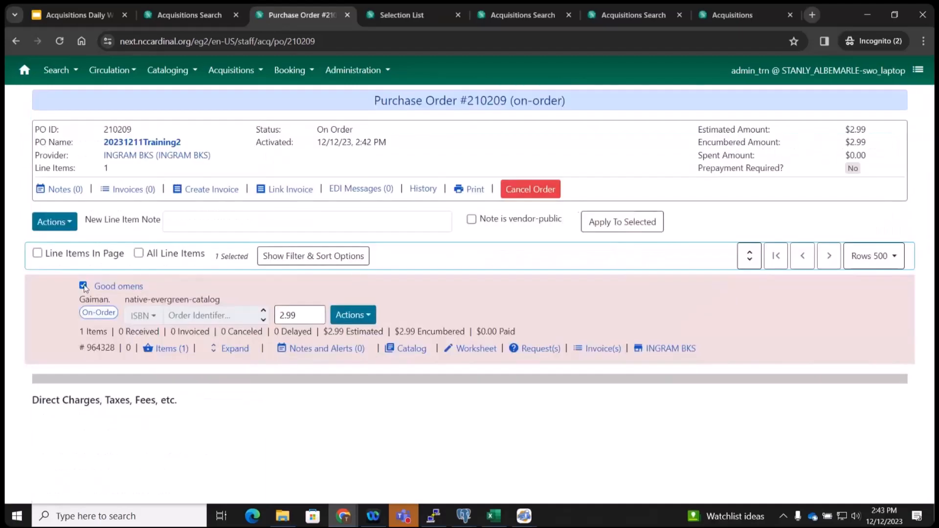
pyautogui.click(58, 223)
pyautogui.scroll(-2, 97, 398)
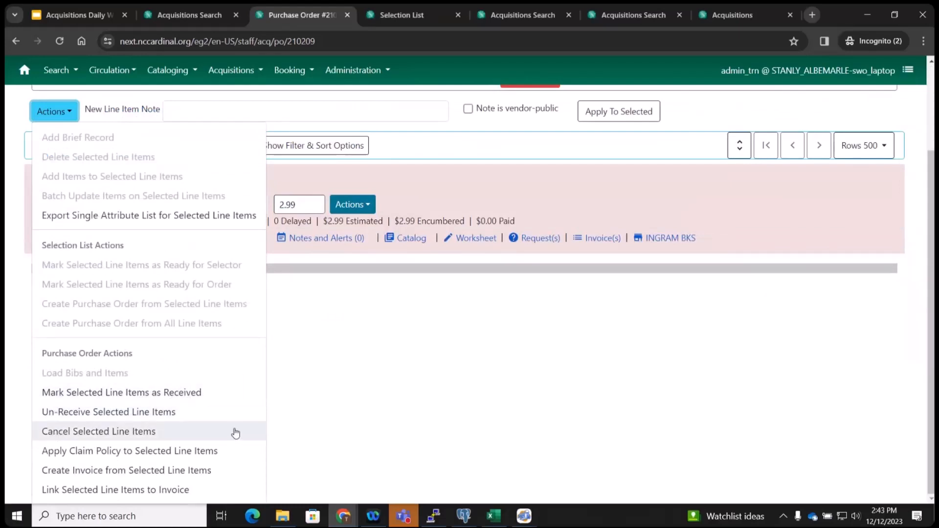
pyautogui.click(423, 411)
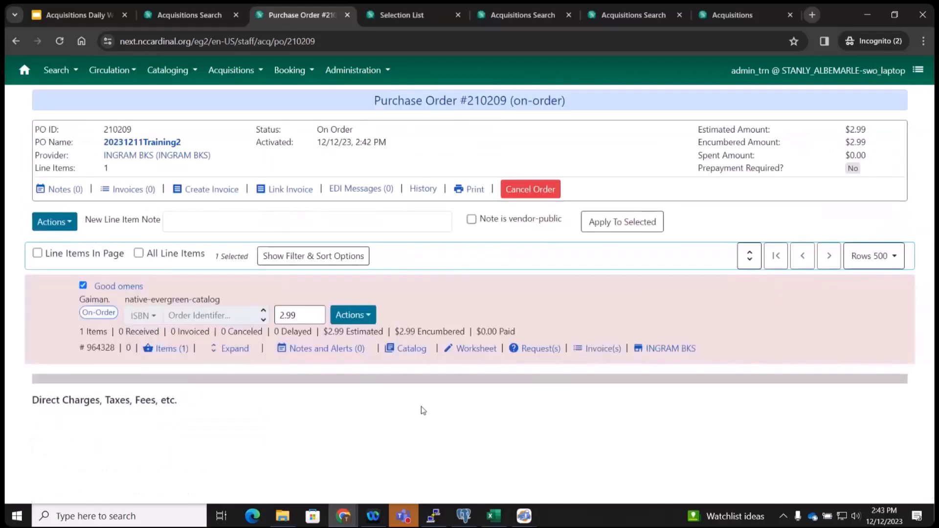
# Set the line item list to 10 rows per page, then to 50.
pyautogui.click(885, 262)
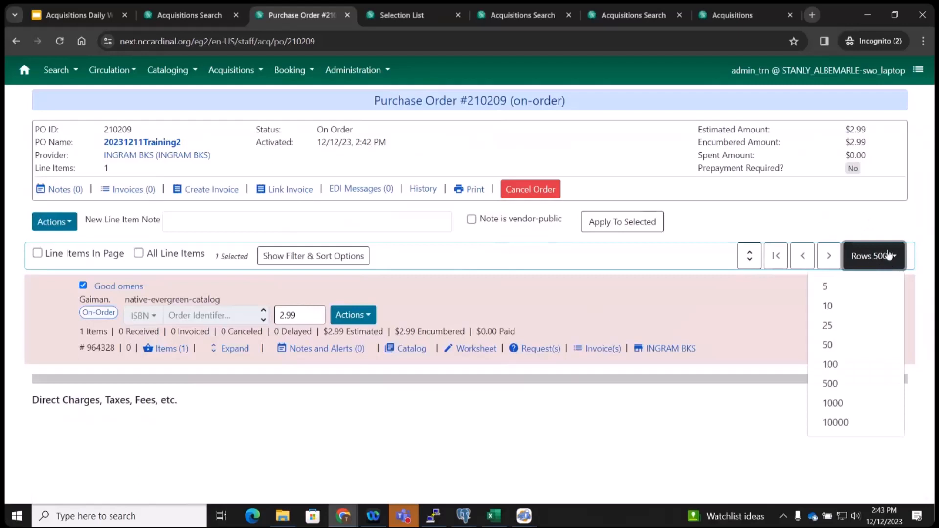
pyautogui.click(831, 305)
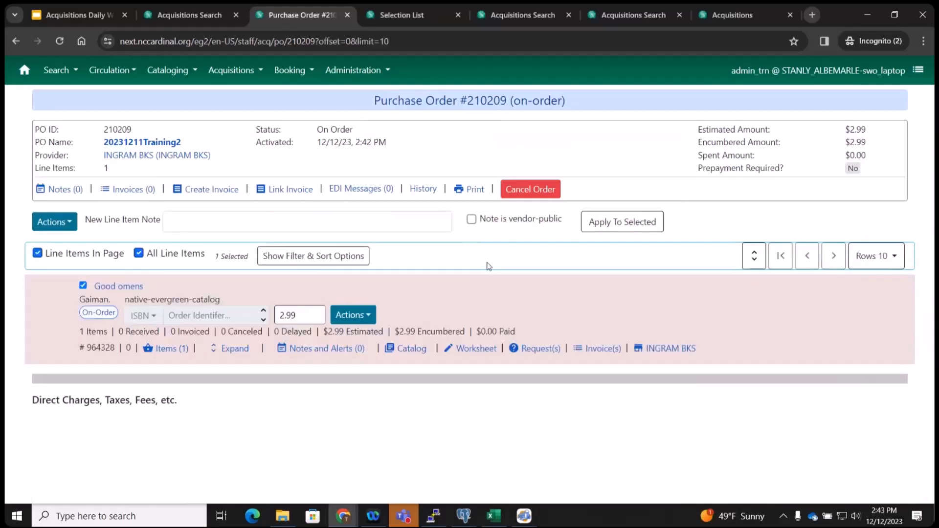
pyautogui.click(890, 261)
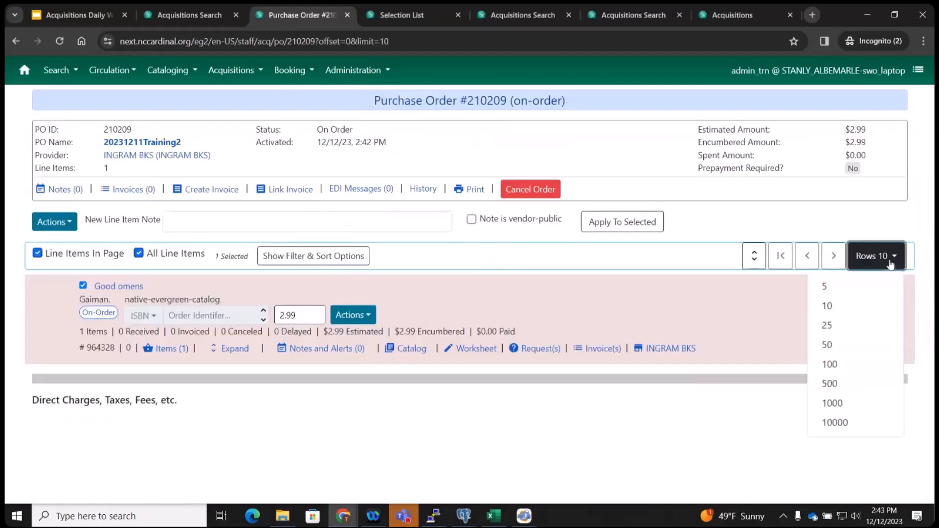
pyautogui.click(830, 348)
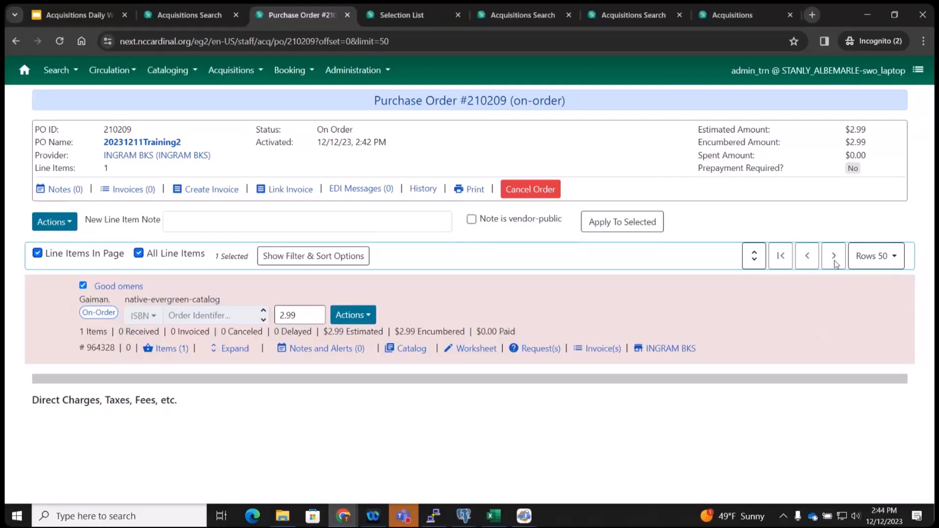
# Toggle the copy details, then open Good omens notes and alerts and review the alert types.
pyautogui.click(756, 258)
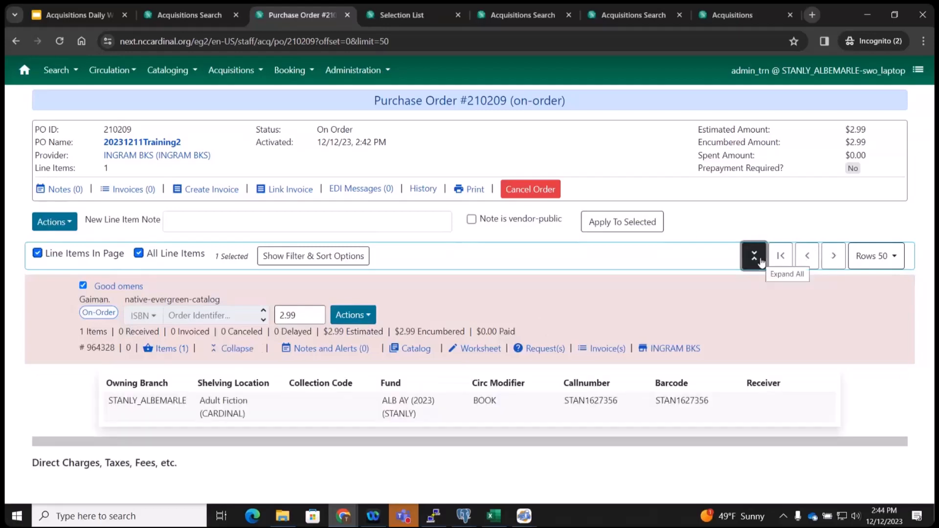
pyautogui.click(758, 260)
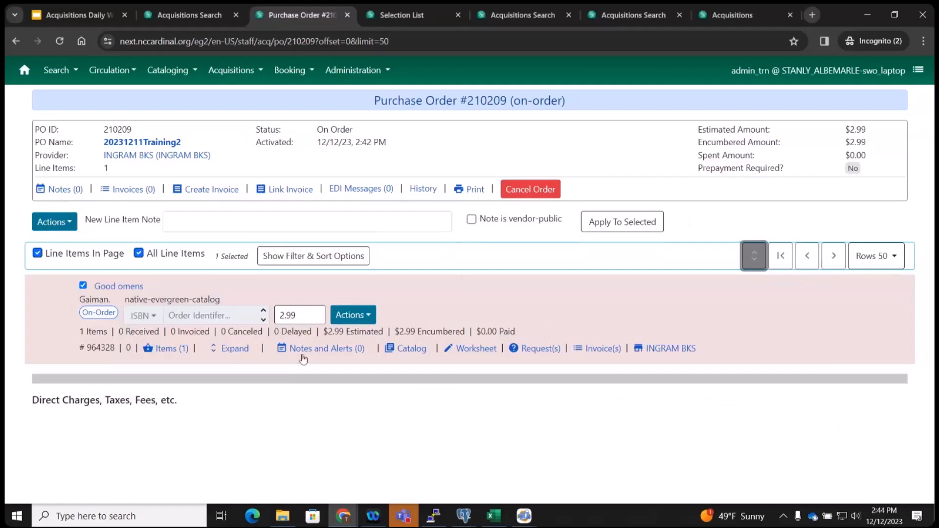
pyautogui.click(232, 350)
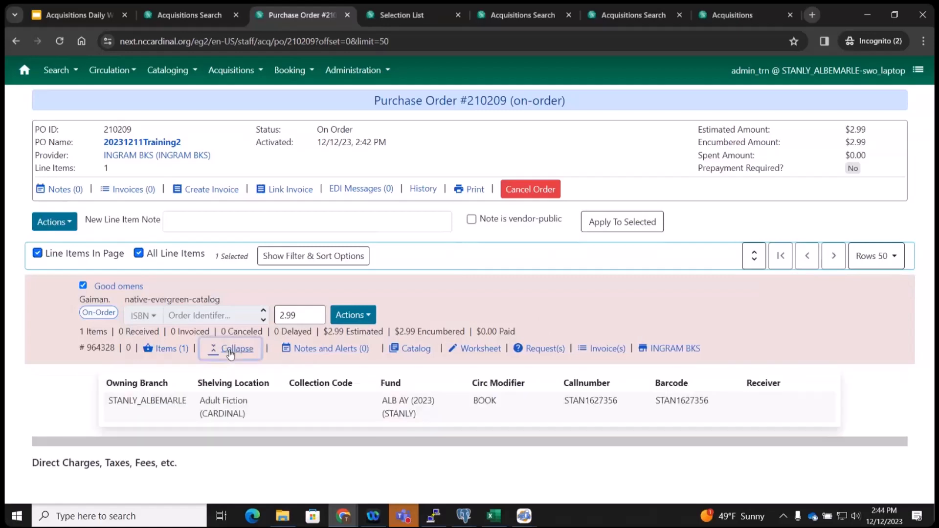
pyautogui.click(231, 354)
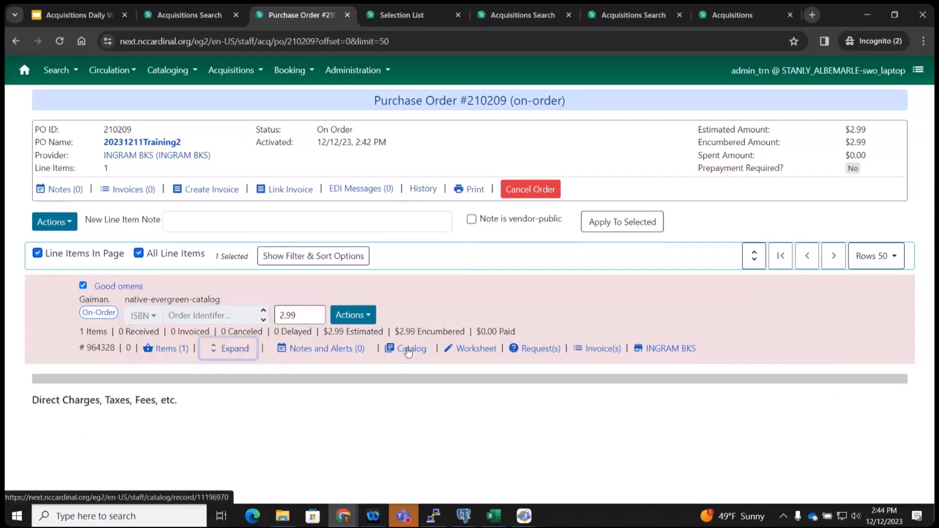
pyautogui.click(305, 352)
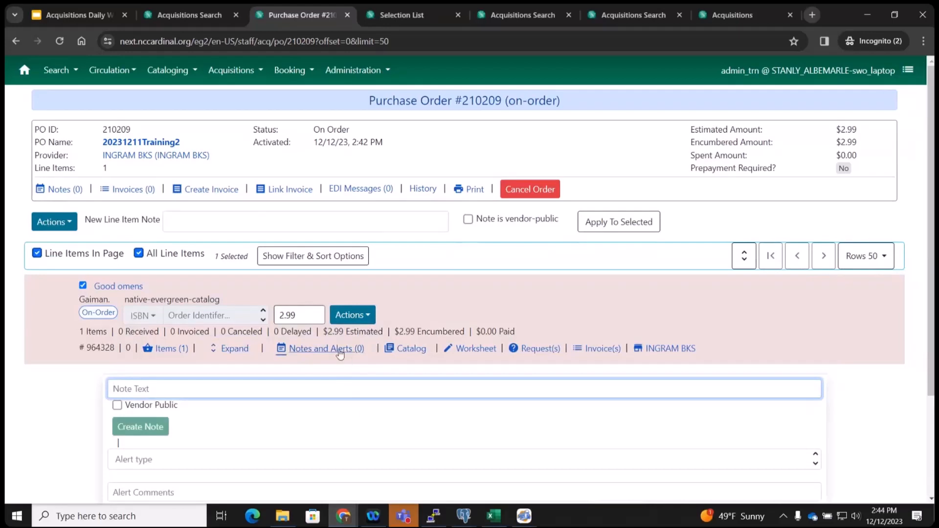
pyautogui.scroll(-3, 310, 407)
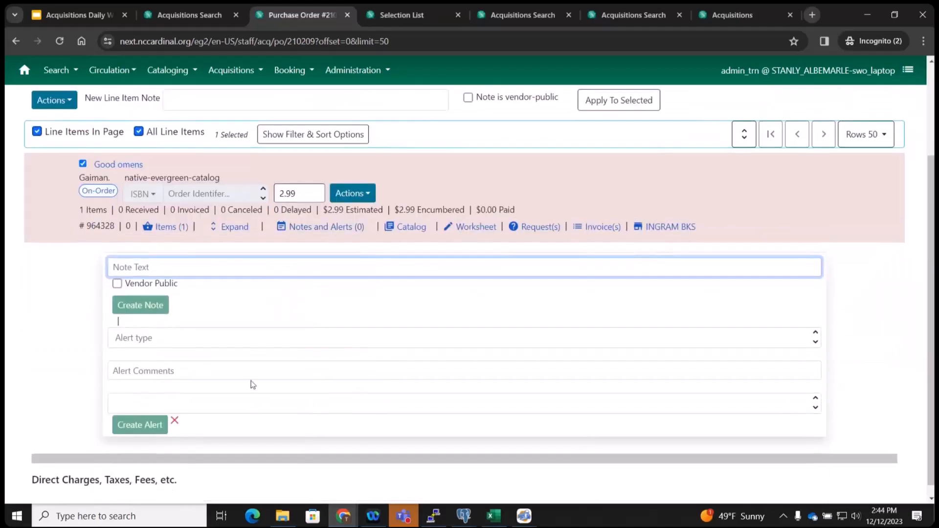
pyautogui.click(154, 339)
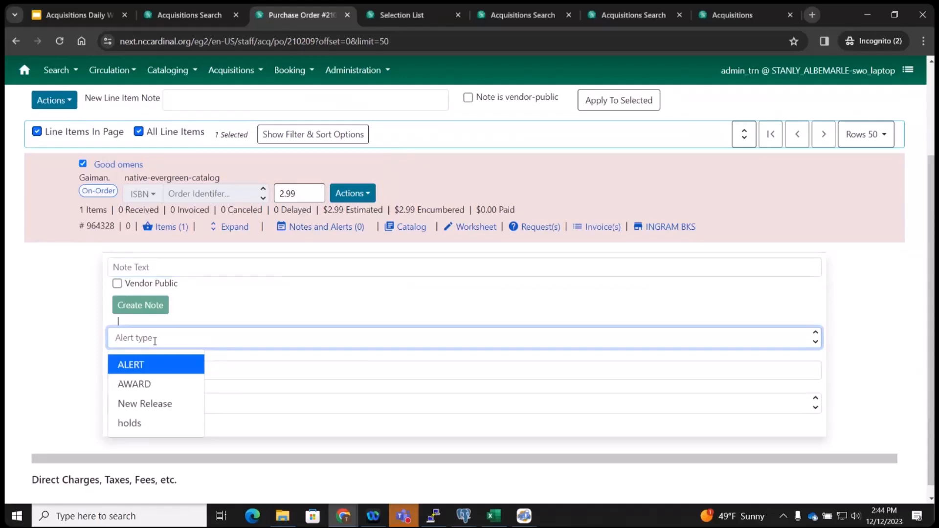
# Open the INGRAM BKS provider's Holdings Definitions in a separate tab, then return to PO 210209.
pyautogui.click(674, 229)
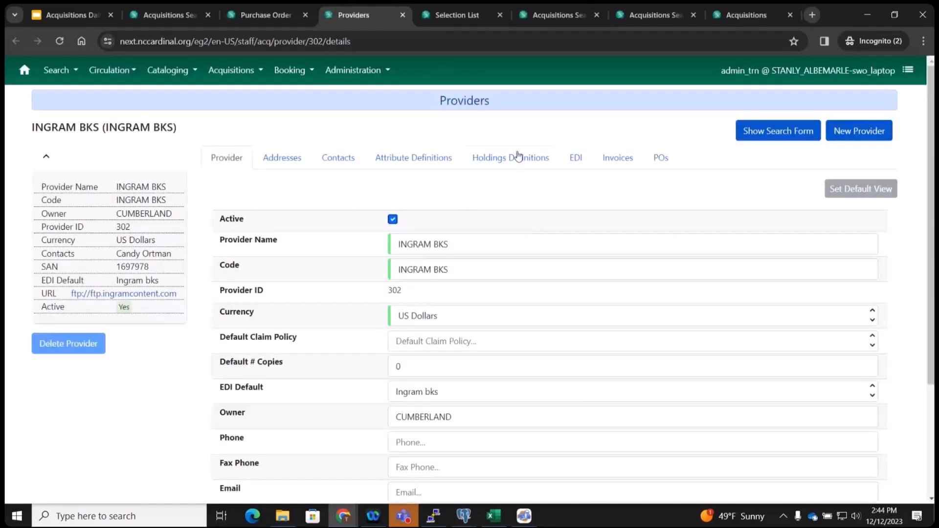
pyautogui.click(519, 156)
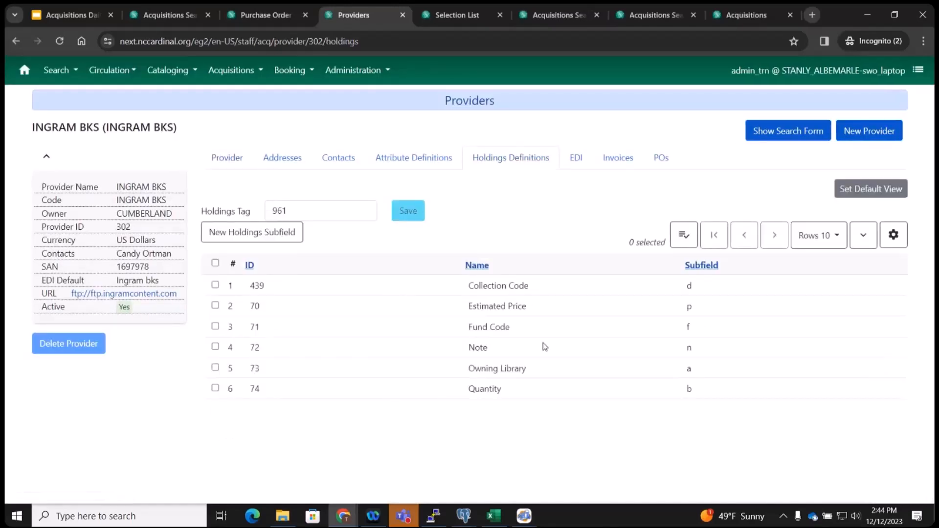
pyautogui.click(274, 16)
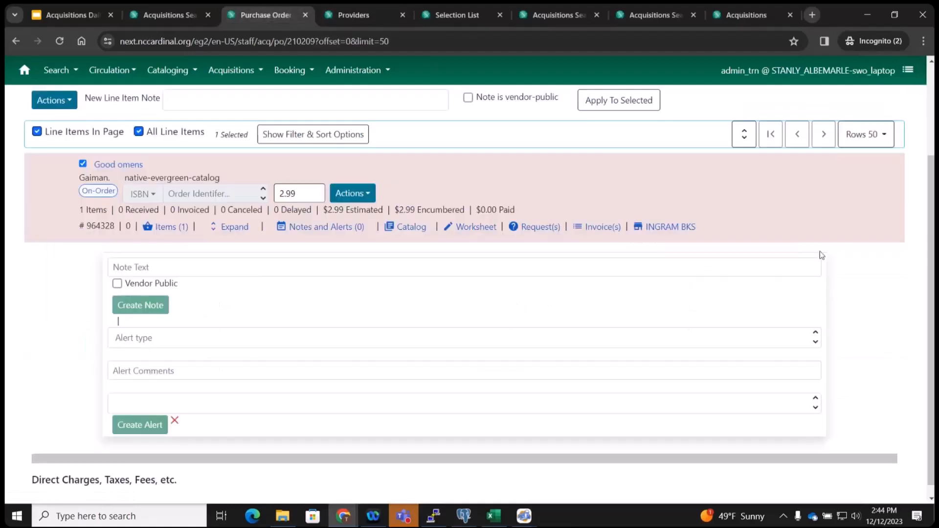
# Go to the Purchase Orders search through the Acquisitions menu.
pyautogui.click(737, 19)
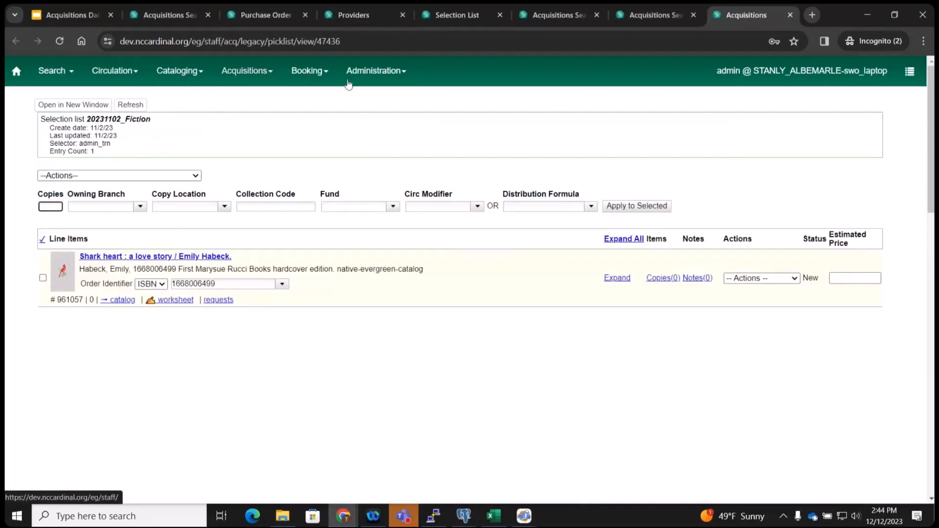
pyautogui.click(374, 77)
pyautogui.click(246, 76)
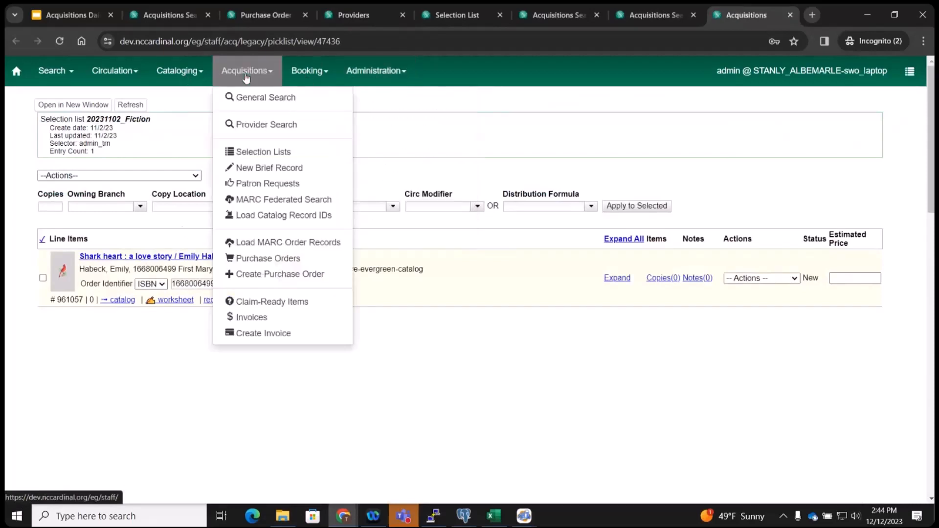
pyautogui.click(293, 258)
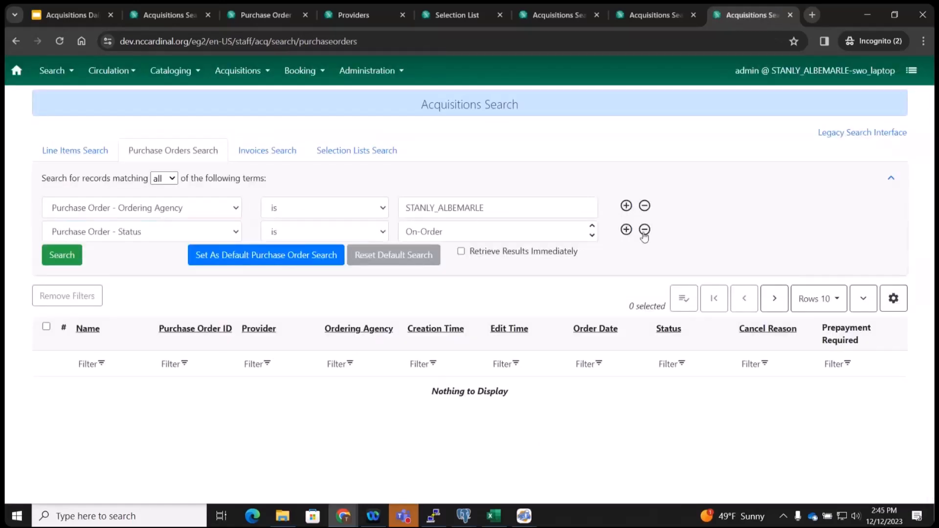
# Search purchase orders by creator set to the training login, with the status condition removed.
pyautogui.click(539, 208)
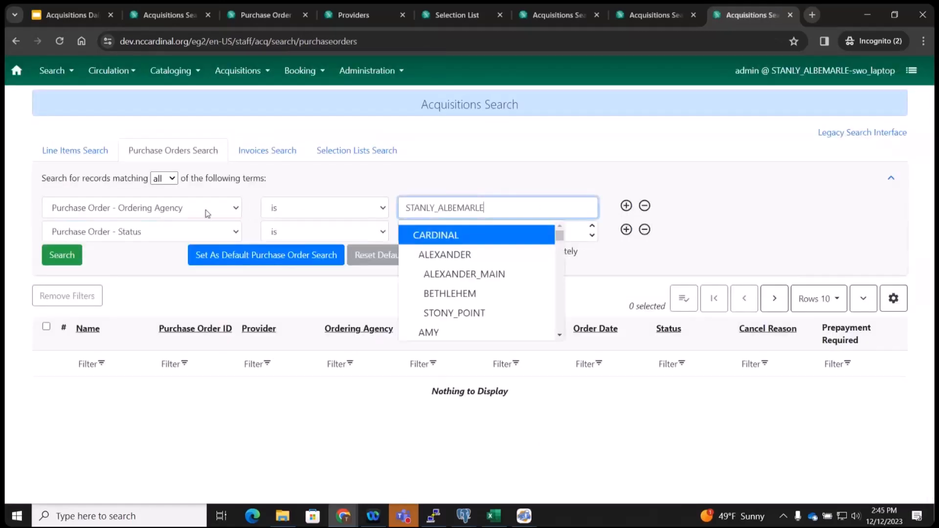
pyautogui.click(207, 212)
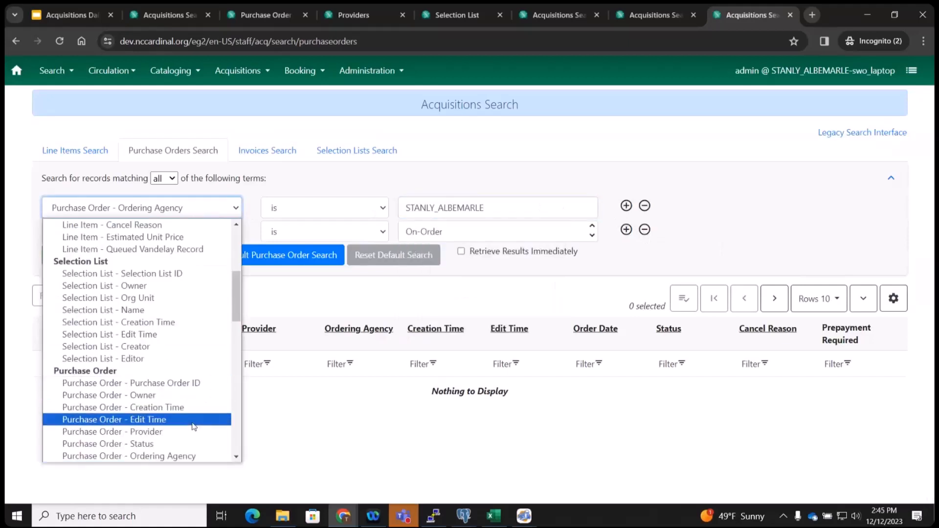
pyautogui.scroll(-3, 193, 423)
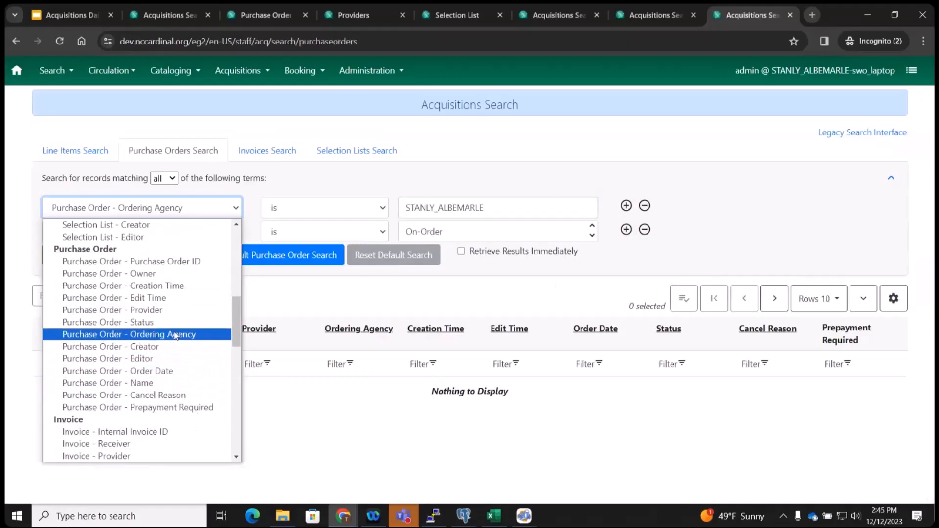
pyautogui.click(169, 349)
pyautogui.click(446, 208)
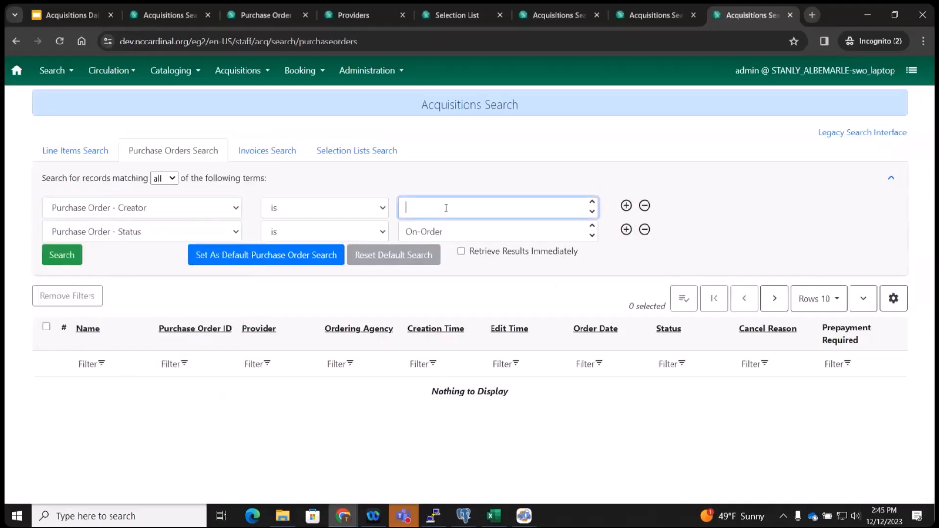
pyautogui.write('admin_trn')
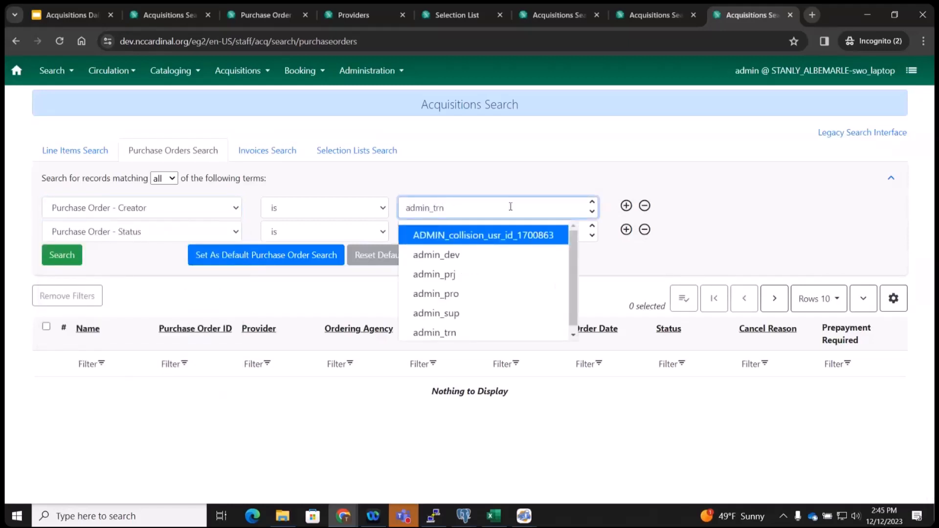
pyautogui.click(455, 233)
pyautogui.click(645, 229)
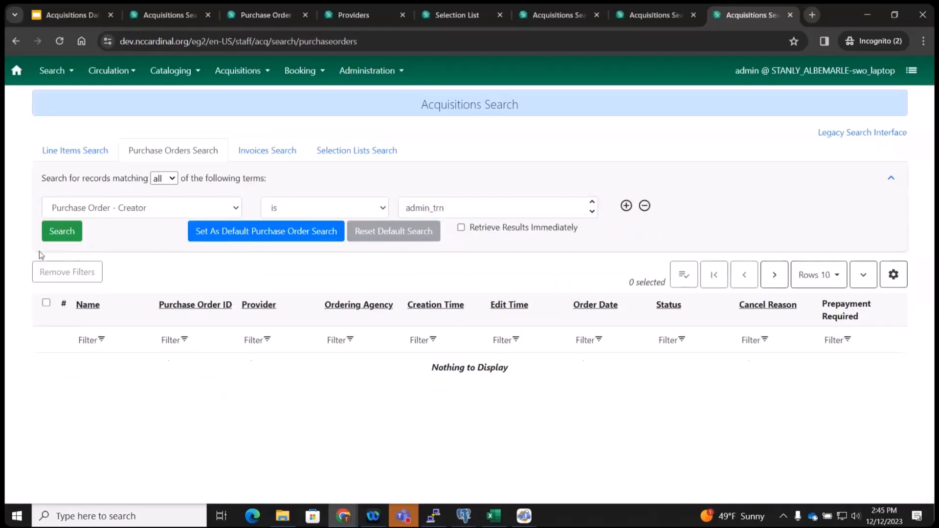
pyautogui.click(61, 231)
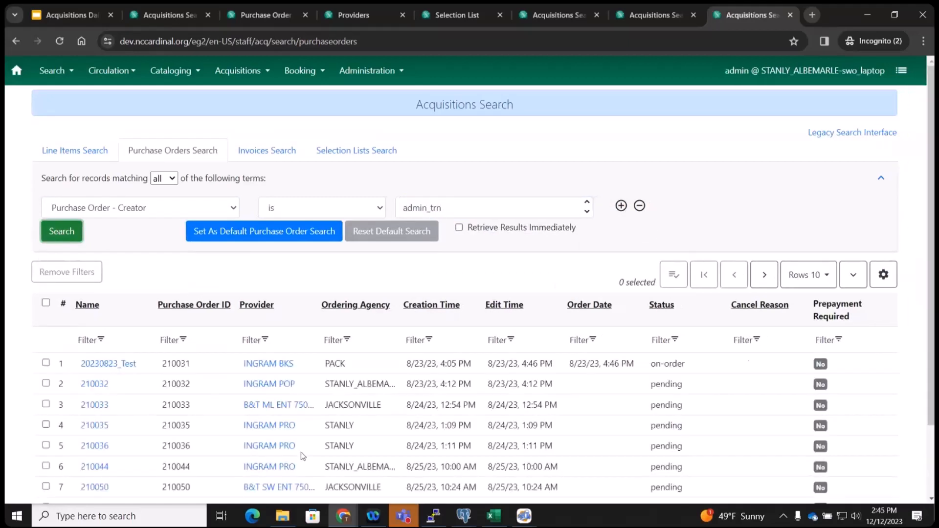
# Sort by creation time, open received PO 210091 in its own tab, and check its line item actions.
pyautogui.click(424, 308)
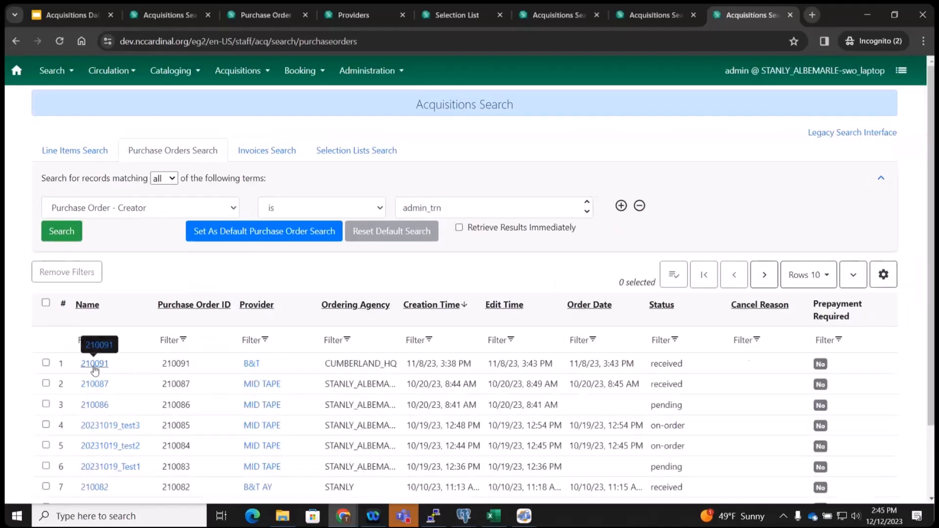
pyautogui.click(93, 363)
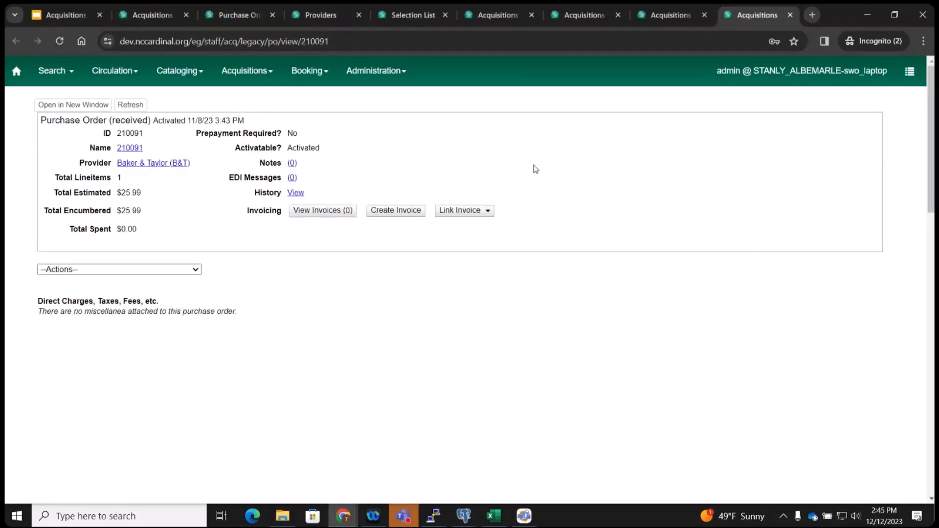
pyautogui.click(790, 15)
pyautogui.click(99, 358)
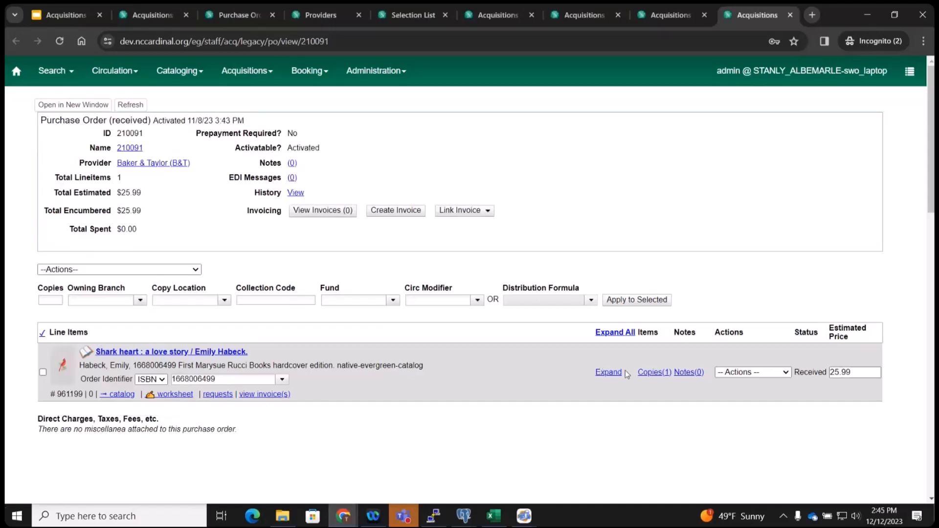
pyautogui.click(787, 372)
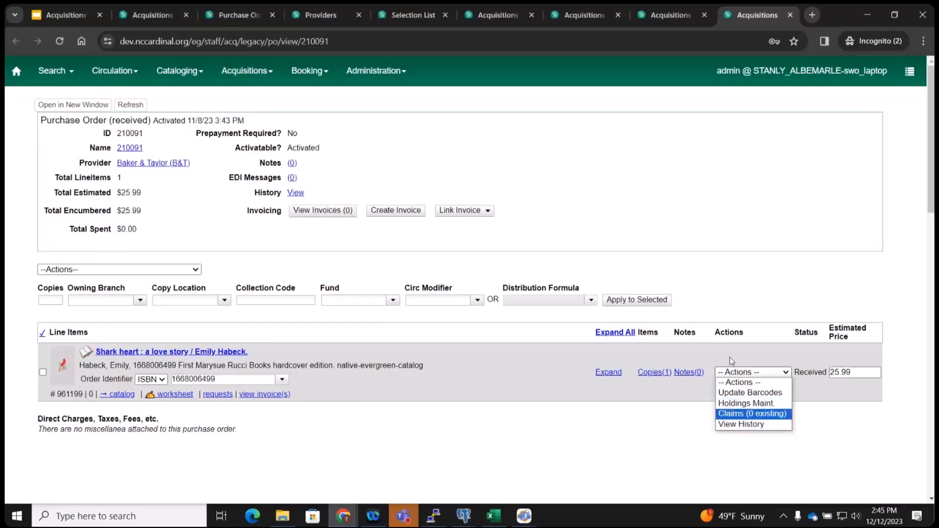
pyautogui.click(159, 19)
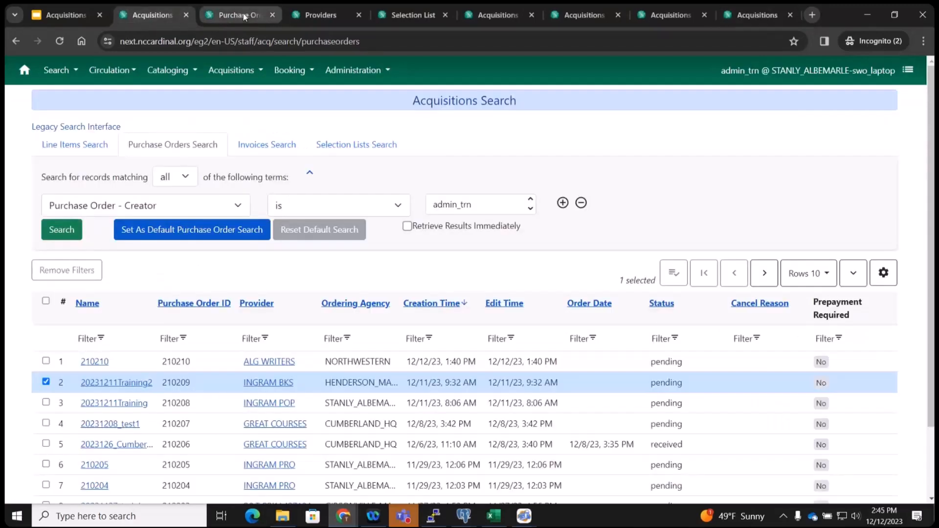
# On PO 210209, collapse Notes and Alerts and browse both Actions menus, then view PO 210091.
pyautogui.click(243, 14)
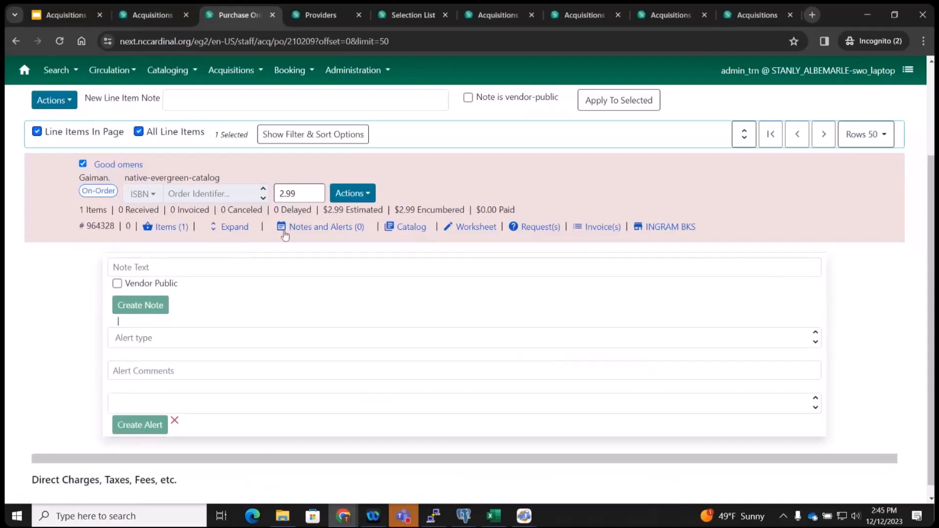
pyautogui.click(327, 227)
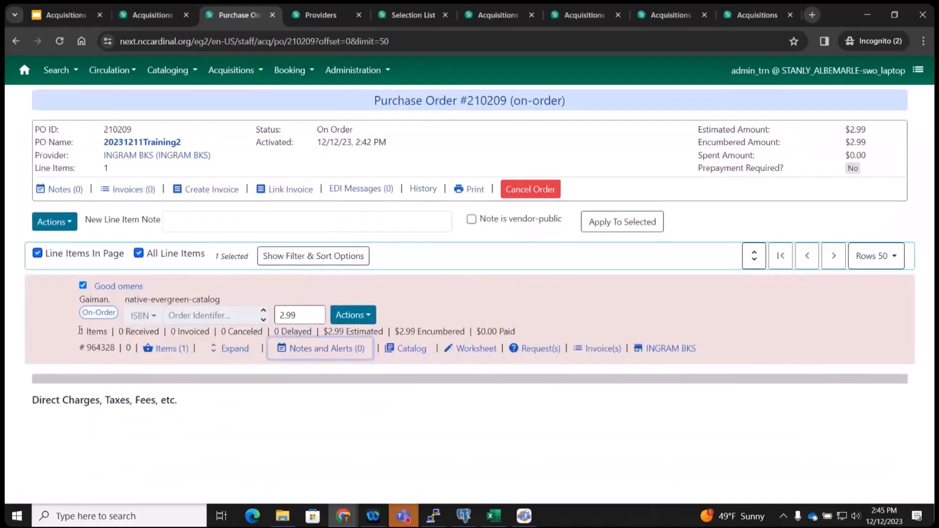
pyautogui.click(366, 321)
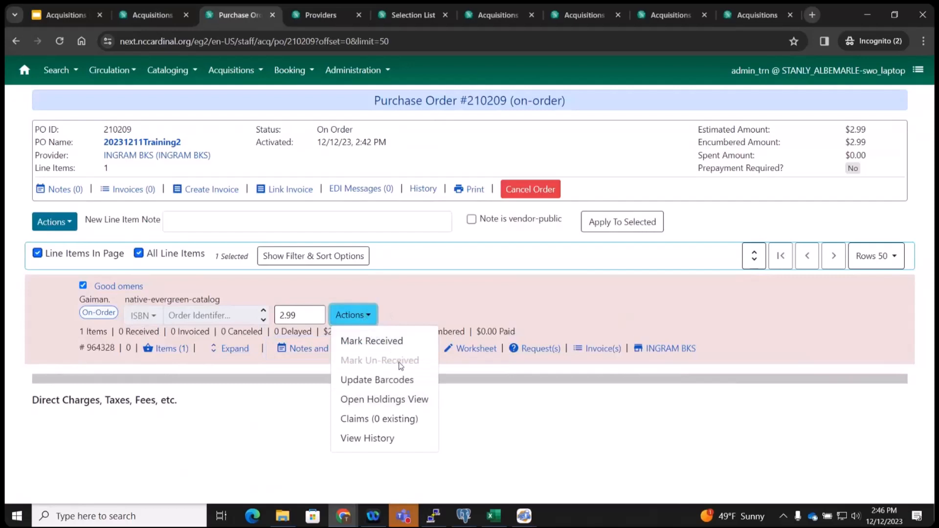
pyautogui.click(46, 222)
pyautogui.click(364, 323)
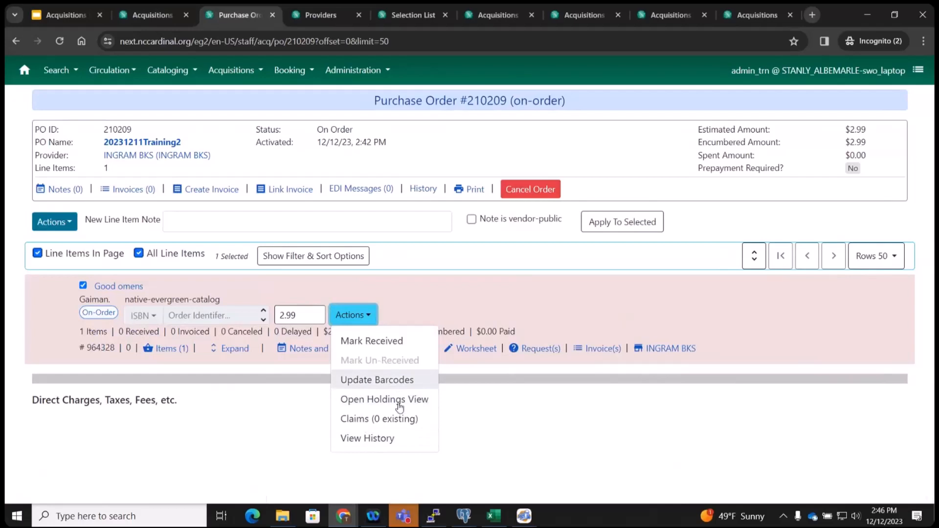
pyautogui.click(595, 437)
pyautogui.click(758, 2)
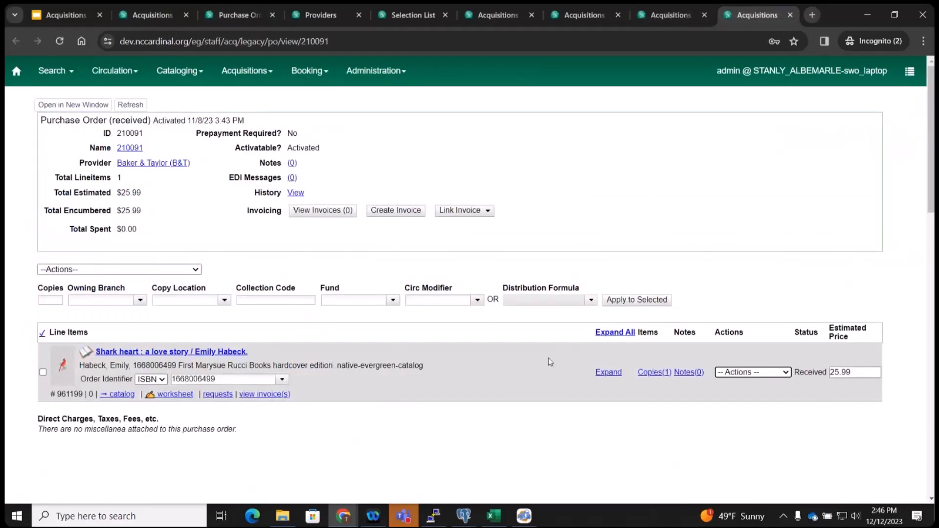
# Return to purchase order #210209 with its On-Order Good omens line item.
pyautogui.click(232, 15)
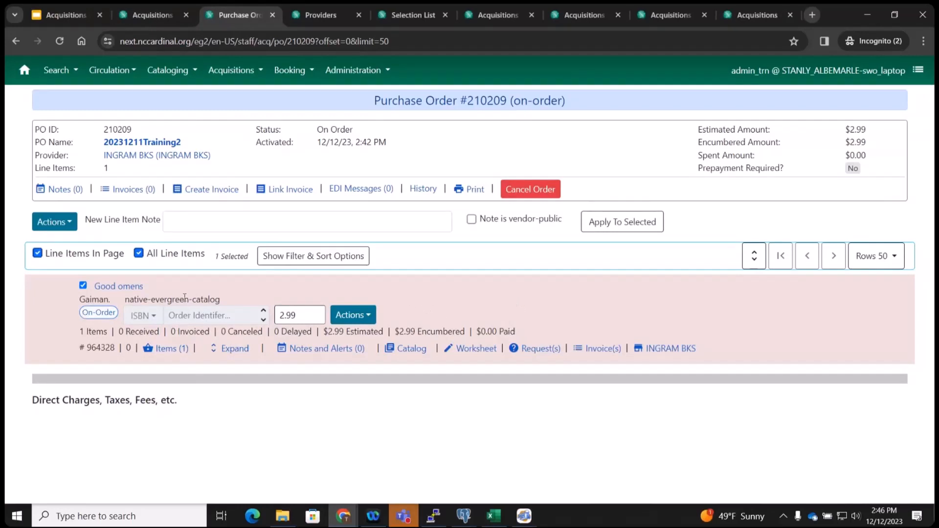
# Highlight then clear the native-evergreen-catalog source label, and go back to the presentation slides.
pyautogui.moveTo(224, 302)
pyautogui.mouseDown()
pyautogui.moveTo(125, 302)
pyautogui.moveTo(230, 301)
pyautogui.mouseUp()
pyautogui.click(135, 300)
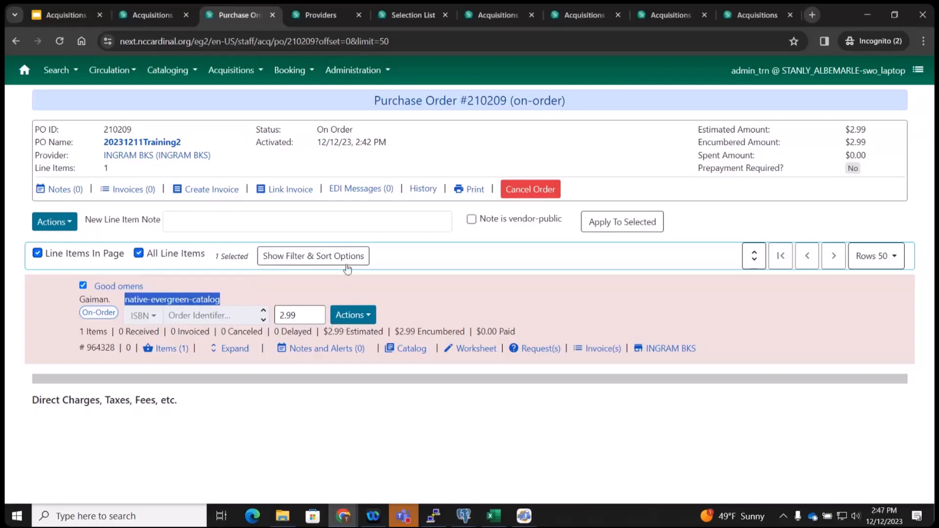
pyautogui.click(344, 294)
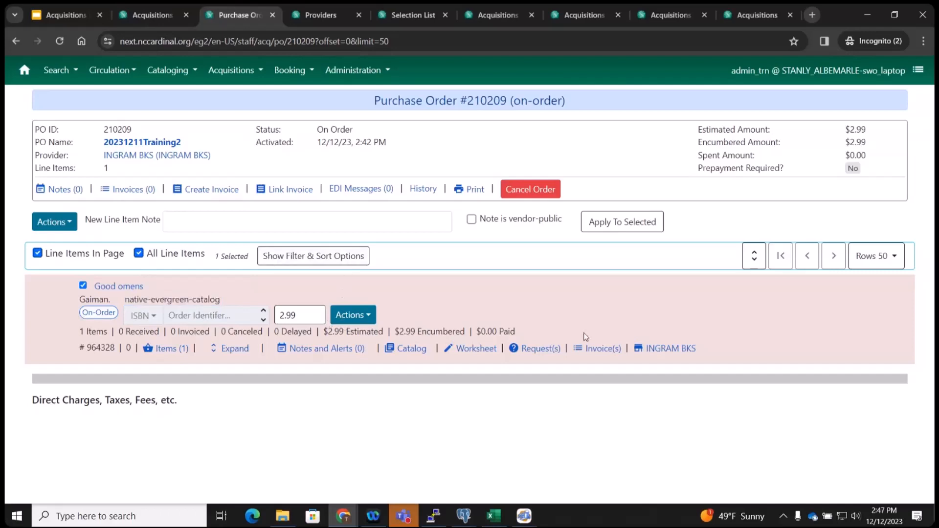
pyautogui.click(52, 16)
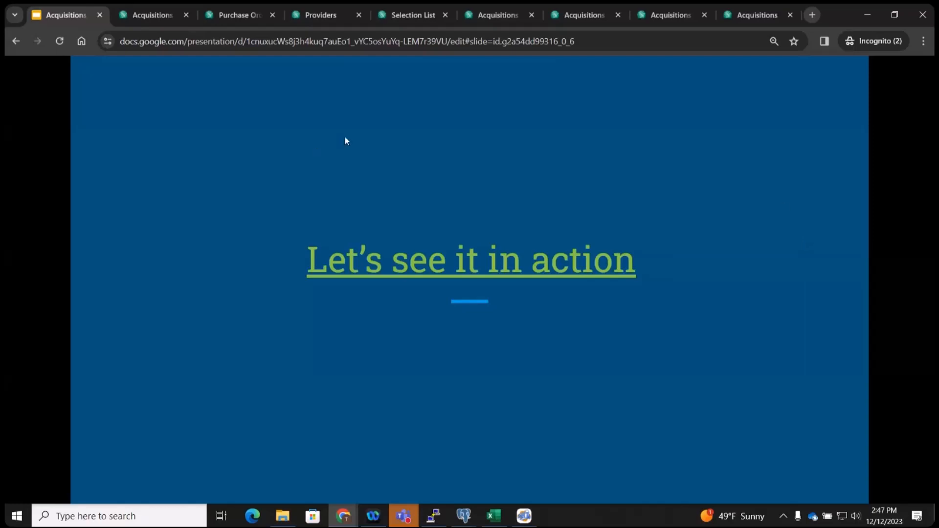
# Advance the deck to the Uploading MARC Records slide and return to the Acquisitions search page.
pyautogui.press('Right')
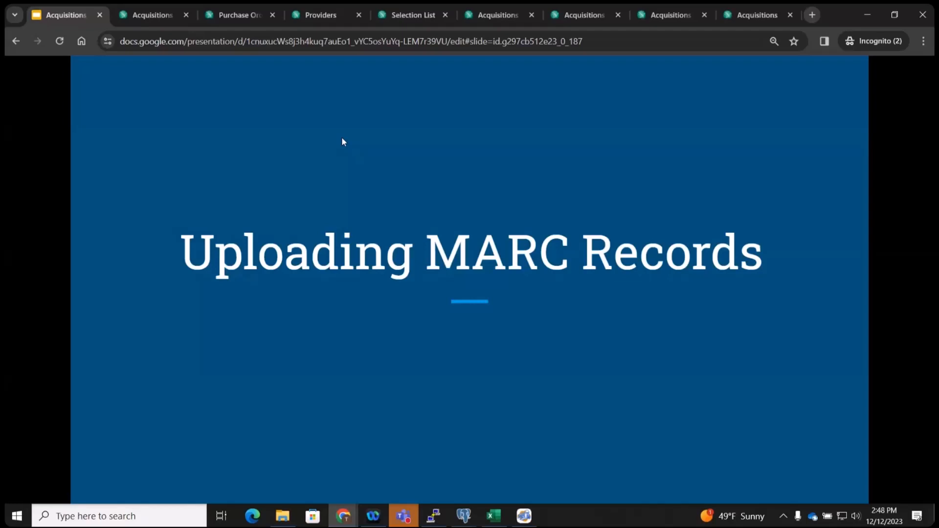
pyautogui.click(161, 15)
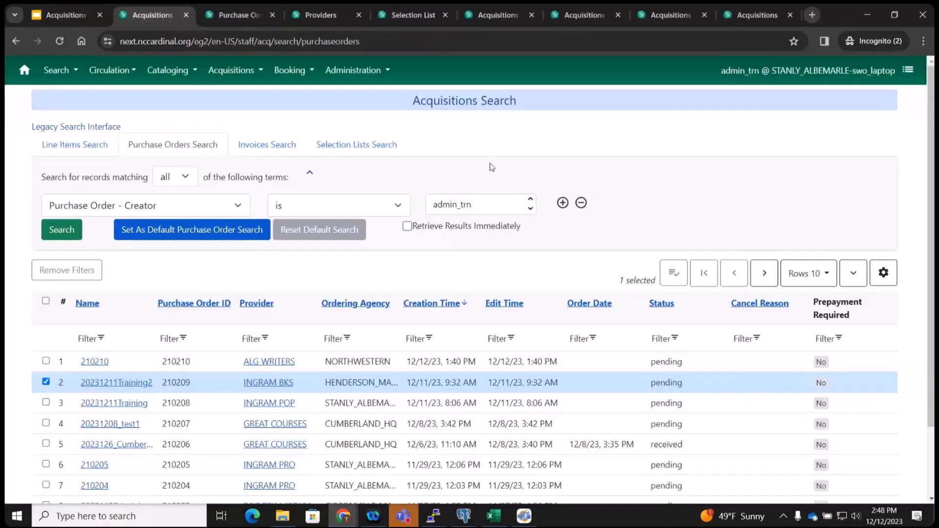
# Open the Load MARC Order Records form, advance the slide deck, then check the Fiscal Year list (2023).
pyautogui.click(228, 74)
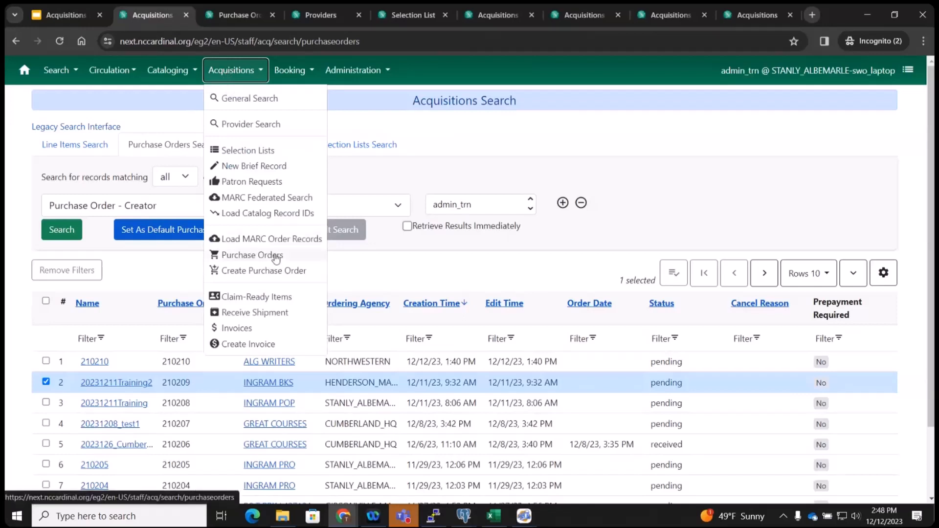
pyautogui.click(252, 239)
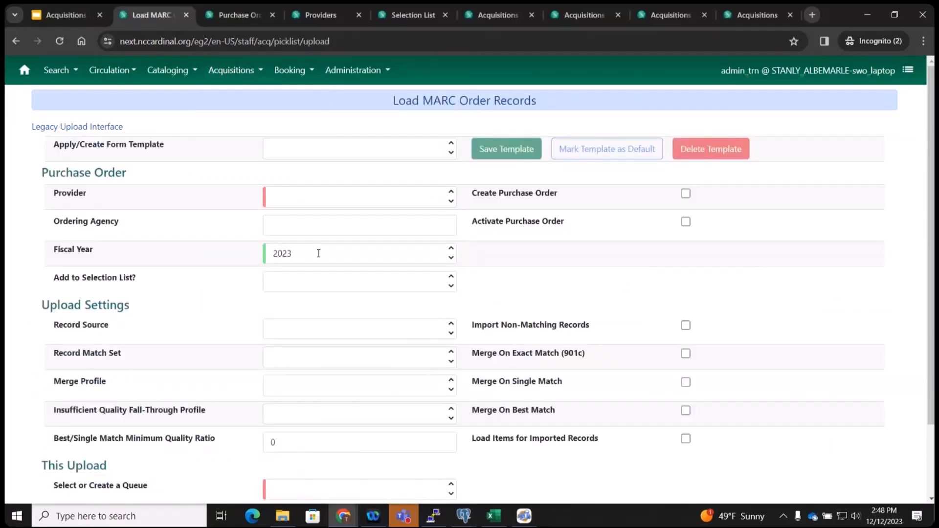
pyautogui.hotkey('ctrl', 'pageup')
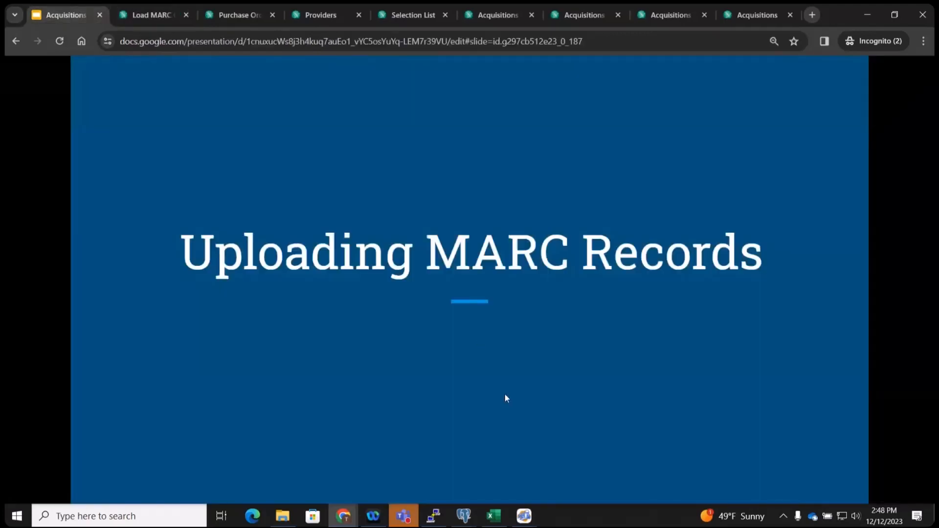
pyautogui.press('Right')
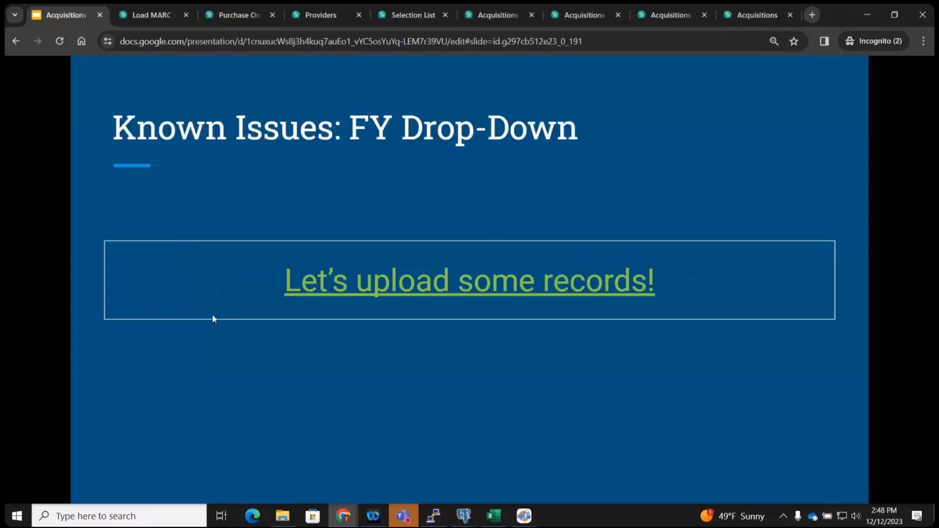
pyautogui.click(133, 14)
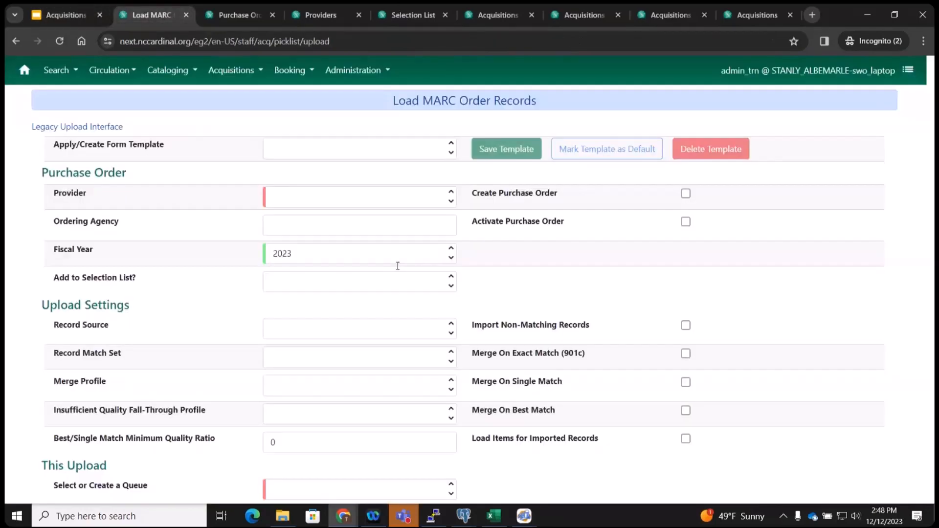
pyautogui.click(310, 253)
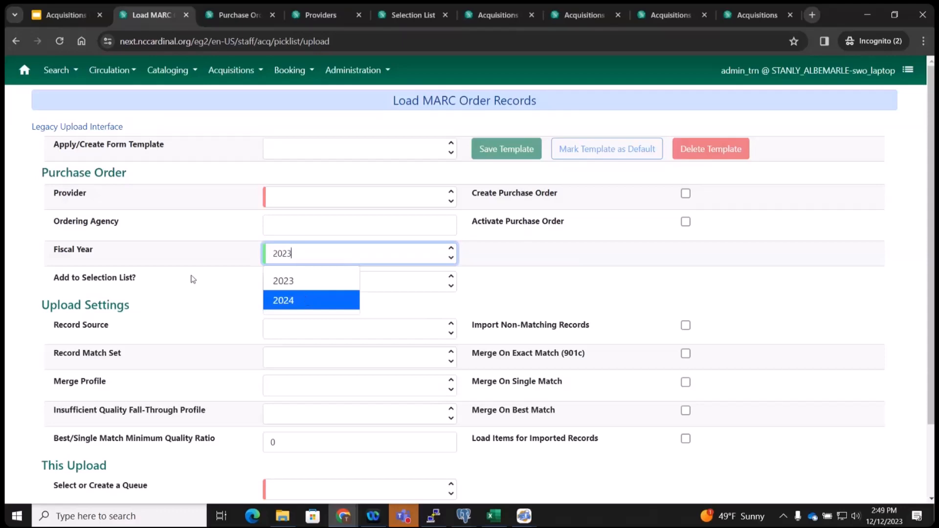
pyautogui.click(90, 131)
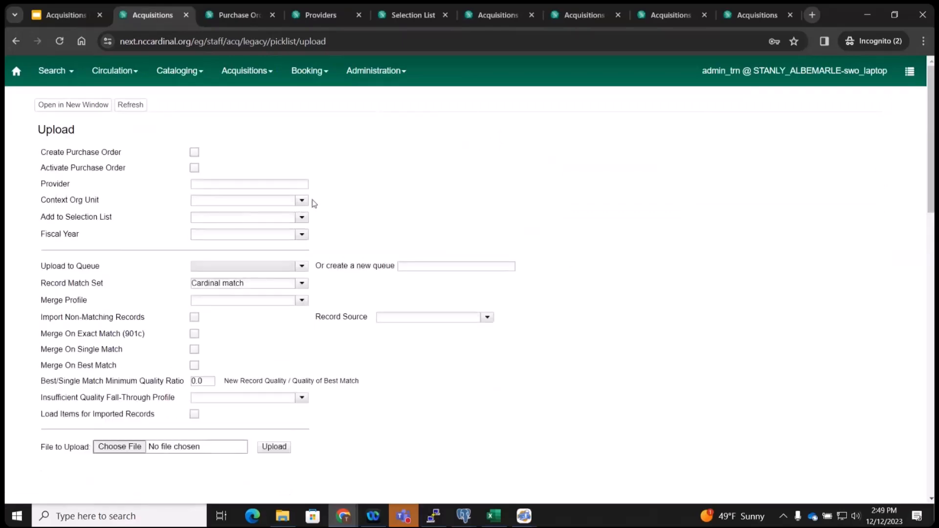
pyautogui.click(302, 235)
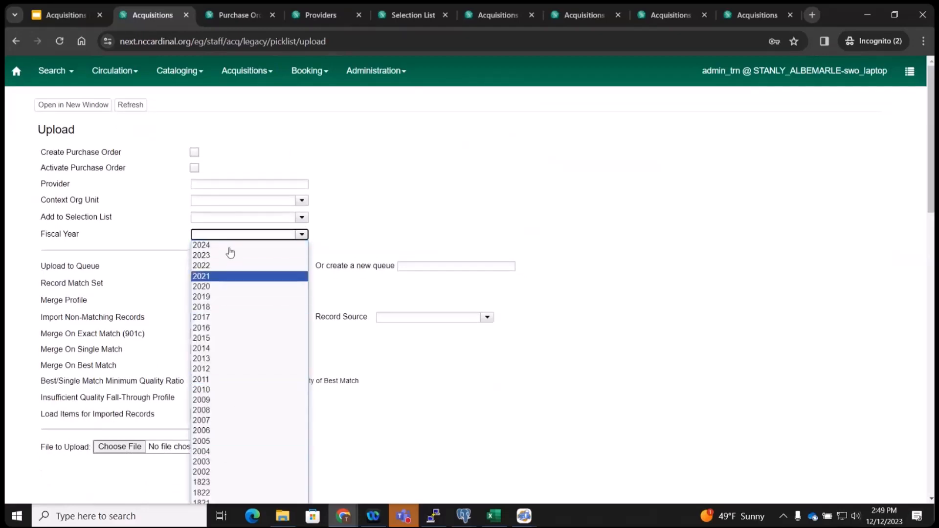
pyautogui.click(398, 185)
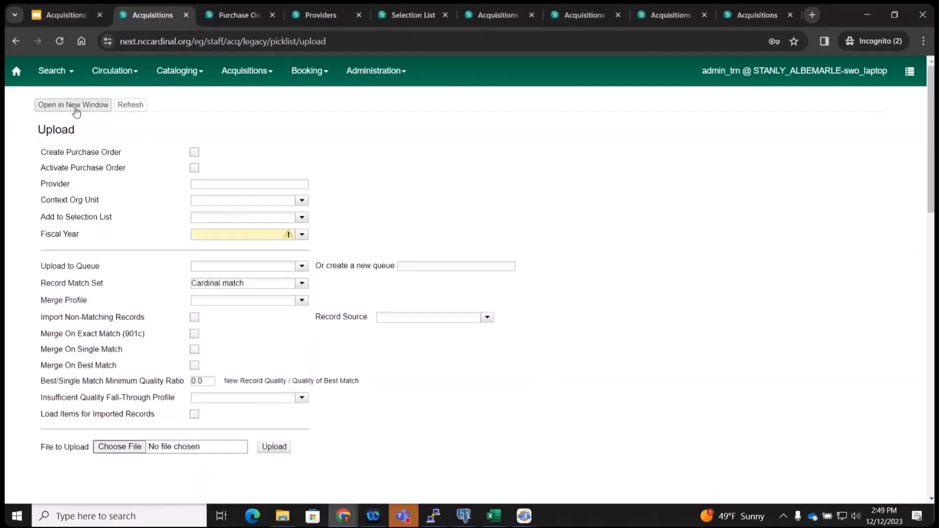
pyautogui.click(15, 42)
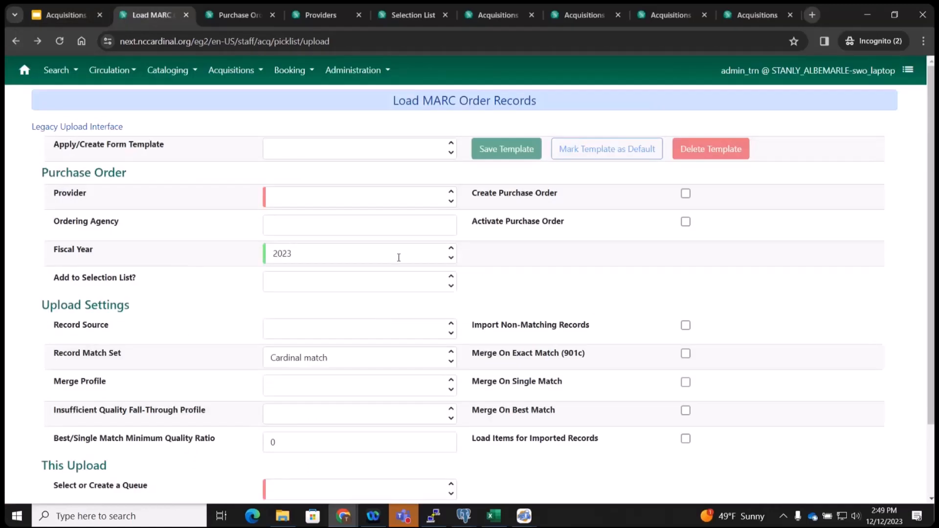
# Save a new form template named Training2 for the Load MARC Order Records form.
pyautogui.click(303, 145)
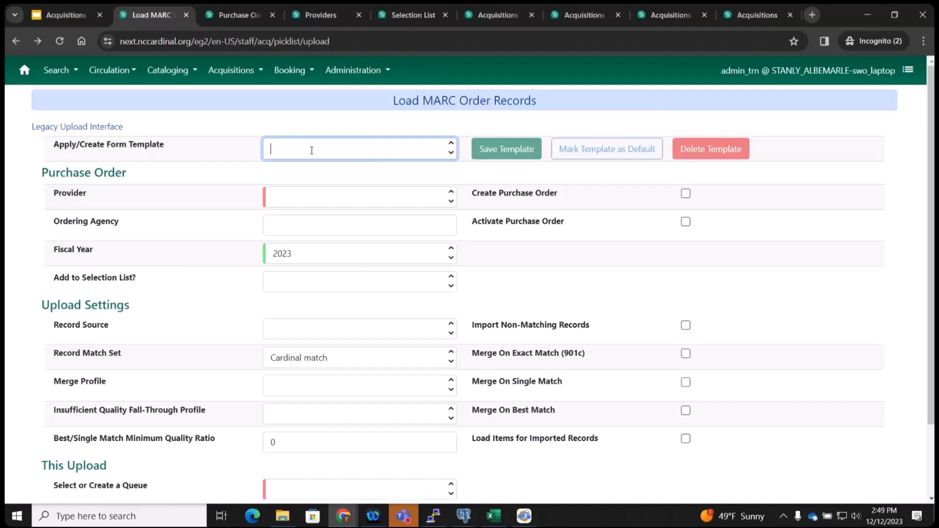
pyautogui.write('Training2')
pyautogui.click(498, 148)
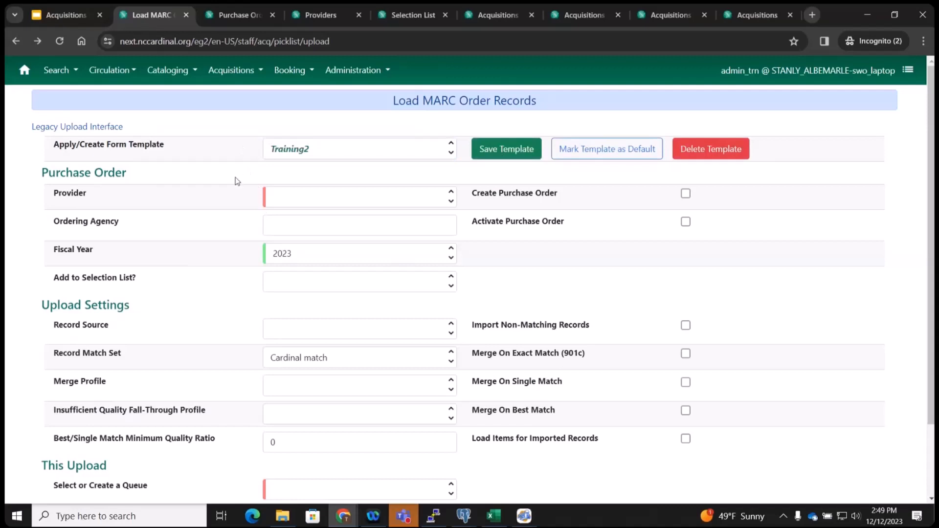
pyautogui.click(281, 198)
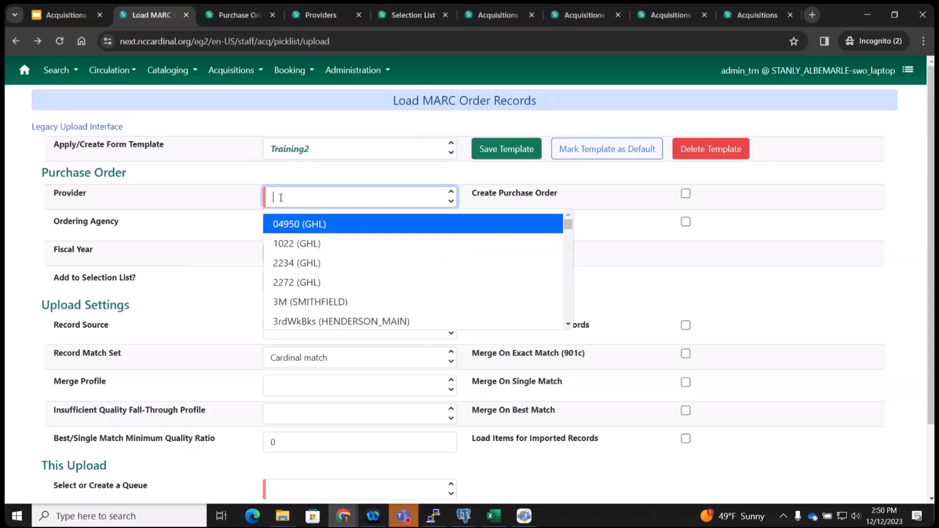
# Set Provider to INGRAM PRO (STANLY), Ordering Agency to STANLY_ALBEMARLE, and enable Create Purchase Order.
pyautogui.write('ingram')
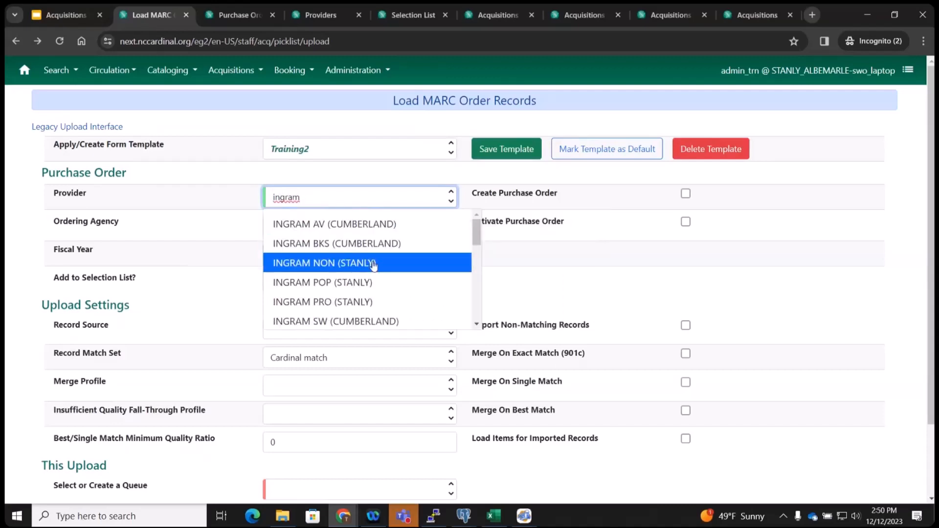
pyautogui.click(354, 302)
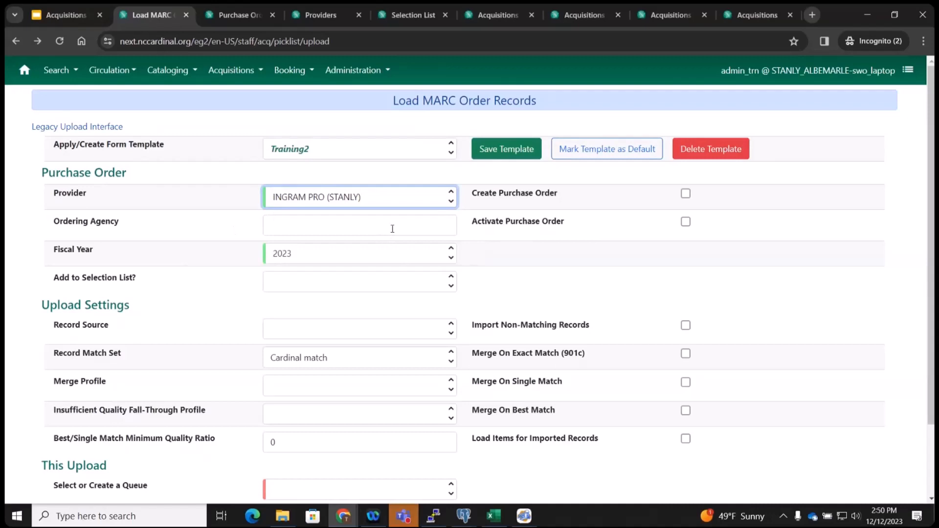
pyautogui.click(361, 227)
pyautogui.write('stan')
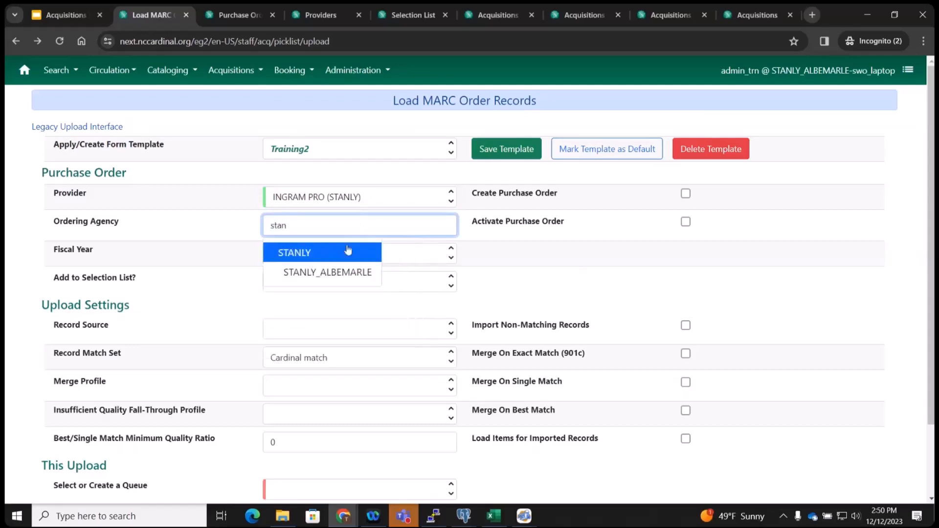
pyautogui.click(346, 275)
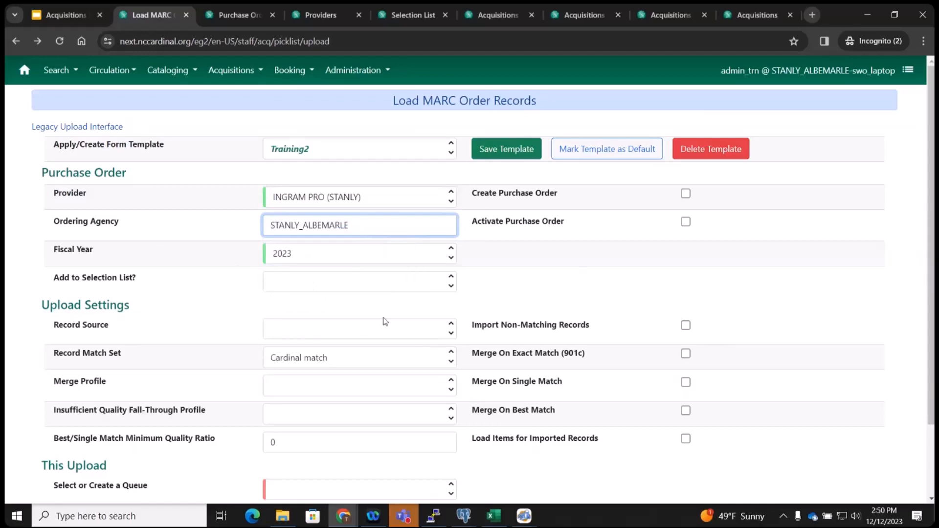
pyautogui.click(685, 194)
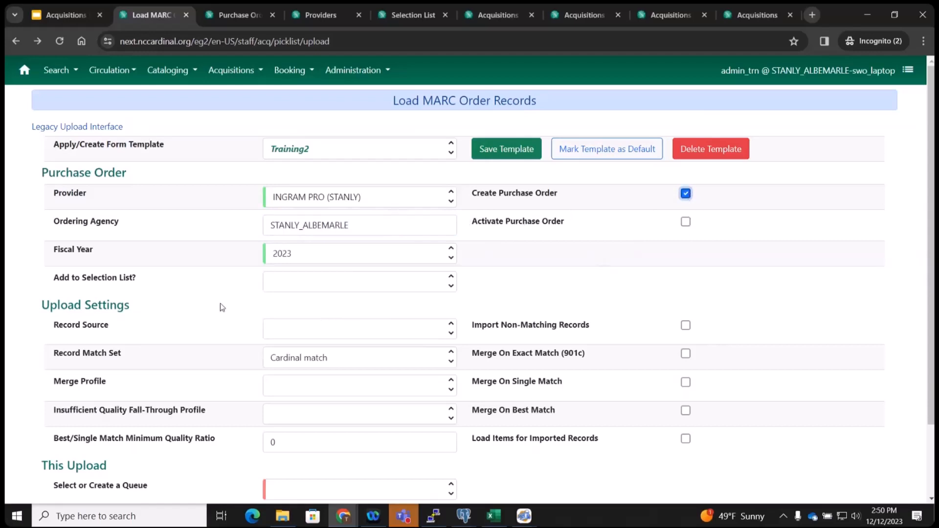
# Set Record Source to System Local, Record Match Set to Cardinal match, and Merge Profile to Match-Only Merge.
pyautogui.scroll(-1, 222, 308)
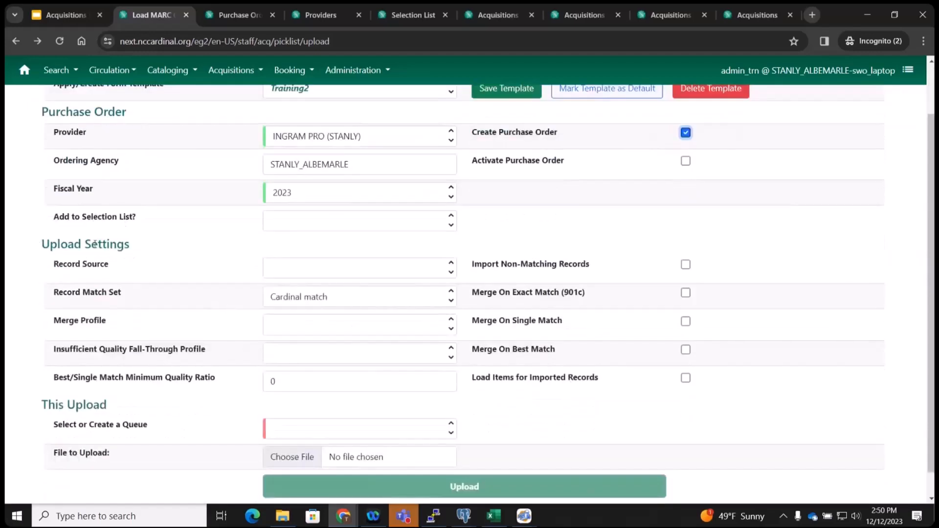
pyautogui.click(310, 267)
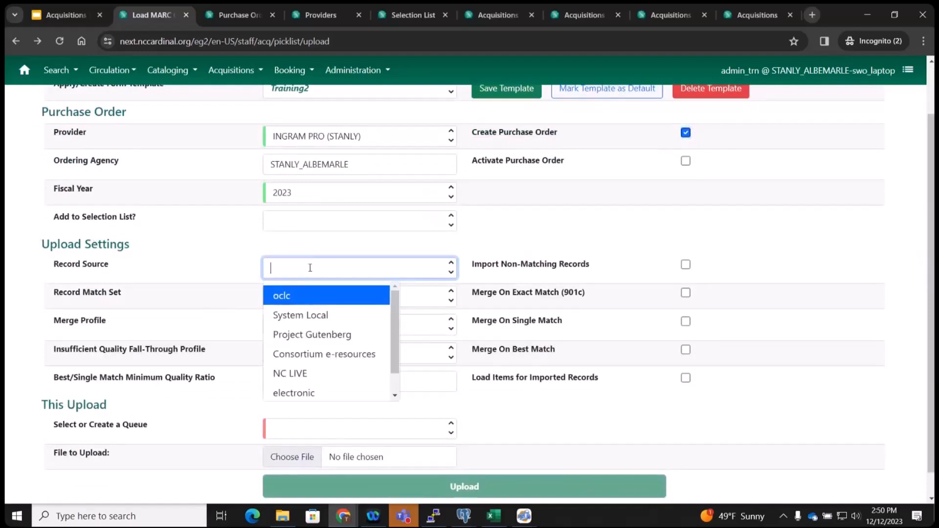
pyautogui.scroll(-1, 352, 349)
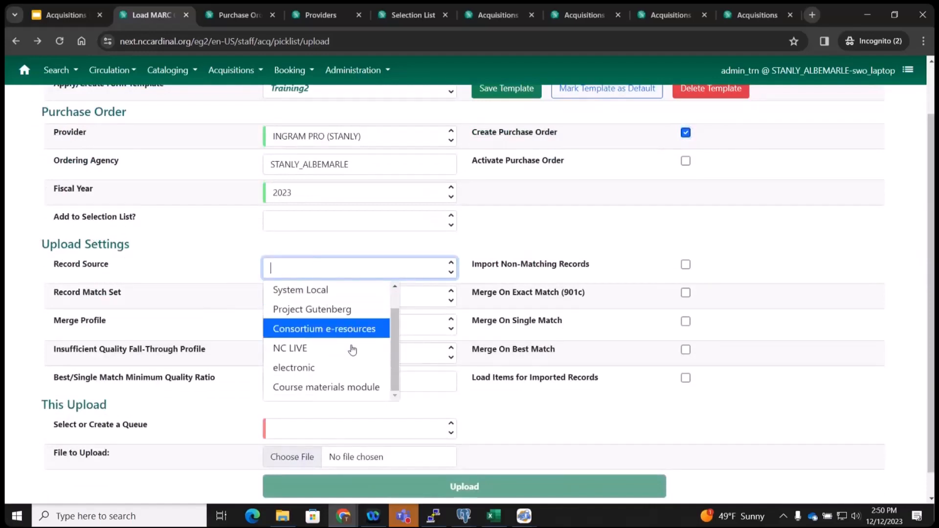
pyautogui.scroll(1, 338, 342)
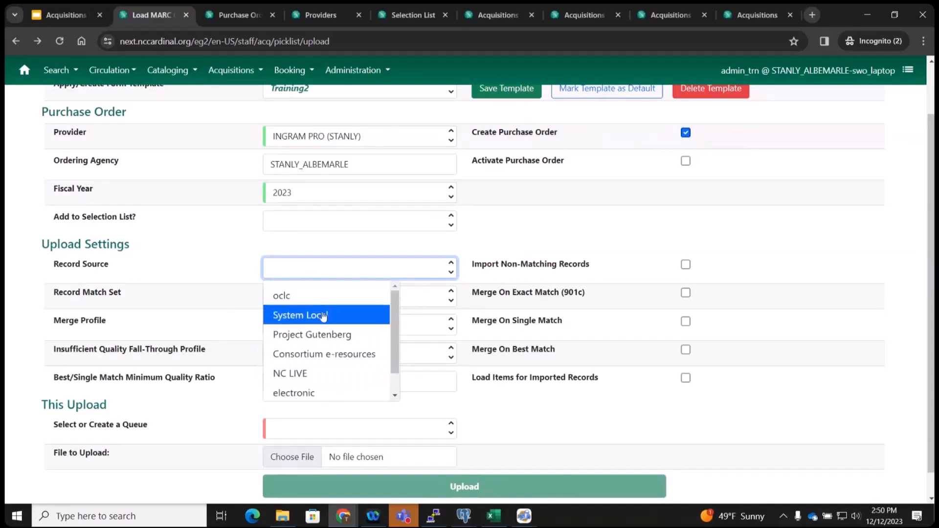
pyautogui.click(324, 316)
pyautogui.click(315, 296)
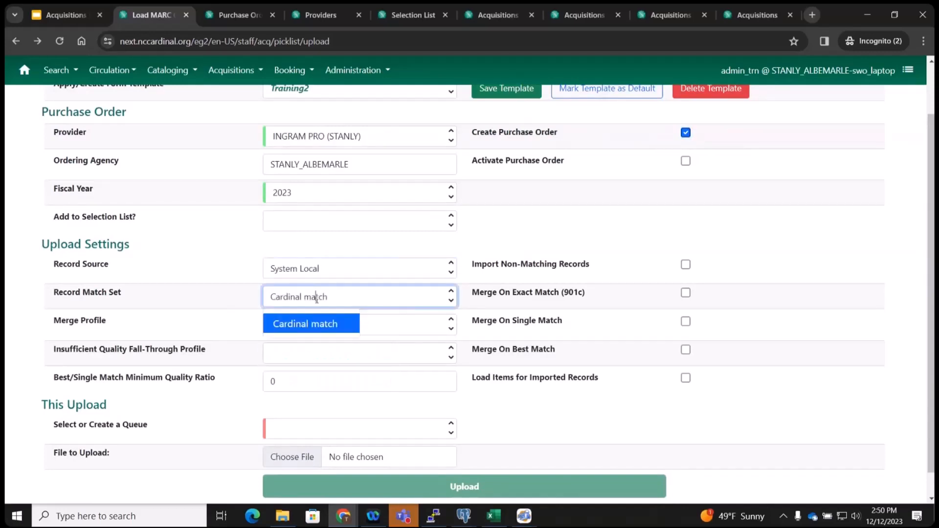
pyautogui.click(317, 330)
pyautogui.click(315, 325)
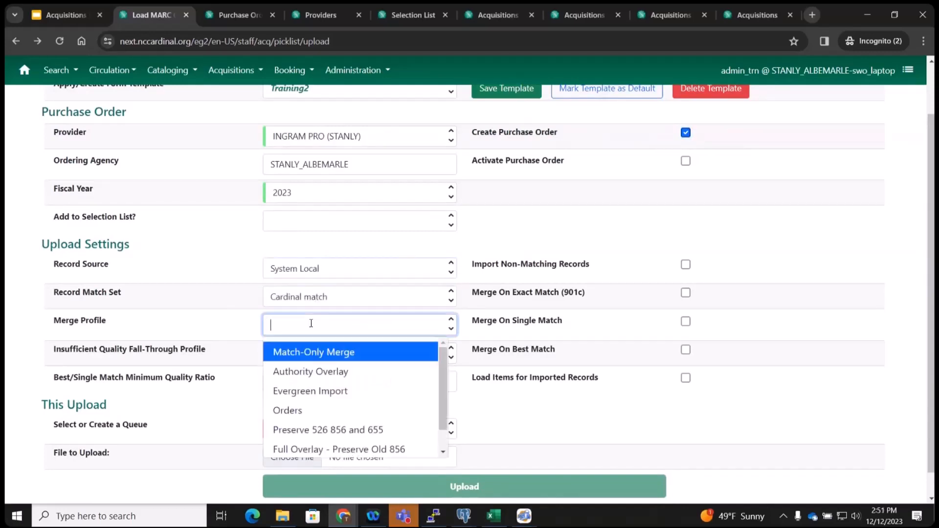
pyautogui.click(327, 419)
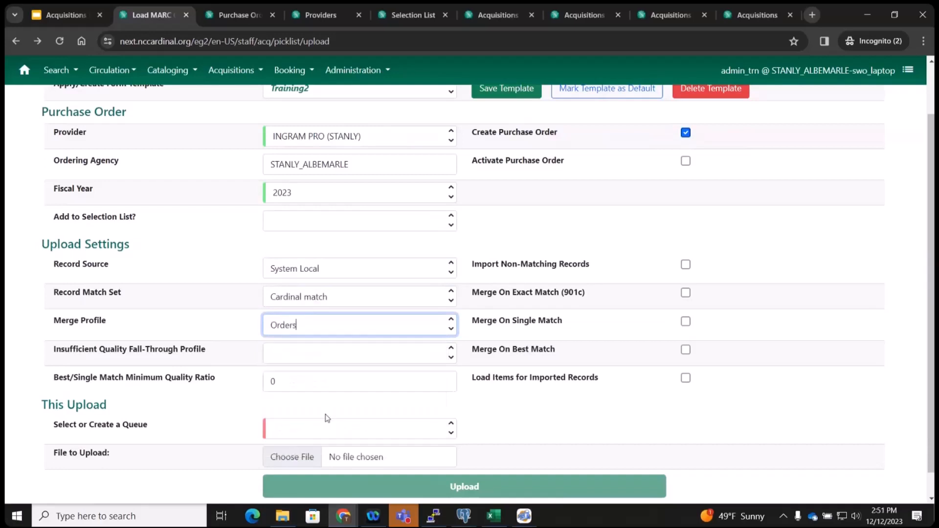
pyautogui.click(308, 323)
pyautogui.click(314, 350)
# Enable Import Non-Matching Records, Merge On Best Match, and Load Items for Imported Records.
pyautogui.click(685, 265)
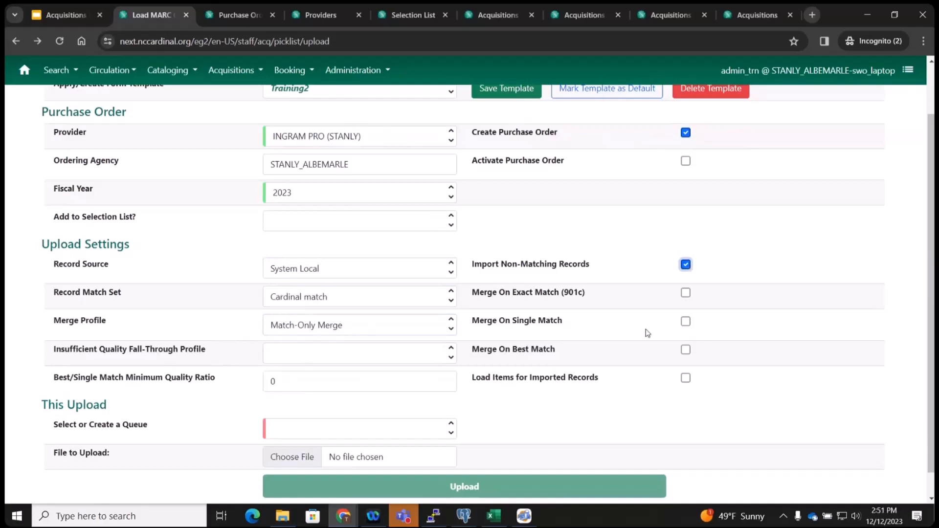
pyautogui.click(686, 350)
pyautogui.click(685, 378)
pyautogui.scroll(-1, 594, 412)
# Name a new upload queue 20231212_test6.
pyautogui.click(301, 398)
pyautogui.write('20')
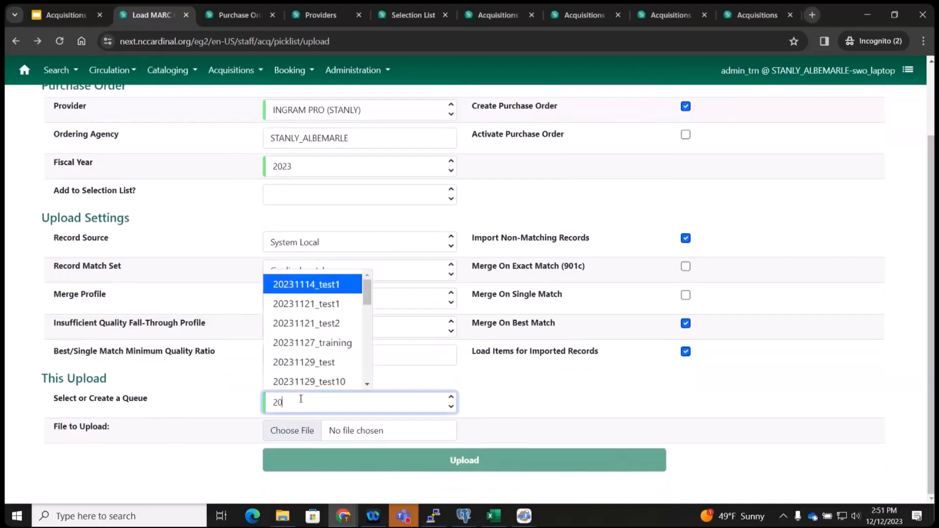
pyautogui.write('23121')
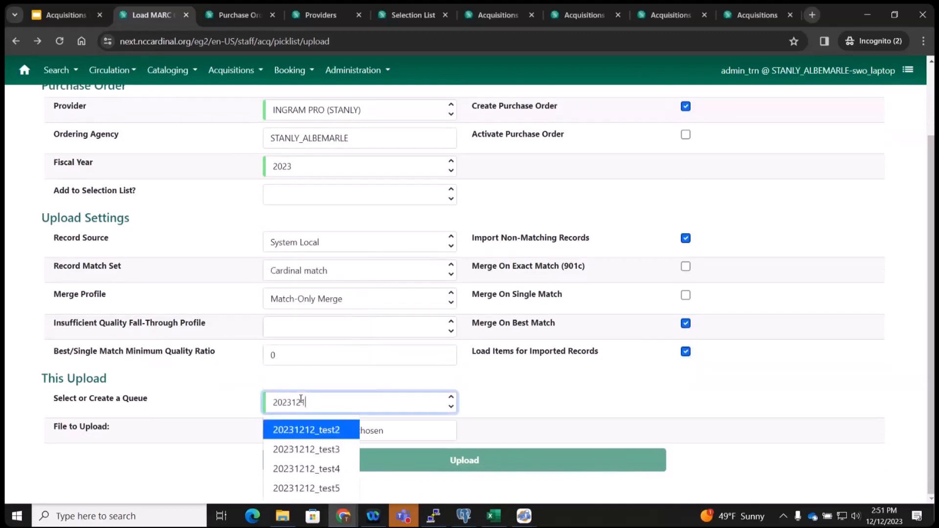
pyautogui.write('2_test6')
pyautogui.press('Escape')
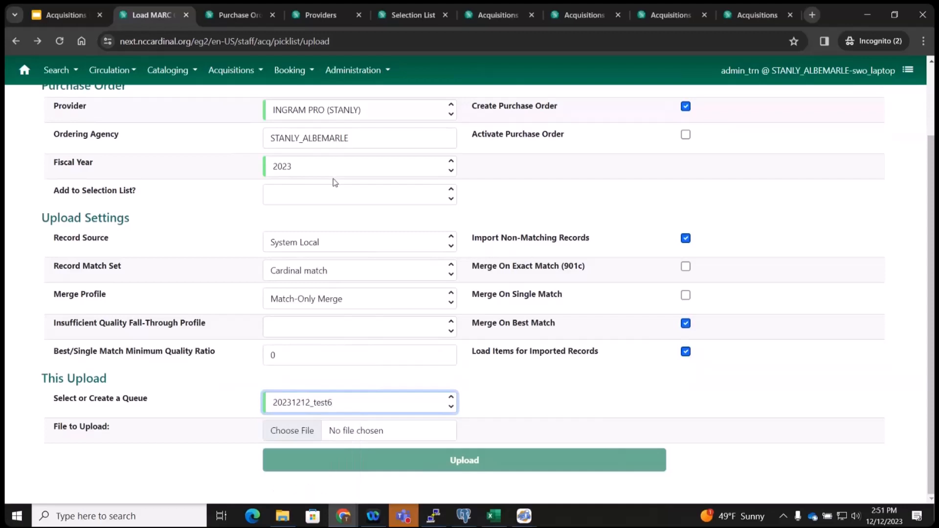
# Choose 20231129_test1 as the MARC file to upload.
pyautogui.click(294, 438)
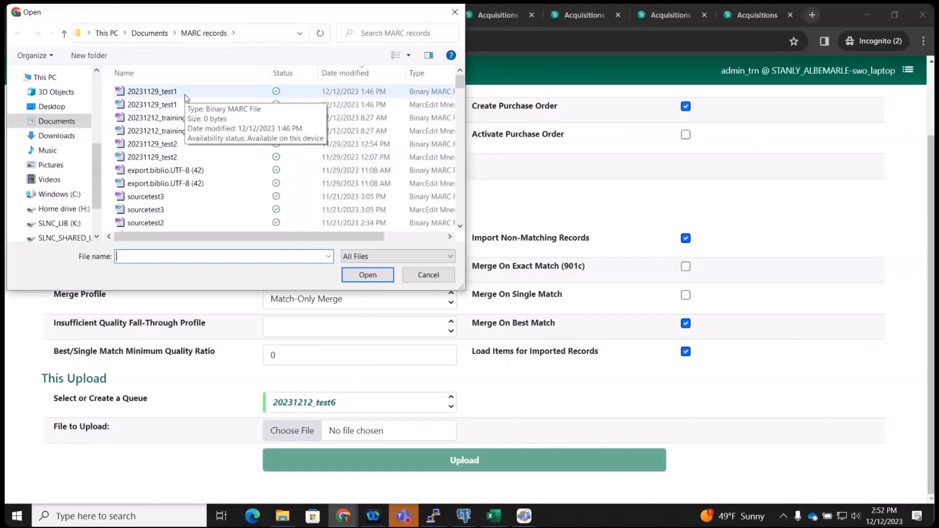
pyautogui.click(171, 93)
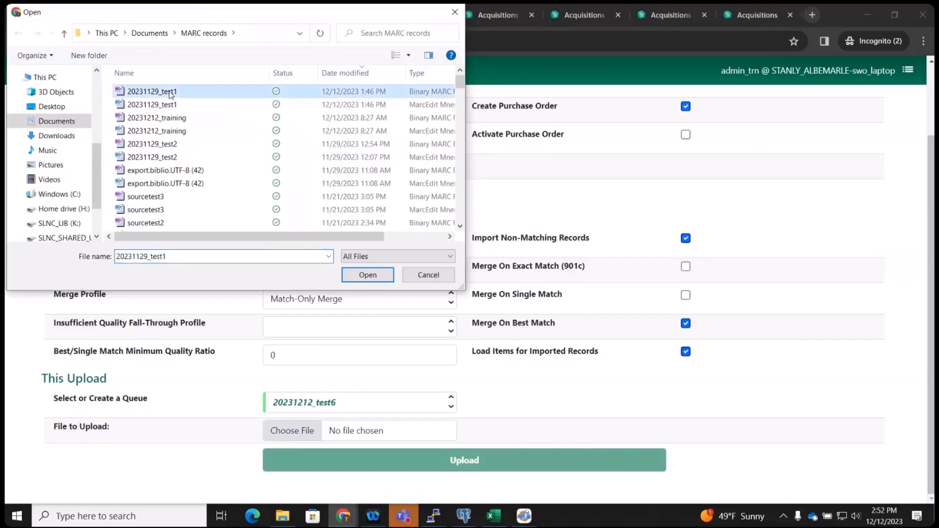
pyautogui.click(368, 275)
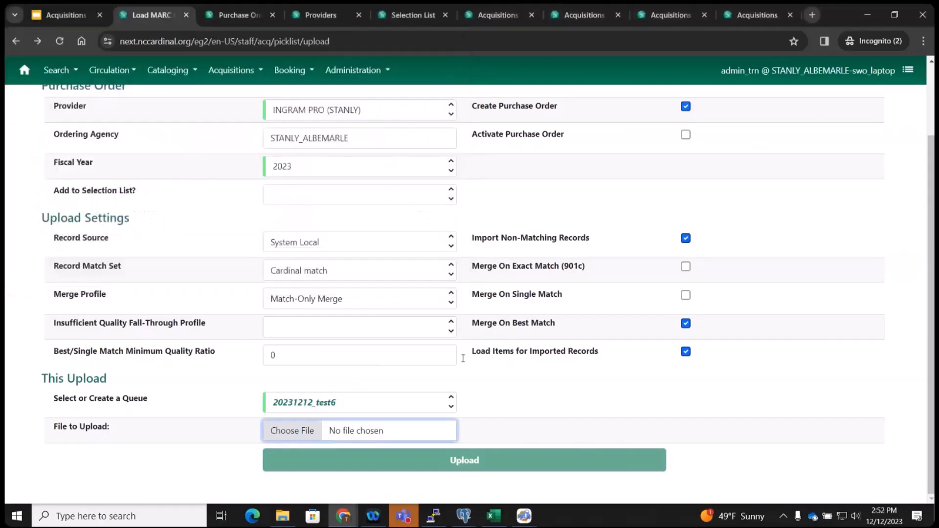
pyautogui.click(465, 460)
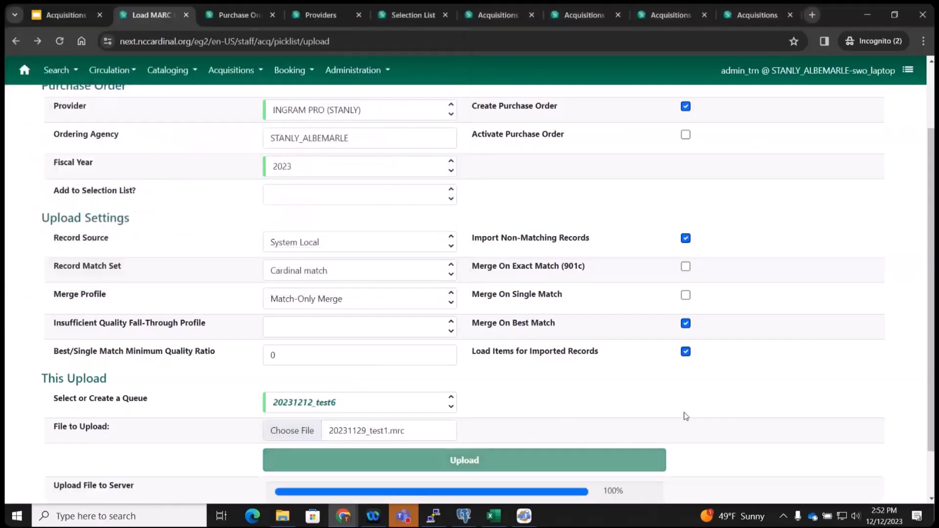
pyautogui.scroll(-1, 685, 416)
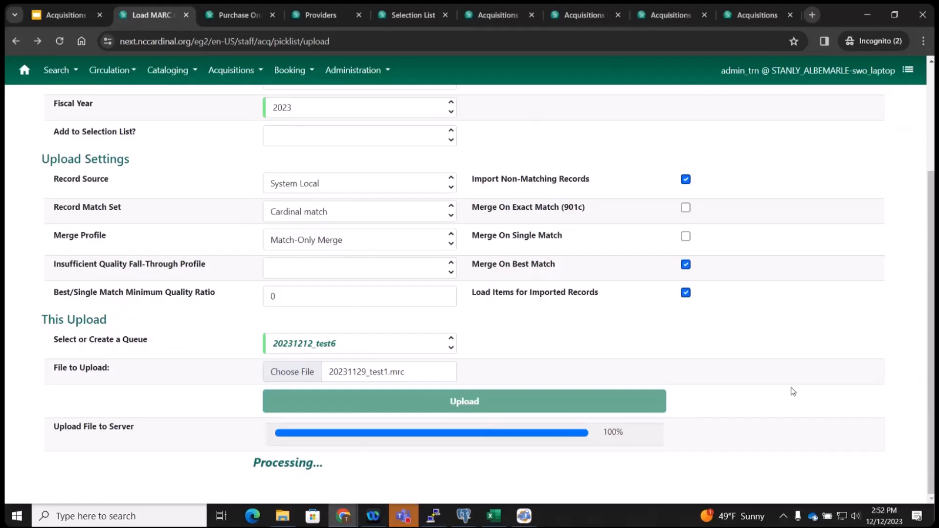
pyautogui.scroll(3, 793, 391)
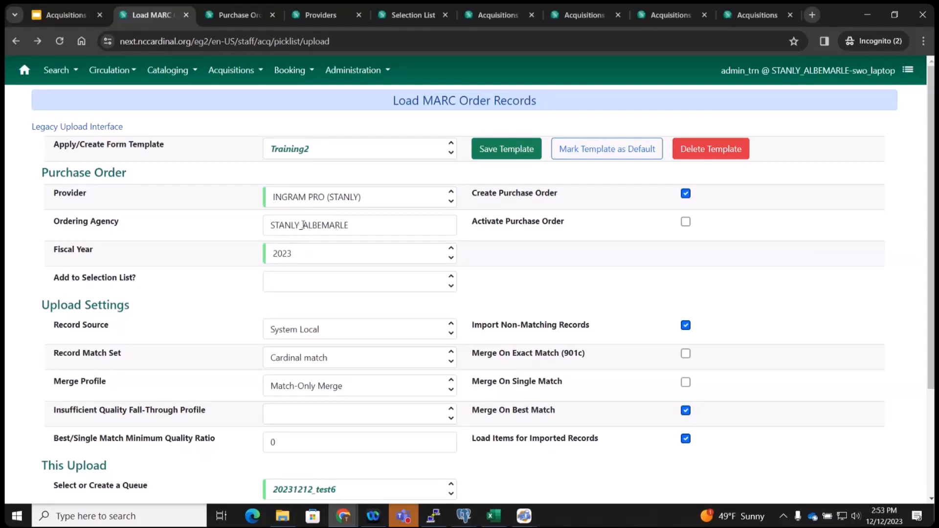
pyautogui.scroll(-3, 304, 225)
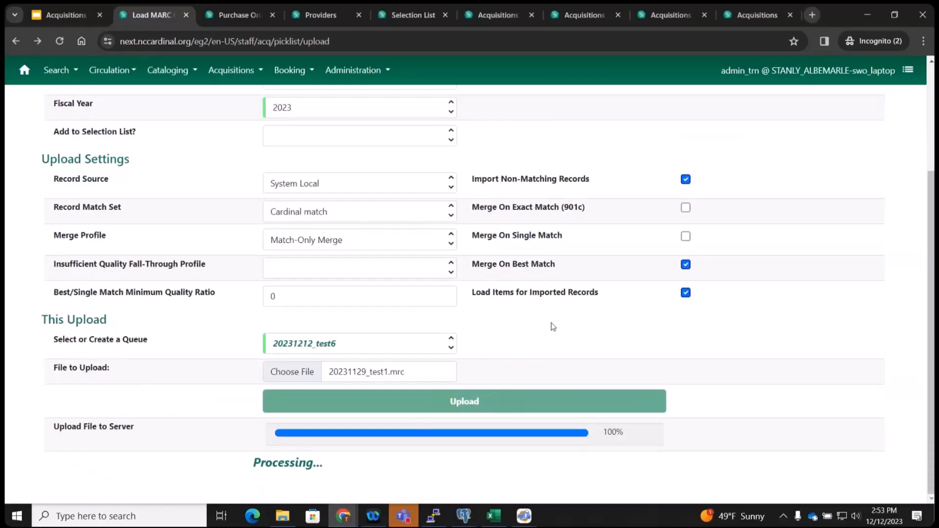
pyautogui.scroll(1, 487, 311)
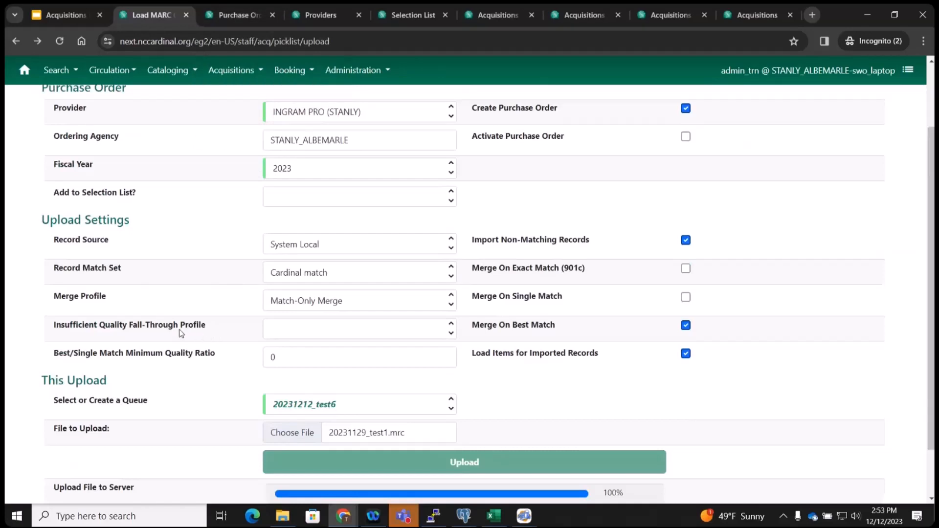
pyautogui.scroll(2, 692, 403)
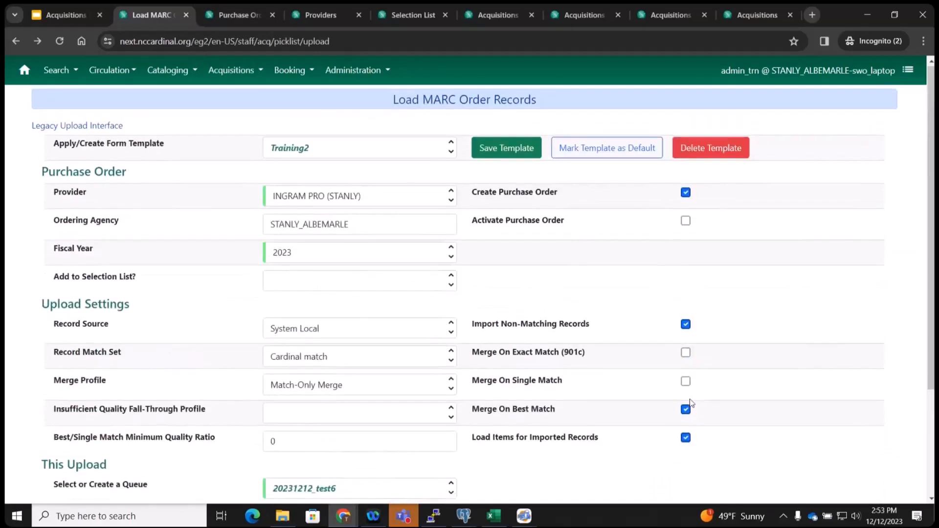
pyautogui.scroll(-3, 691, 401)
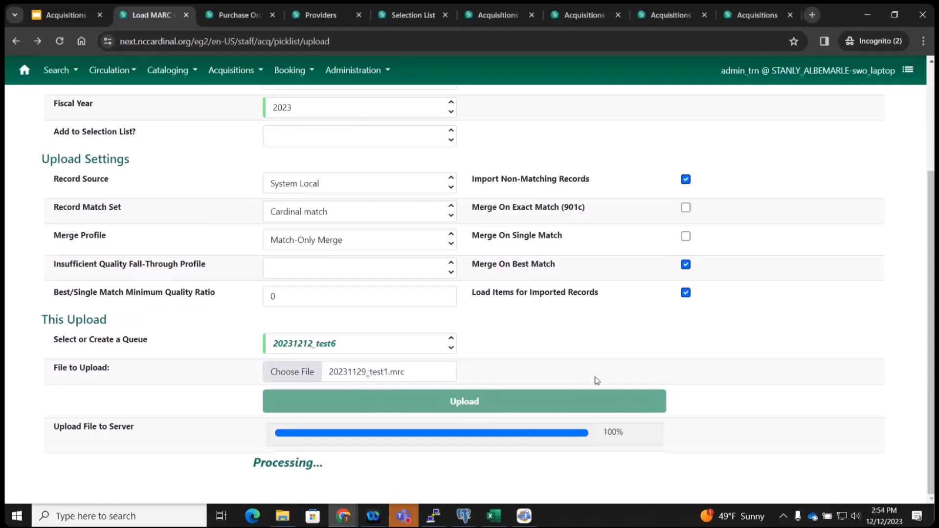
pyautogui.scroll(1, 596, 381)
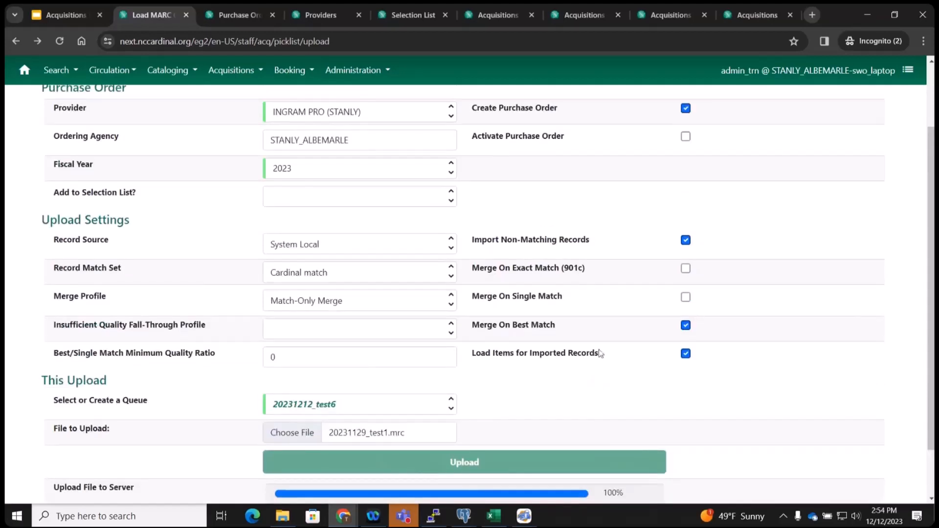
pyautogui.scroll(2, 598, 362)
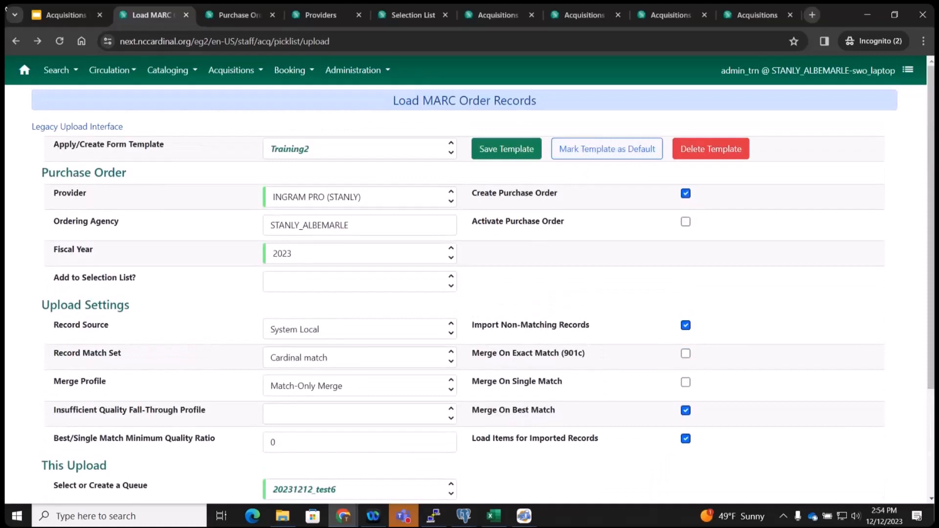
pyautogui.moveTo(44, 13)
pyautogui.scroll(-3, 767, 181)
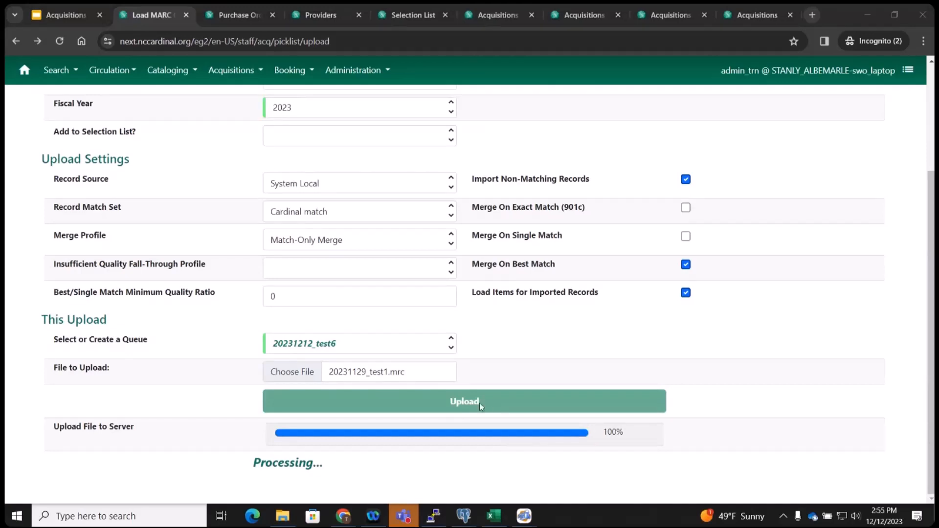
pyautogui.scroll(3, 479, 403)
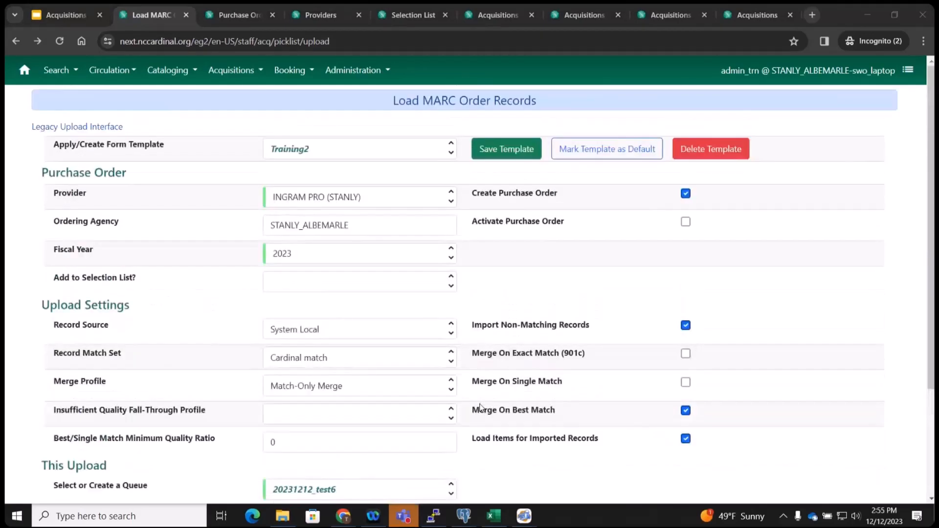
# Run a keyword catalog search for charlotte's web and open the first DVD record (4016467).
pyautogui.click(163, 71)
pyautogui.click(180, 99)
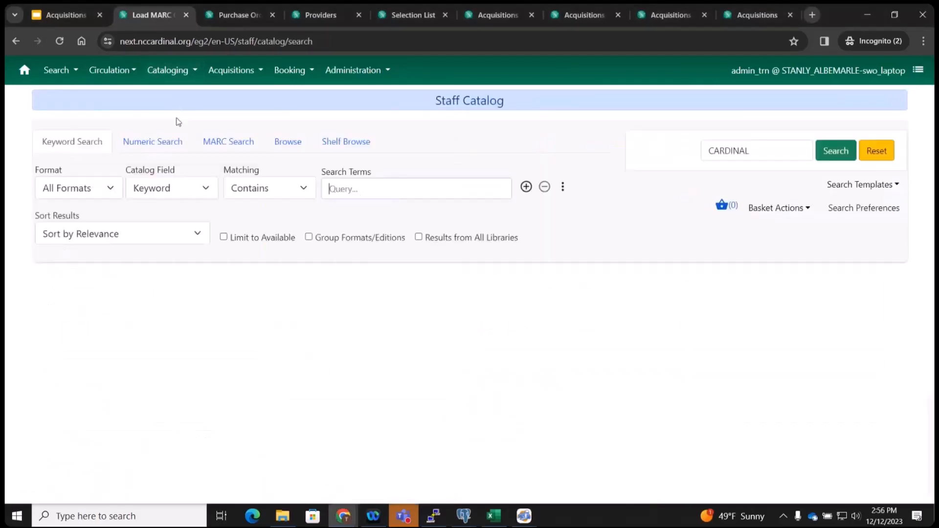
pyautogui.click(354, 182)
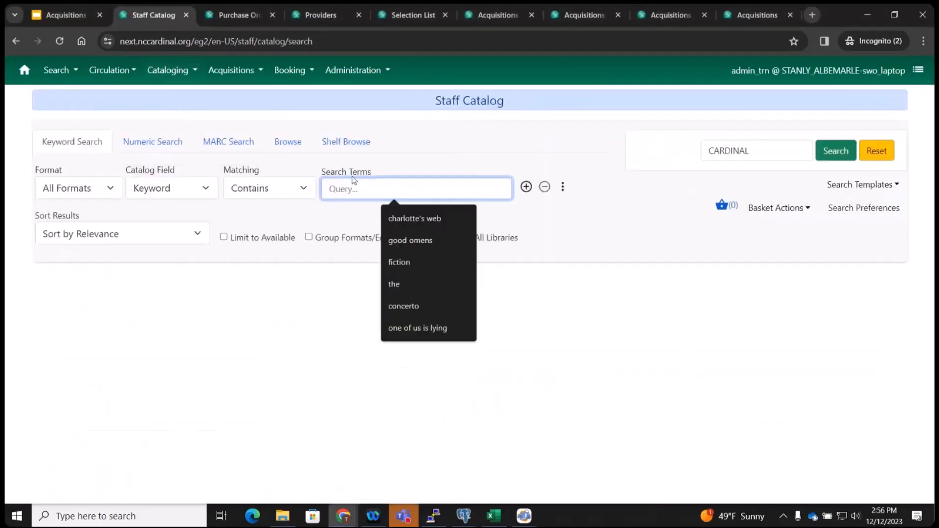
pyautogui.click(413, 222)
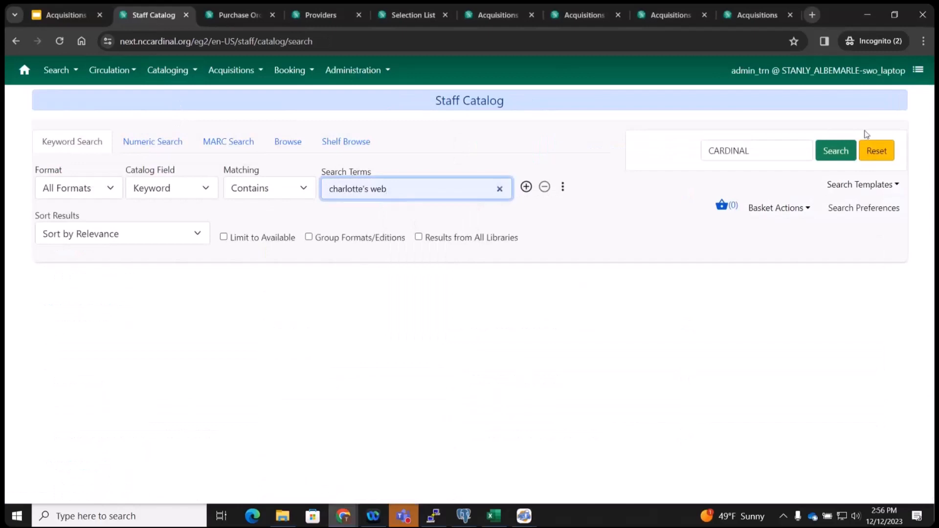
pyautogui.click(843, 152)
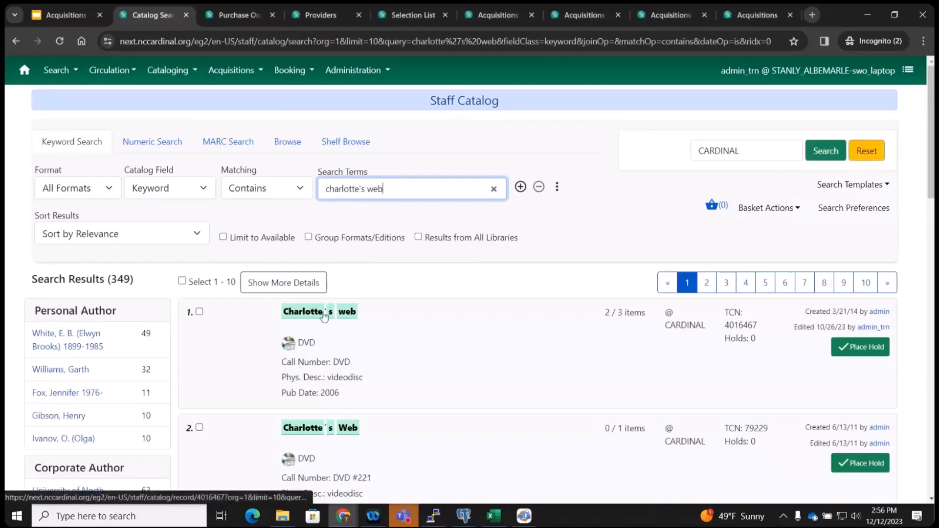
pyautogui.click(323, 312)
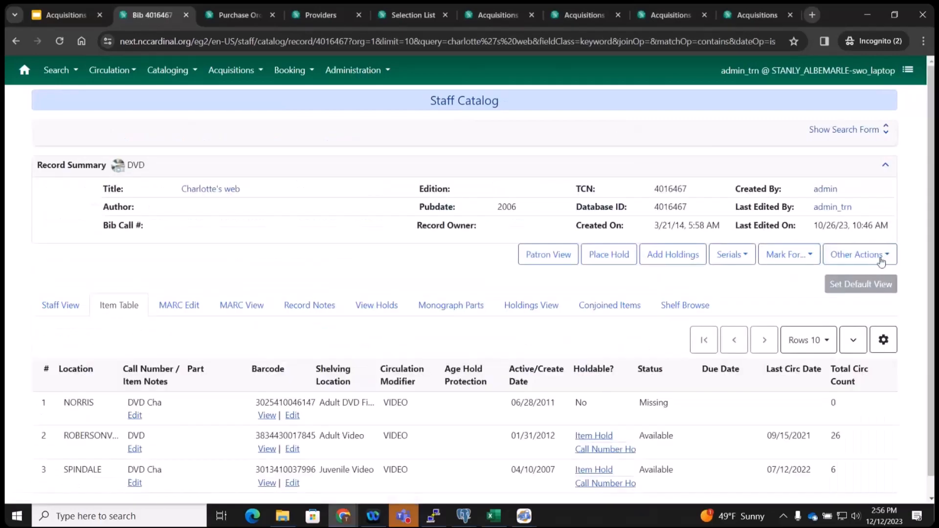
# From the Charlotte's web record, use Other Actions > View/Place Orders to list related line items.
pyautogui.click(860, 254)
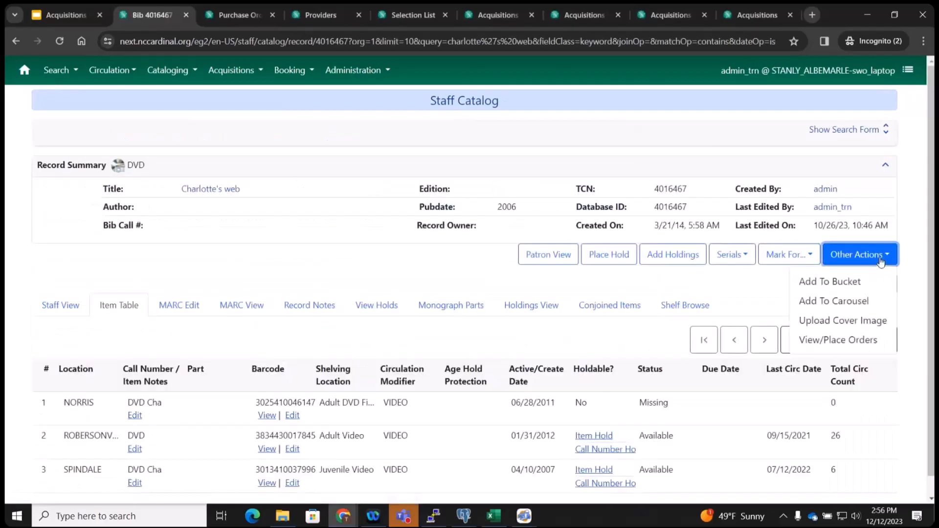
pyautogui.click(827, 343)
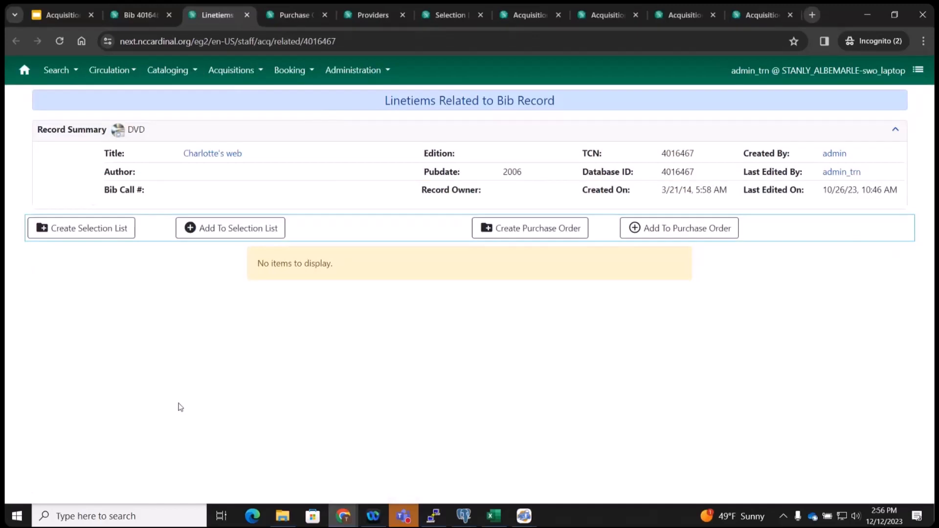
pyautogui.click(69, 231)
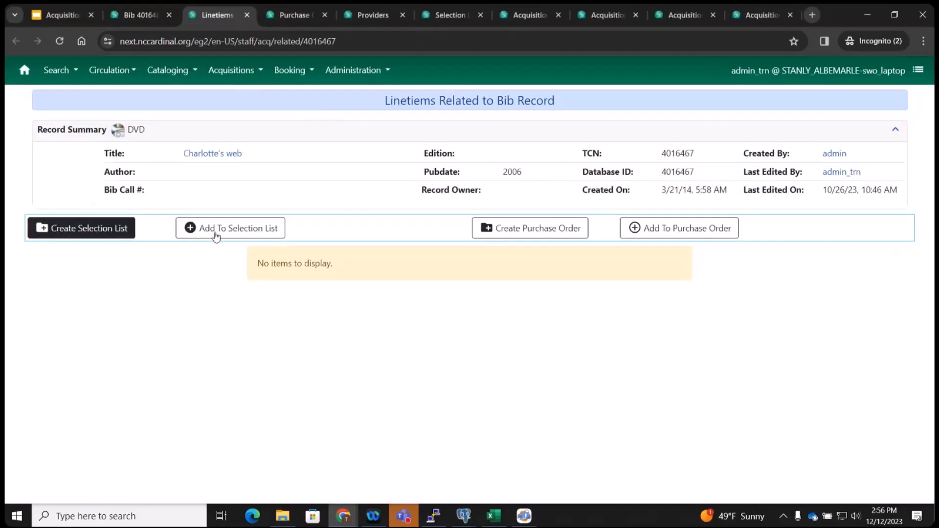
pyautogui.click(215, 234)
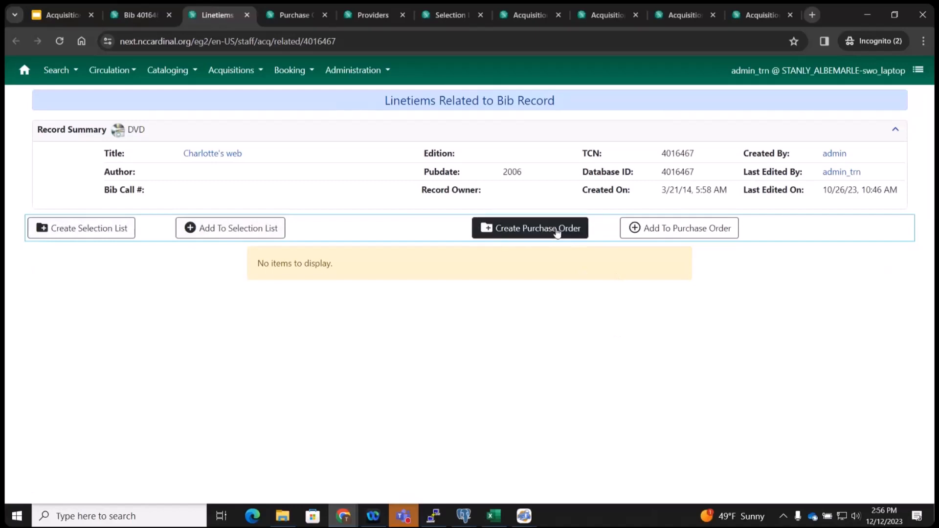
pyautogui.click(659, 234)
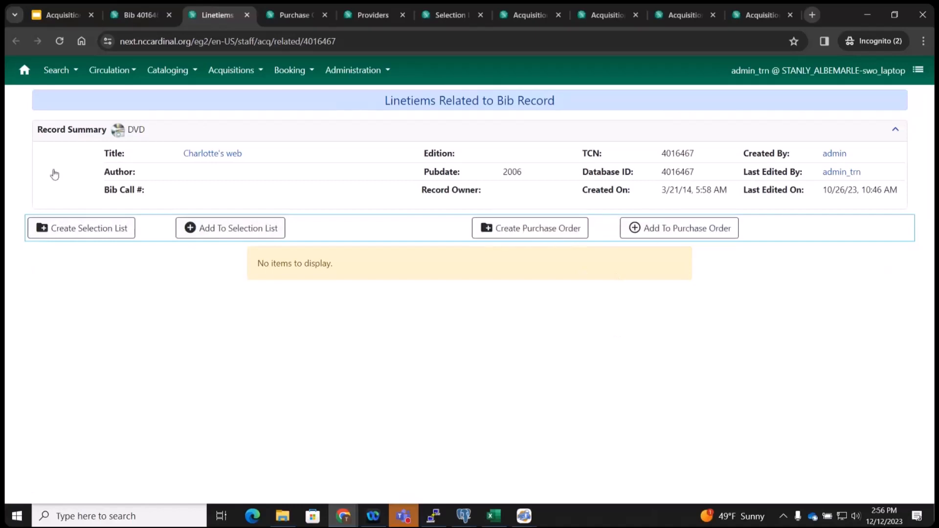
# Create a new selection list named 20231212 holding the Charlotte's web record.
pyautogui.click(96, 234)
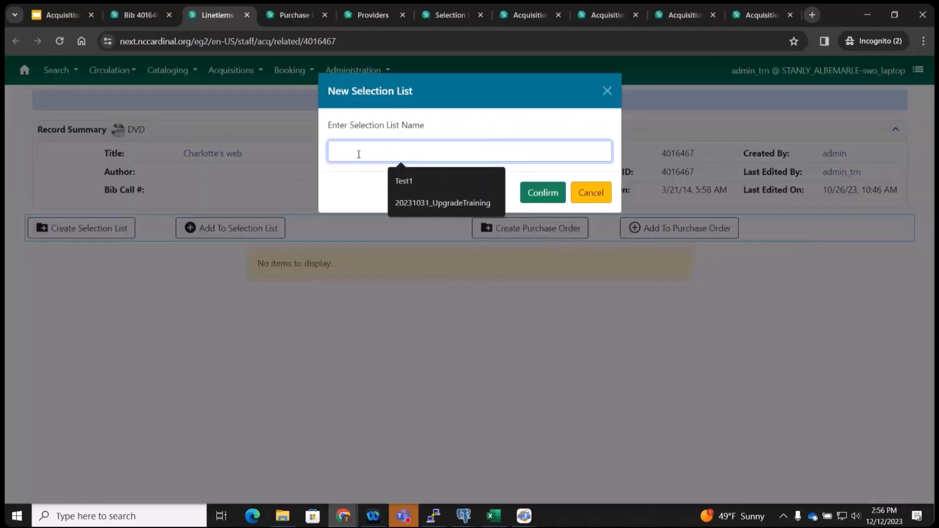
pyautogui.write('20231212')
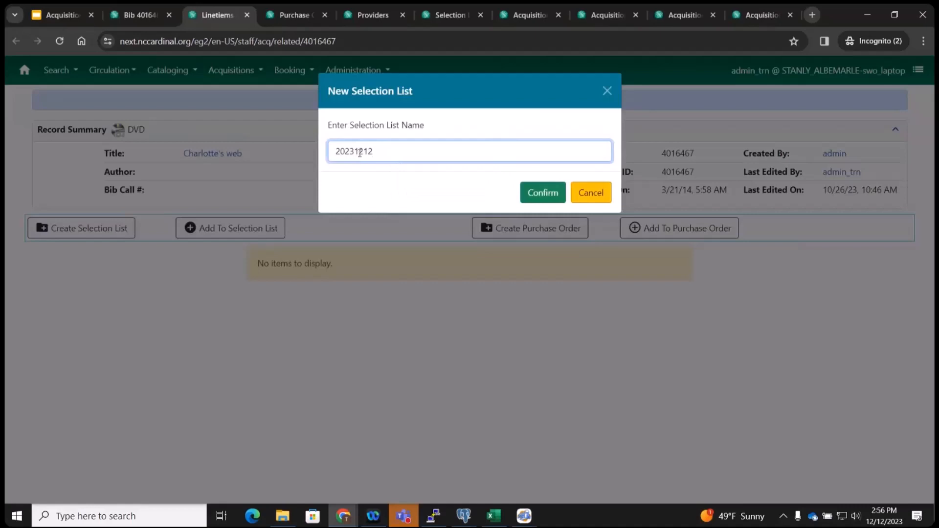
pyautogui.click(543, 194)
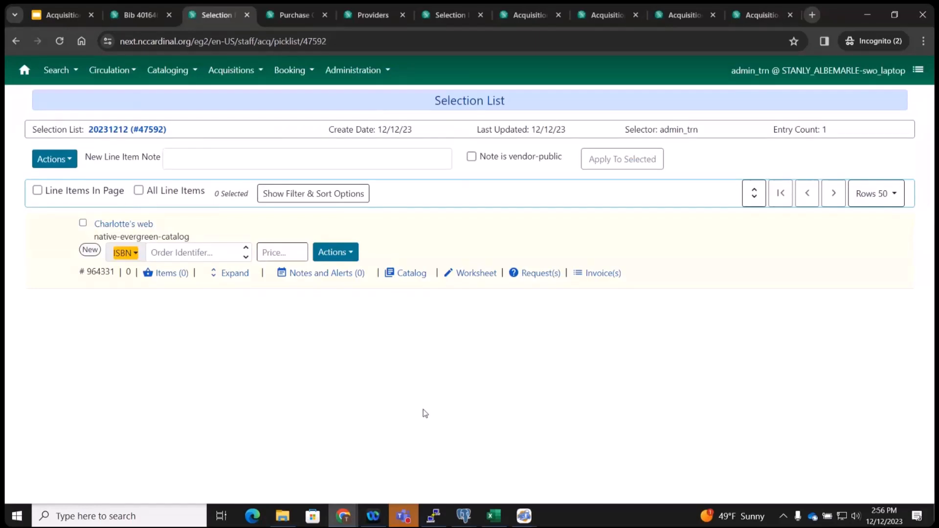
# Glance at the purchase order, then return to the Charlotte's web DVD record 4016467.
pyautogui.click(137, 11)
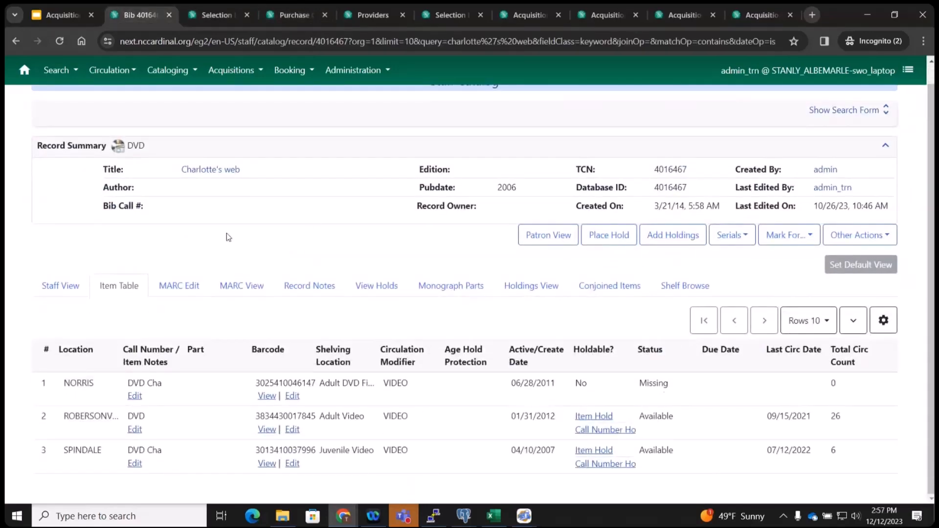
pyautogui.click(294, 15)
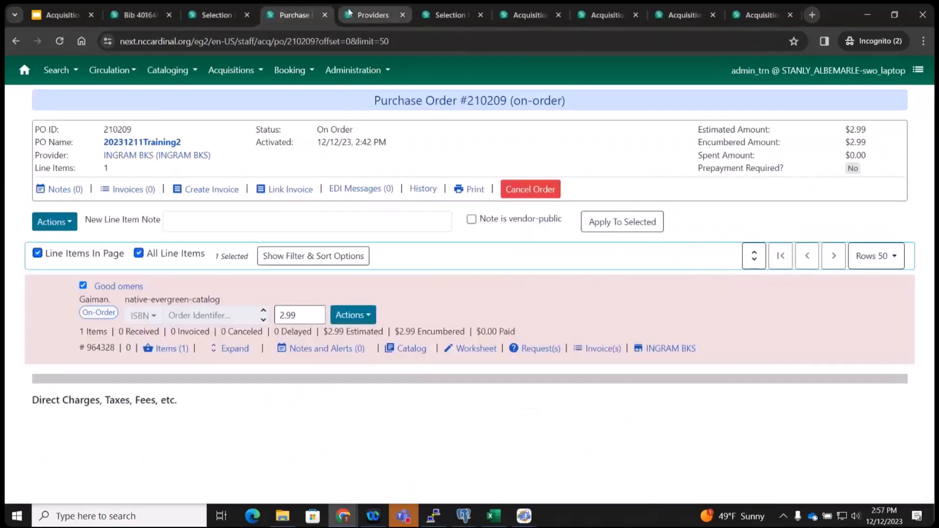
pyautogui.click(146, 12)
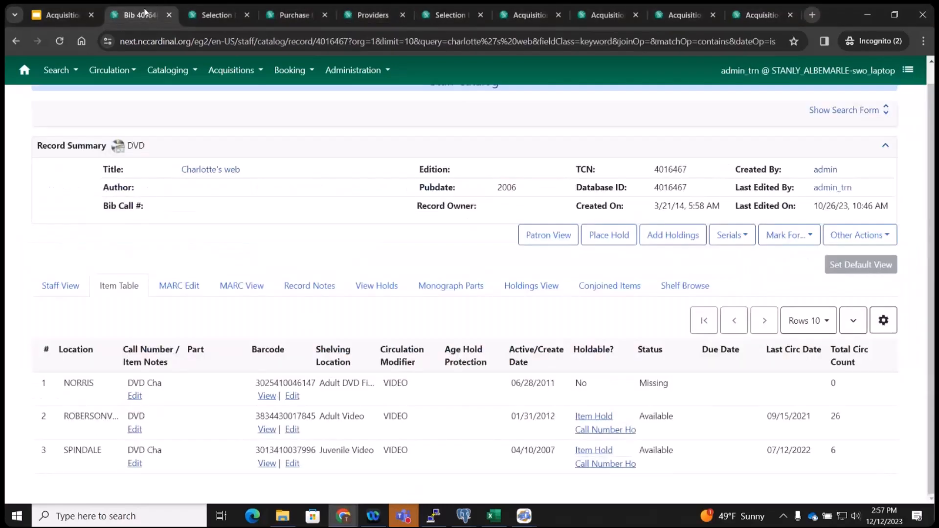